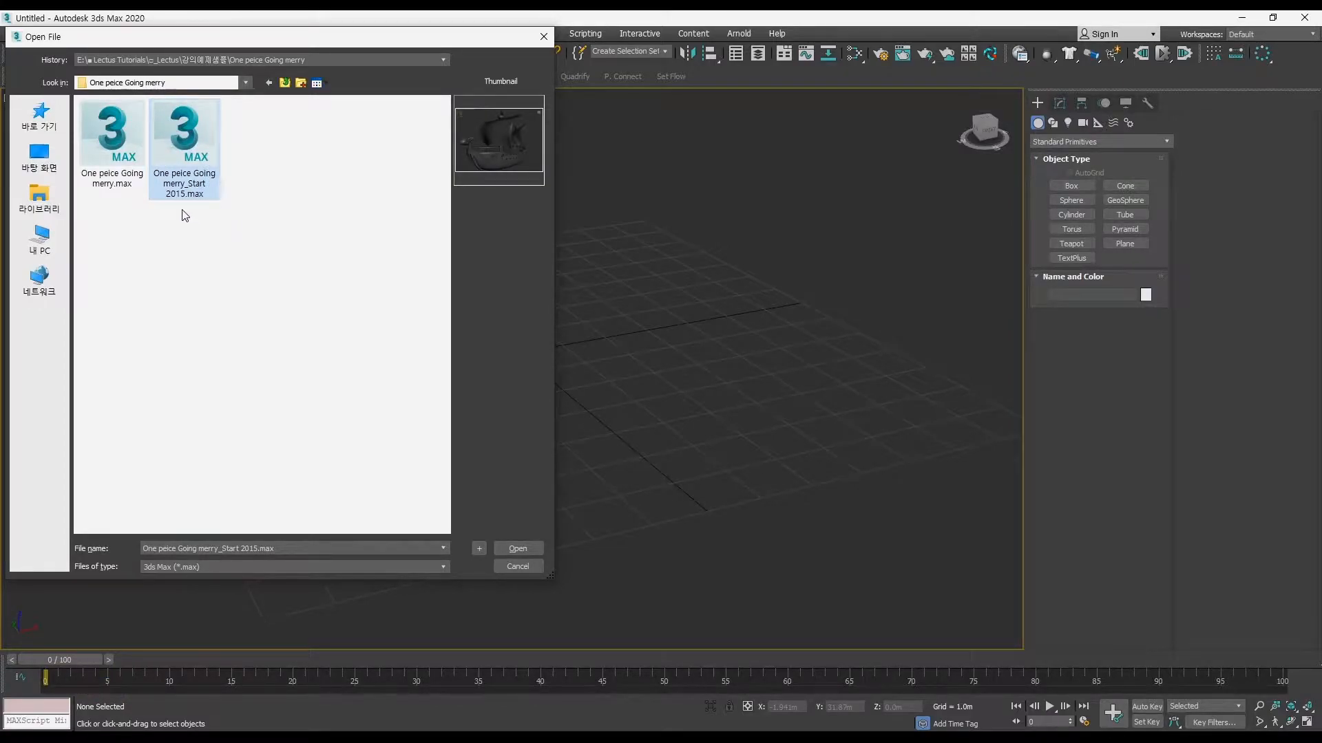
Step: Open One peice Going merry_Start 2015.max and view the ship model in the perspective view
click(243, 236)
click(205, 177)
click(517, 548)
ctrl+alt+middle_drag(662, 460, 577, 412)
key(alt+w)
mouse_move(577, 413)
alt+middle_down()
mouse_move(512, 427)
mouse_move(618, 457)
mouse_move(661, 414)
mouse_move(612, 428)
mouse_move(578, 412)
mouse_move(579, 395)
mouse_move(587, 404)
alt+middle_up()
Step: Reset the scene to discard the opened ship model, ending in the four-viewport layout
click(14, 33)
click(27, 62)
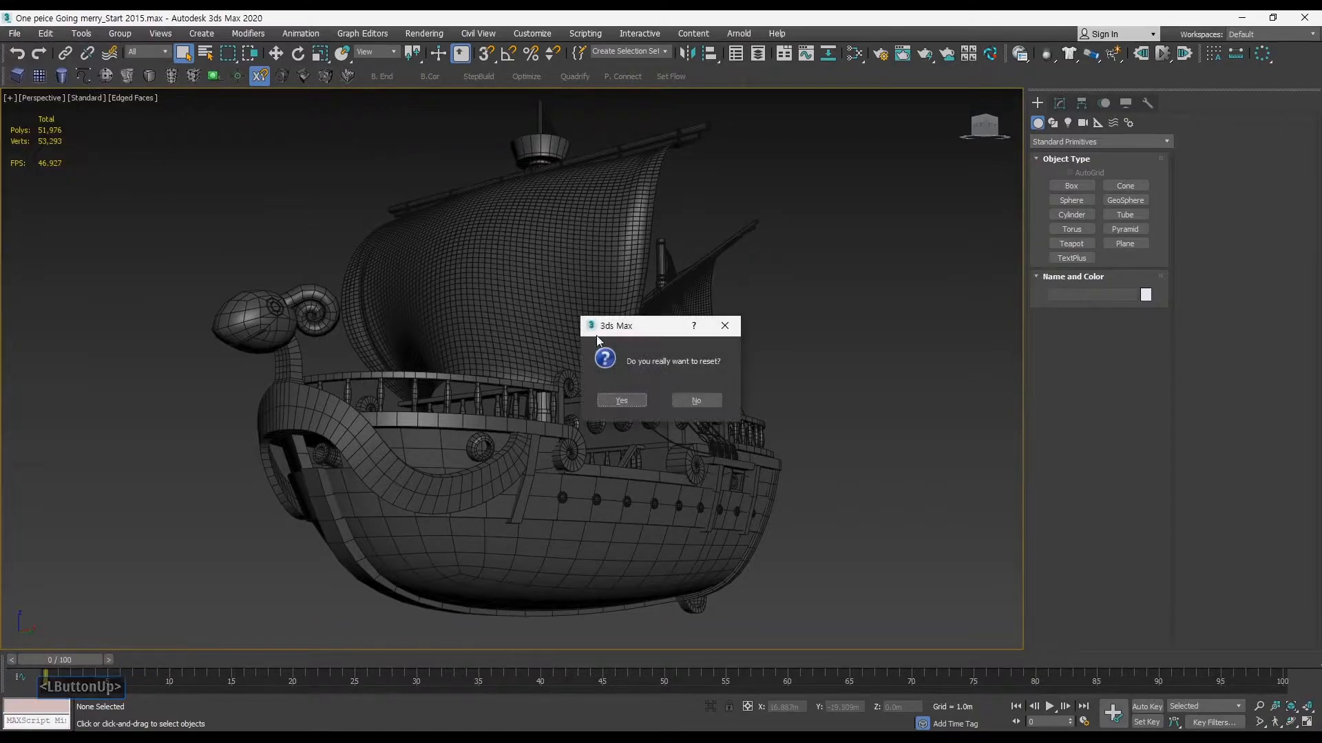
click(622, 400)
click(679, 441)
key(alt+w)
key(alt+w)
Step: Start merging a file, go to the One peice Going merry folder and list all file types
click(14, 33)
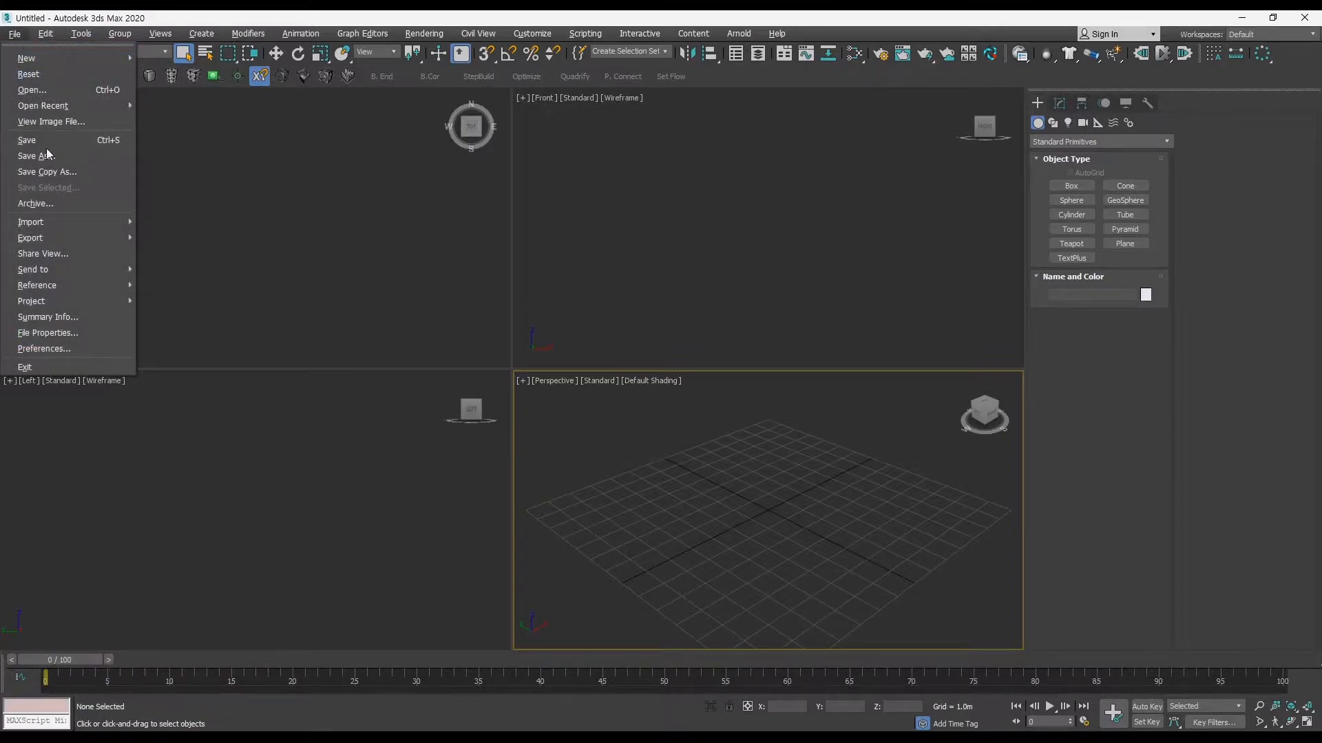
mouse_move(68, 220)
click(198, 236)
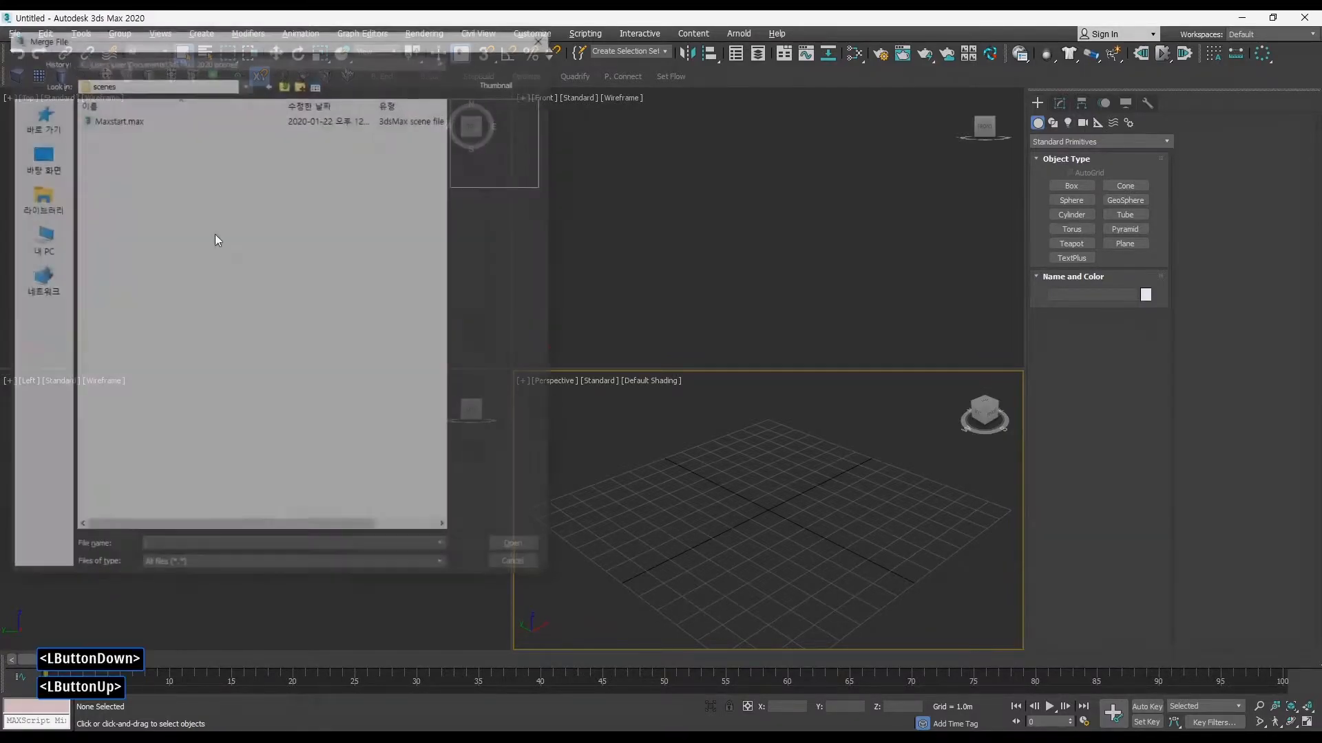
click(263, 60)
click(284, 84)
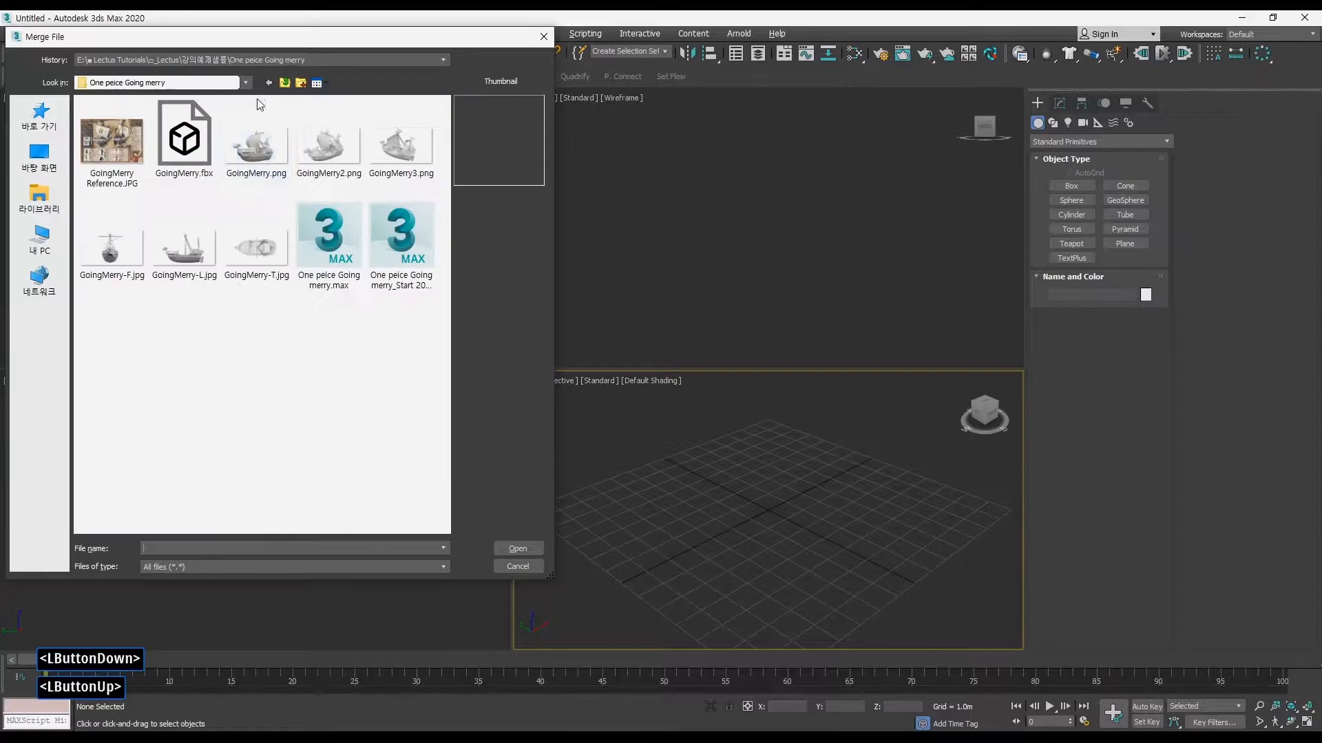
click(205, 566)
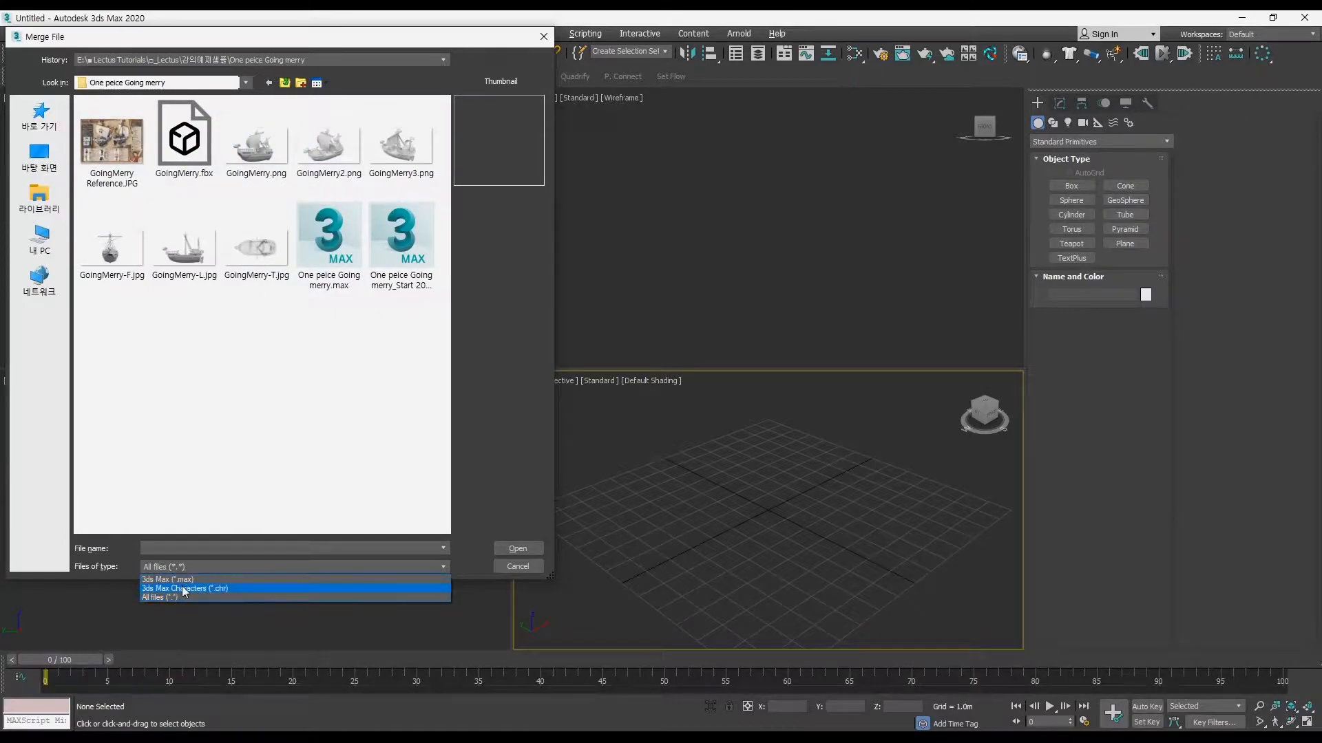
click(191, 581)
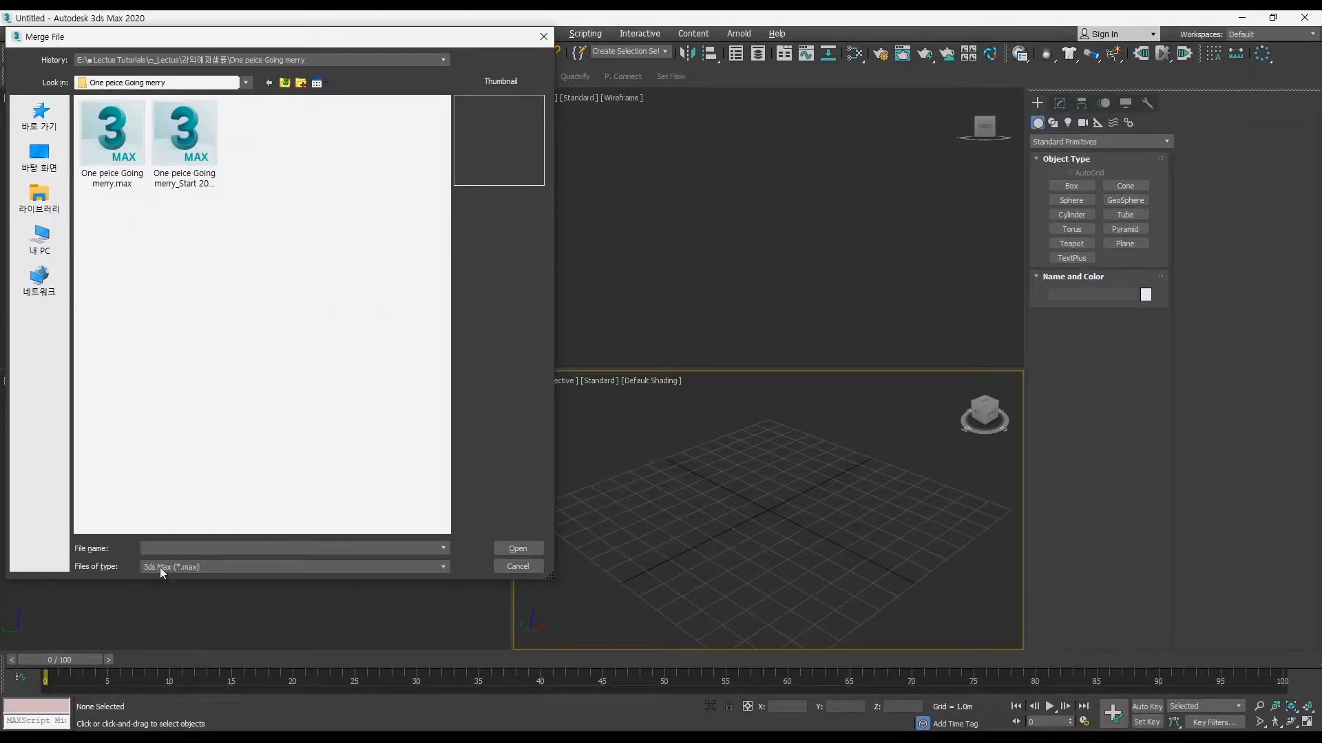
click(200, 568)
click(172, 596)
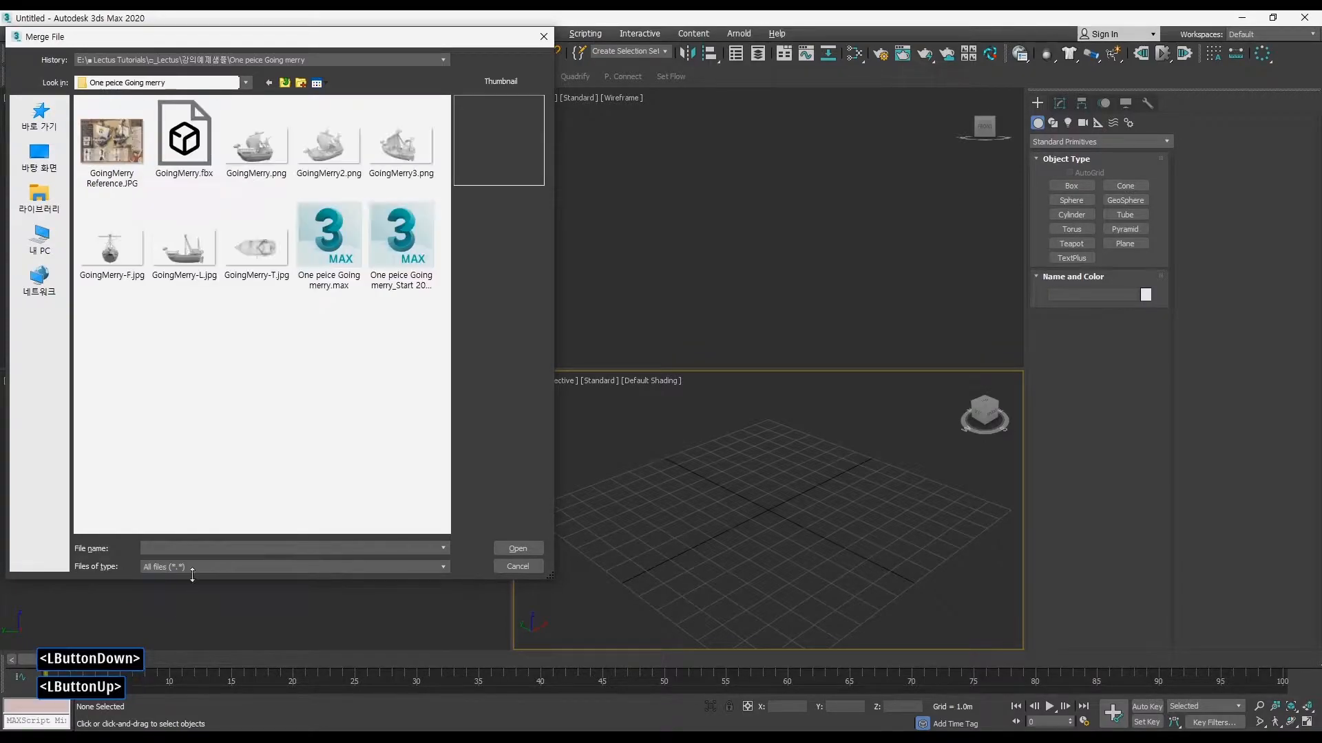
Step: Choose GoingMerry.fbx for import and enable Smoothing Groups in the FBX import options
click(185, 148)
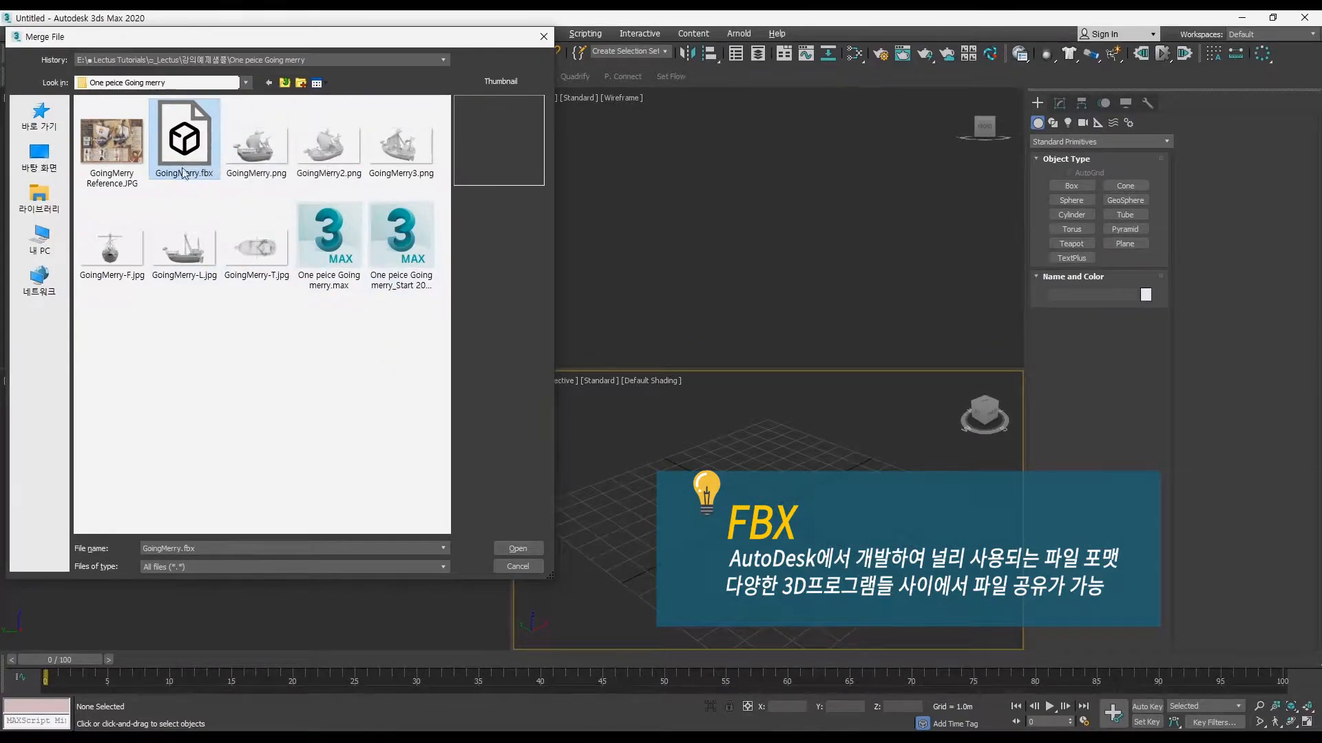
click(518, 549)
click(672, 462)
drag(883, 295, 844, 335)
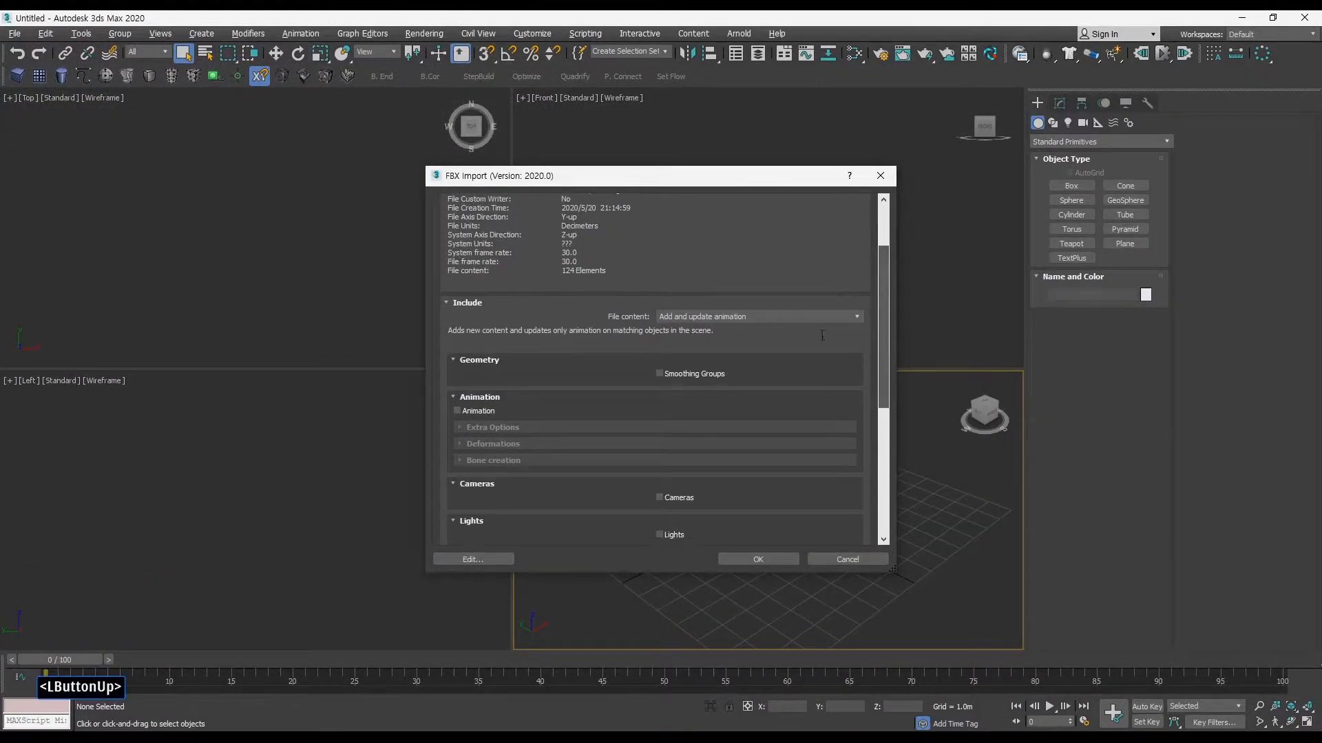
click(688, 376)
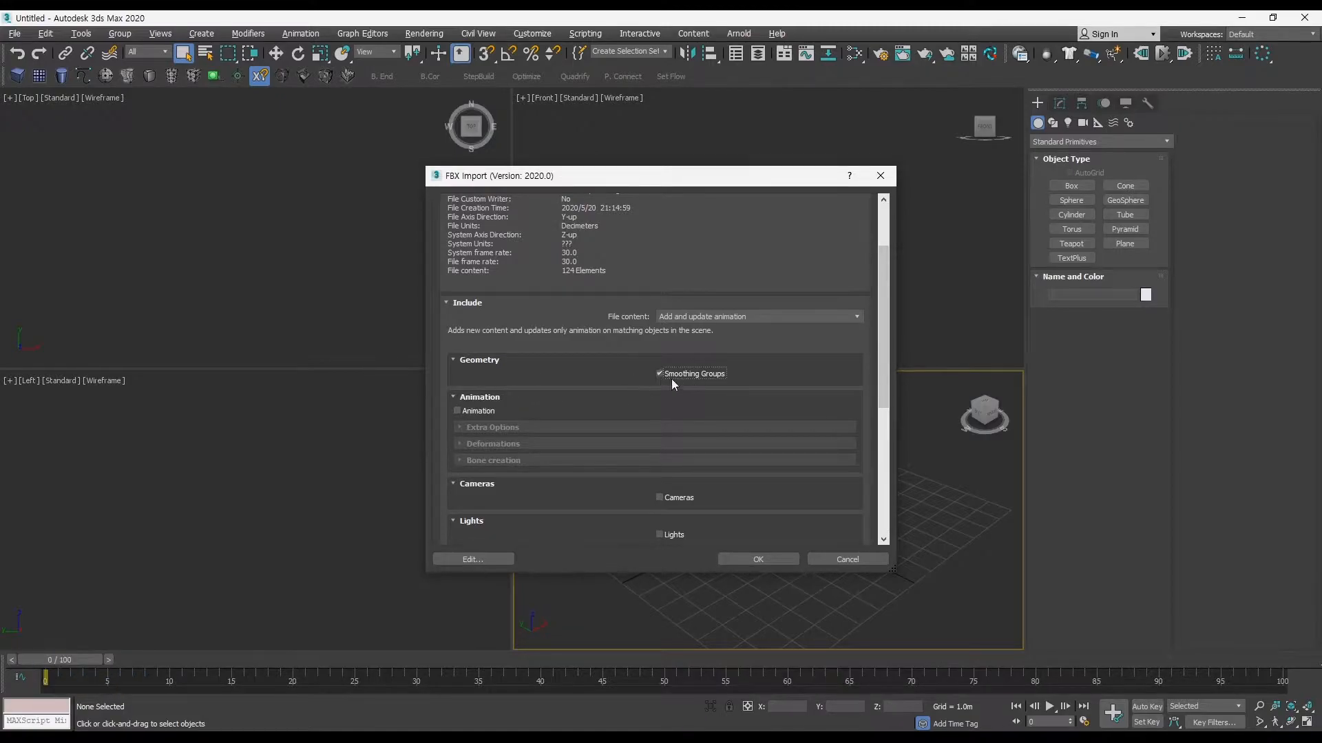
Step: Review the remaining FBX import options, leave Animation off and import the ship
drag(879, 360, 881, 406)
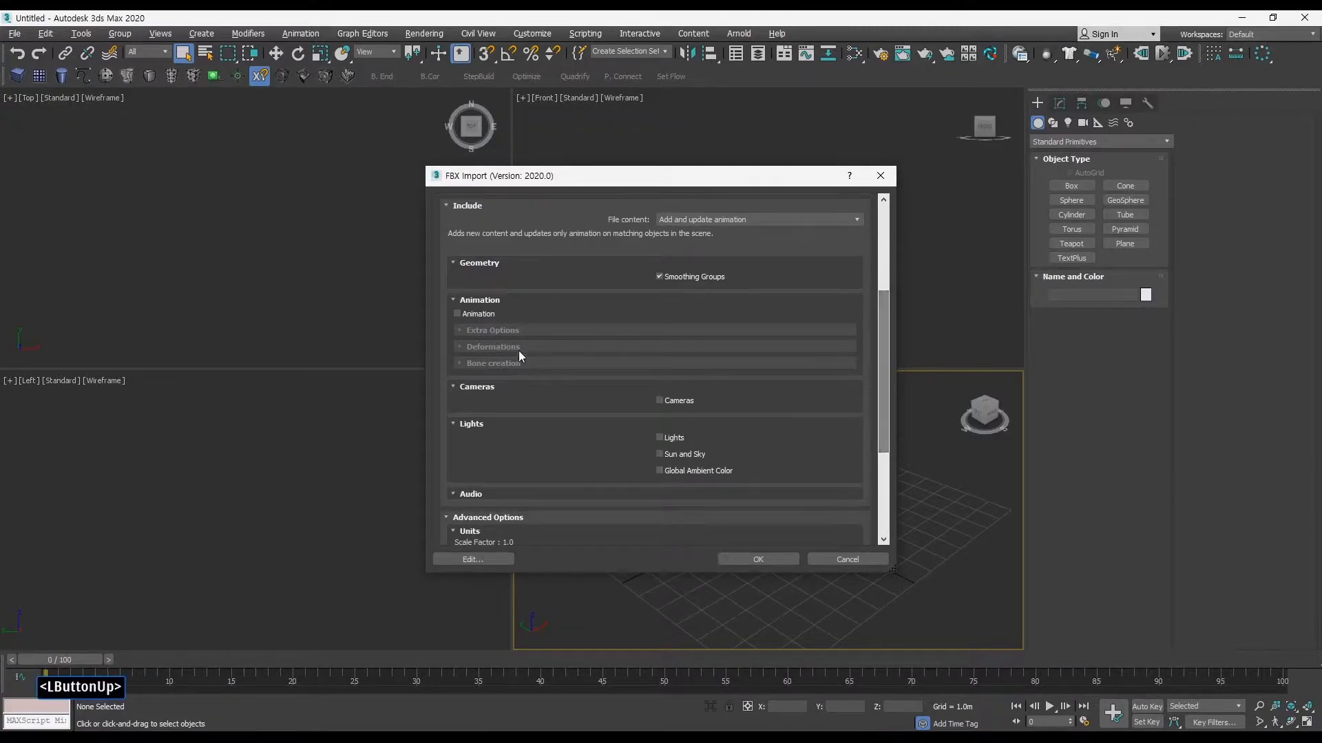
click(457, 313)
click(512, 332)
click(509, 331)
click(473, 313)
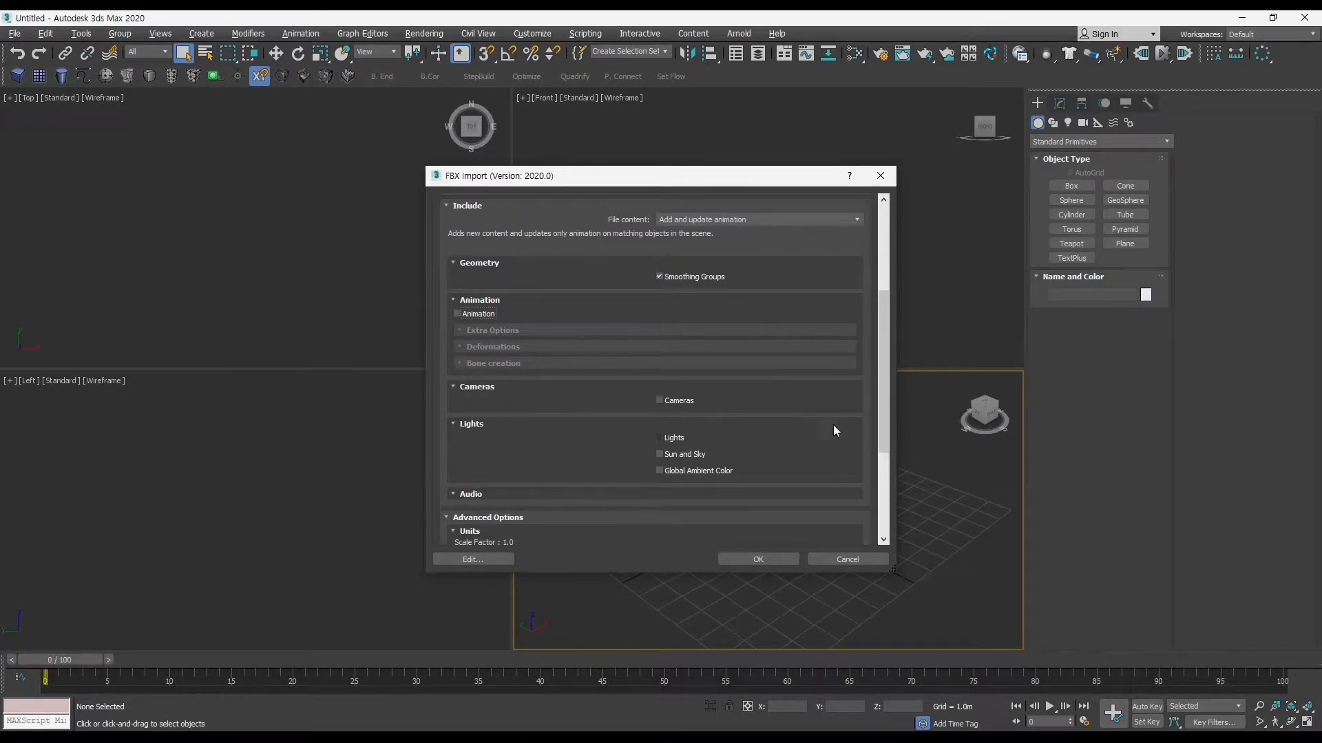
drag(886, 338, 881, 470)
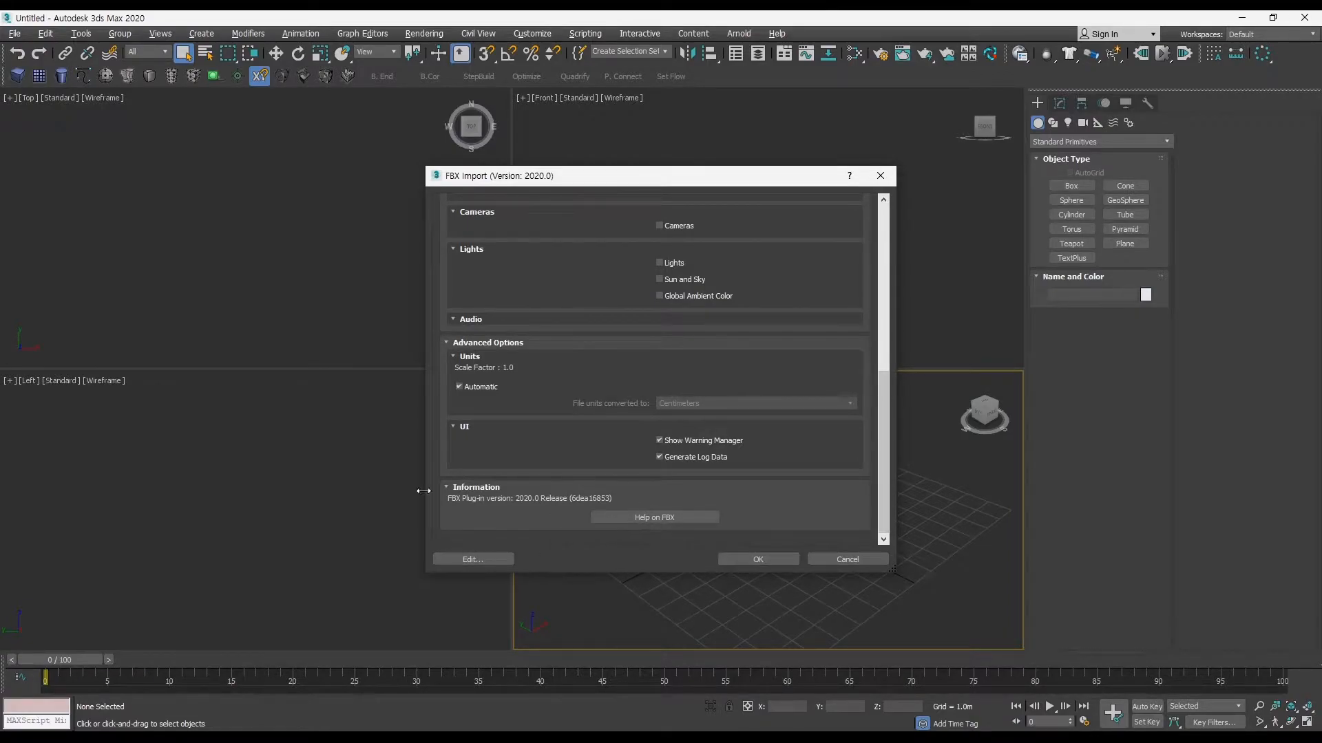
click(750, 557)
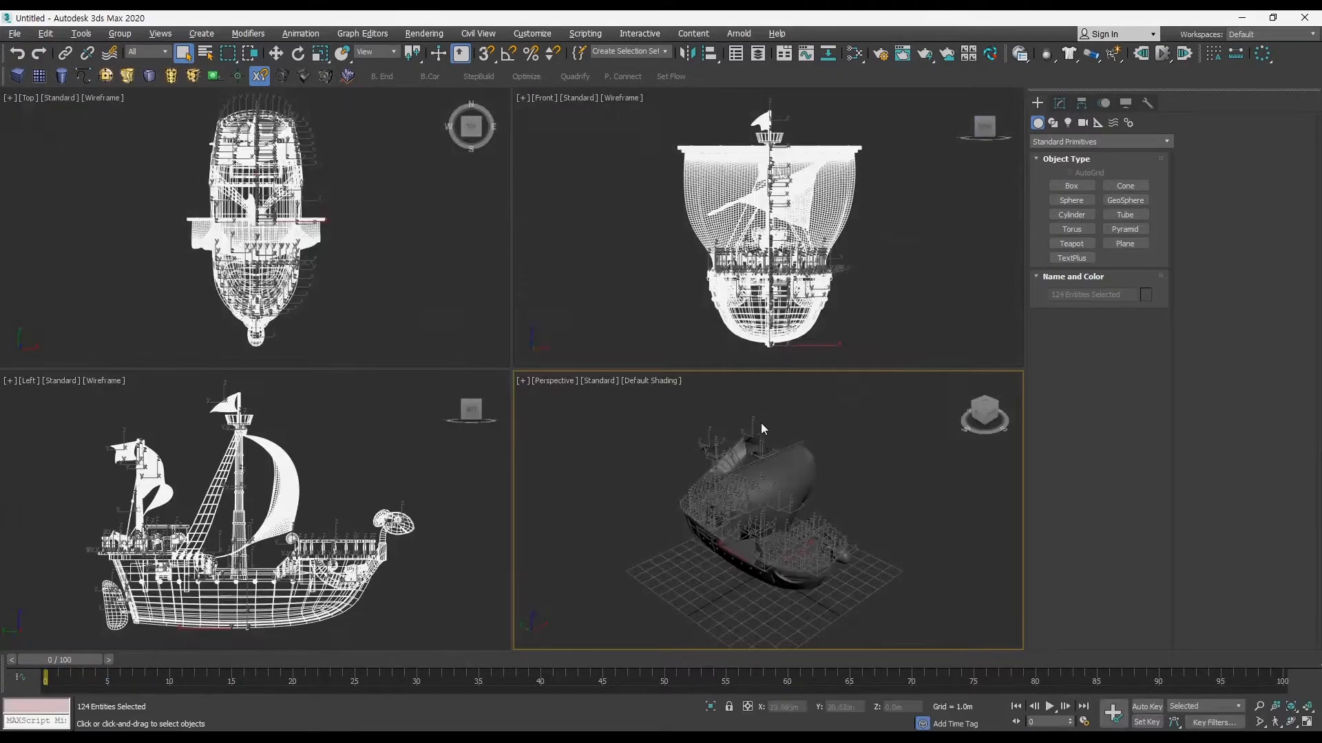
Step: Inspect the imported ship from several sides in the maximized perspective view with edged faces shown
key(alt+w)
mouse_move(766, 435)
alt+middle_down()
mouse_move(679, 404)
mouse_move(702, 393)
alt+middle_up()
middle_drag(702, 392, 784, 387)
key(F3)
key(F3)
key(F4)
click(844, 425)
ctrl+alt+middle_drag(712, 410, 707, 389)
middle_drag(708, 389, 580, 421)
mouse_move(580, 421)
middle_down()
mouse_move(573, 430)
mouse_move(562, 413)
middle_up()
middle_drag(561, 413, 557, 408)
Step: Reset the scene to discard the imported ship and maximize the empty perspective view
click(14, 33)
click(29, 74)
click(657, 397)
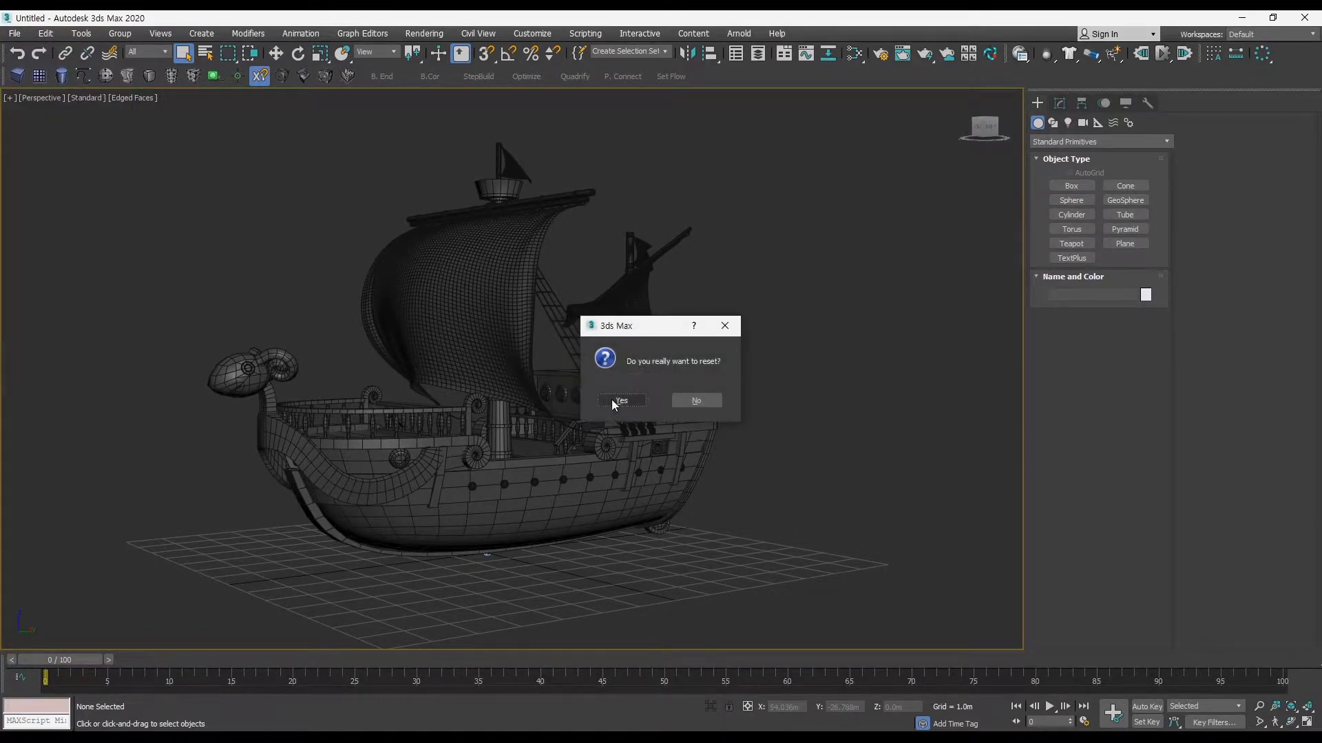
click(618, 399)
middle_drag(678, 442, 689, 448)
middle_drag(699, 447, 694, 416)
key(alt+w)
mouse_move(695, 416)
ctrl+alt+middle_down()
mouse_move(689, 441)
mouse_move(689, 428)
ctrl+alt+middle_up()
alt+middle_drag(689, 428, 660, 426)
middle_drag(659, 426, 659, 421)
middle_drag(658, 421, 662, 414)
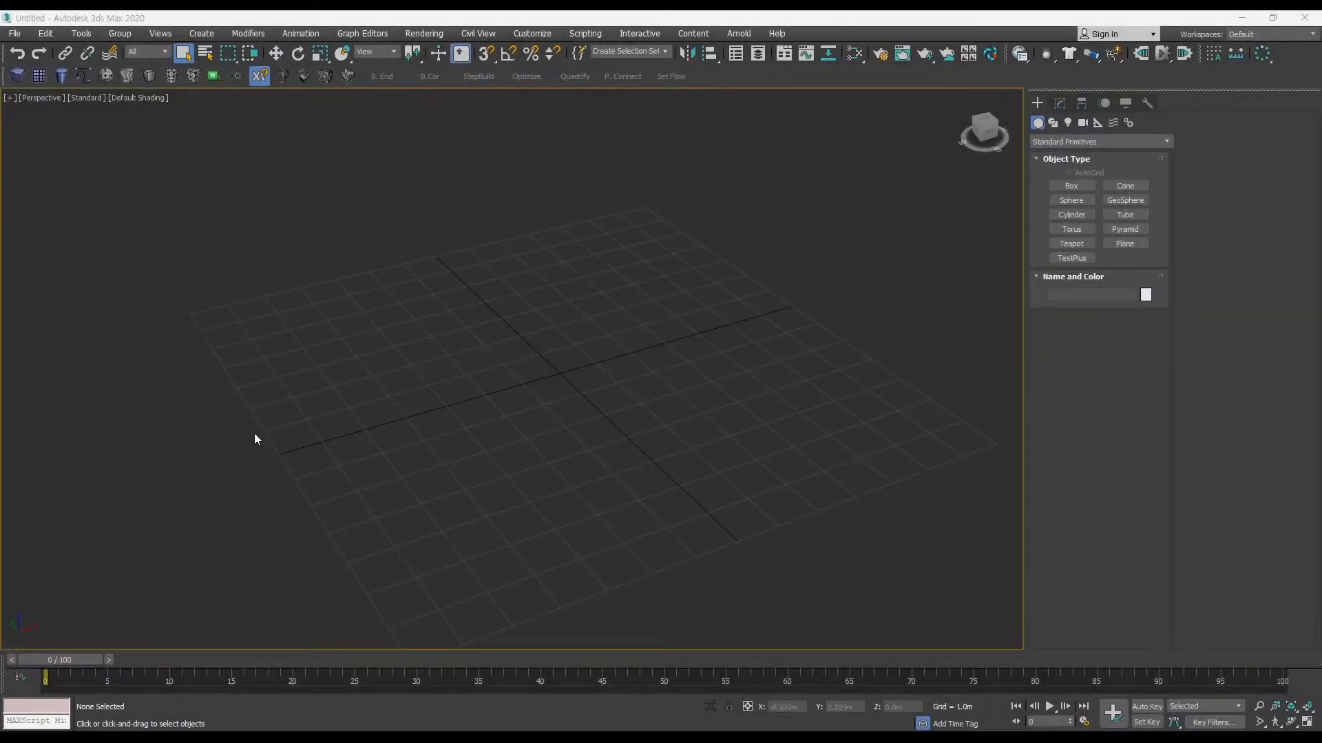
middle_click(560, 404)
ctrl+alt+middle_click(552, 415)
middle_drag(551, 415, 546, 417)
ctrl+alt+middle_drag(546, 417, 539, 406)
middle_drag(540, 406, 511, 394)
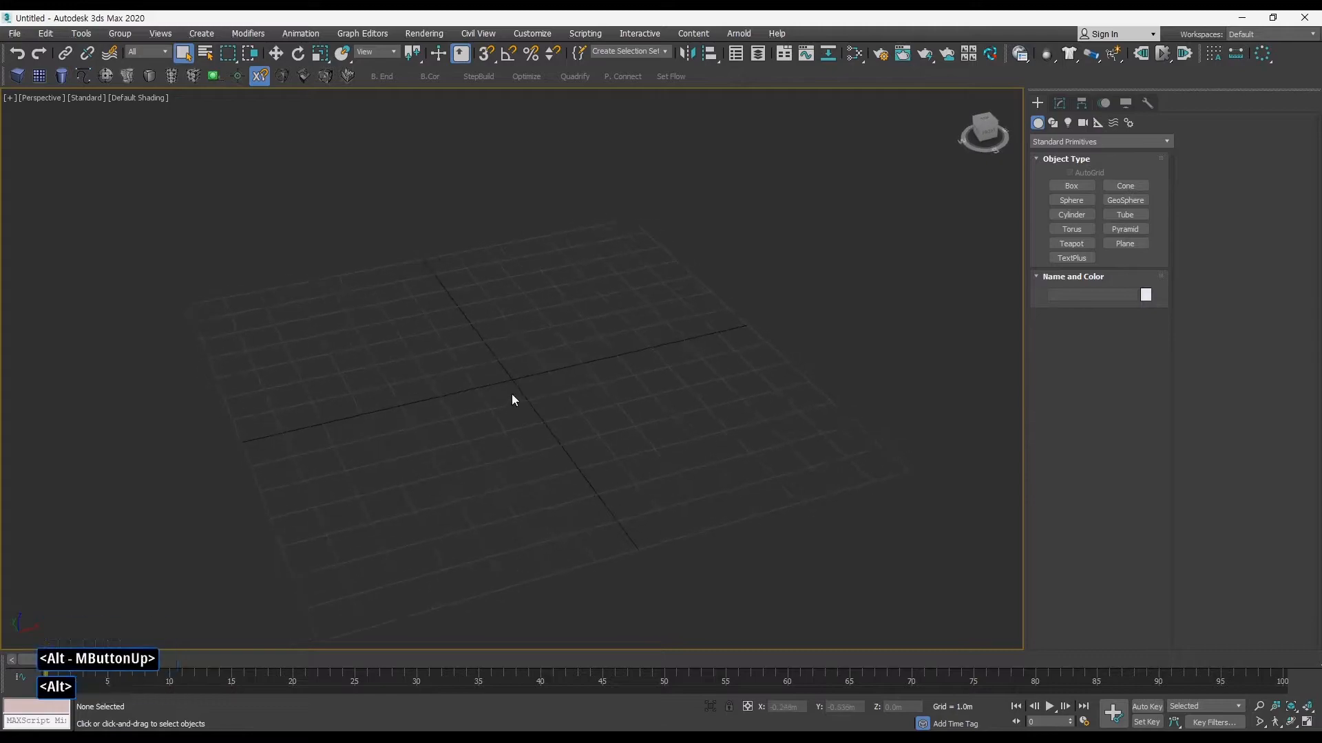
Step: Create a plane about 5.1 m long and 6.8 m wide near the grid's centre and show its parameters for editing
click(39, 75)
drag(388, 355, 716, 395)
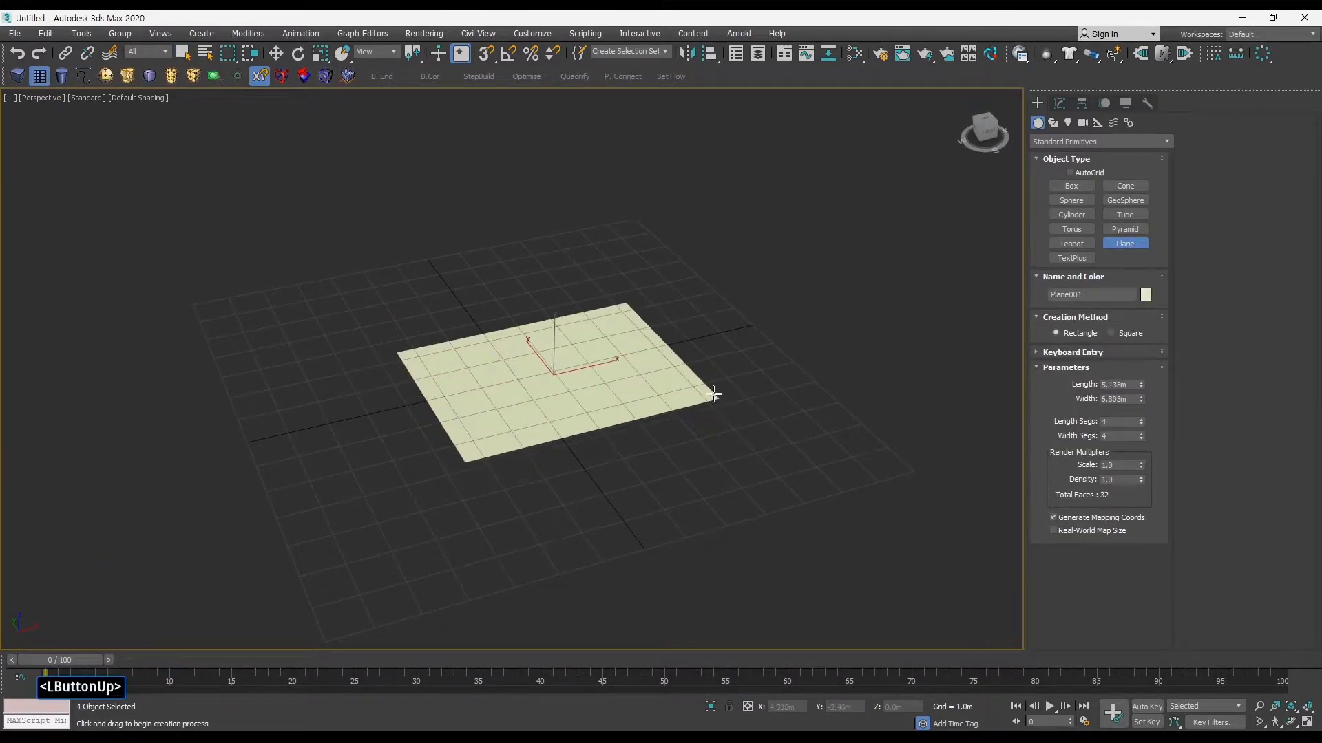
key(w)
click(1059, 104)
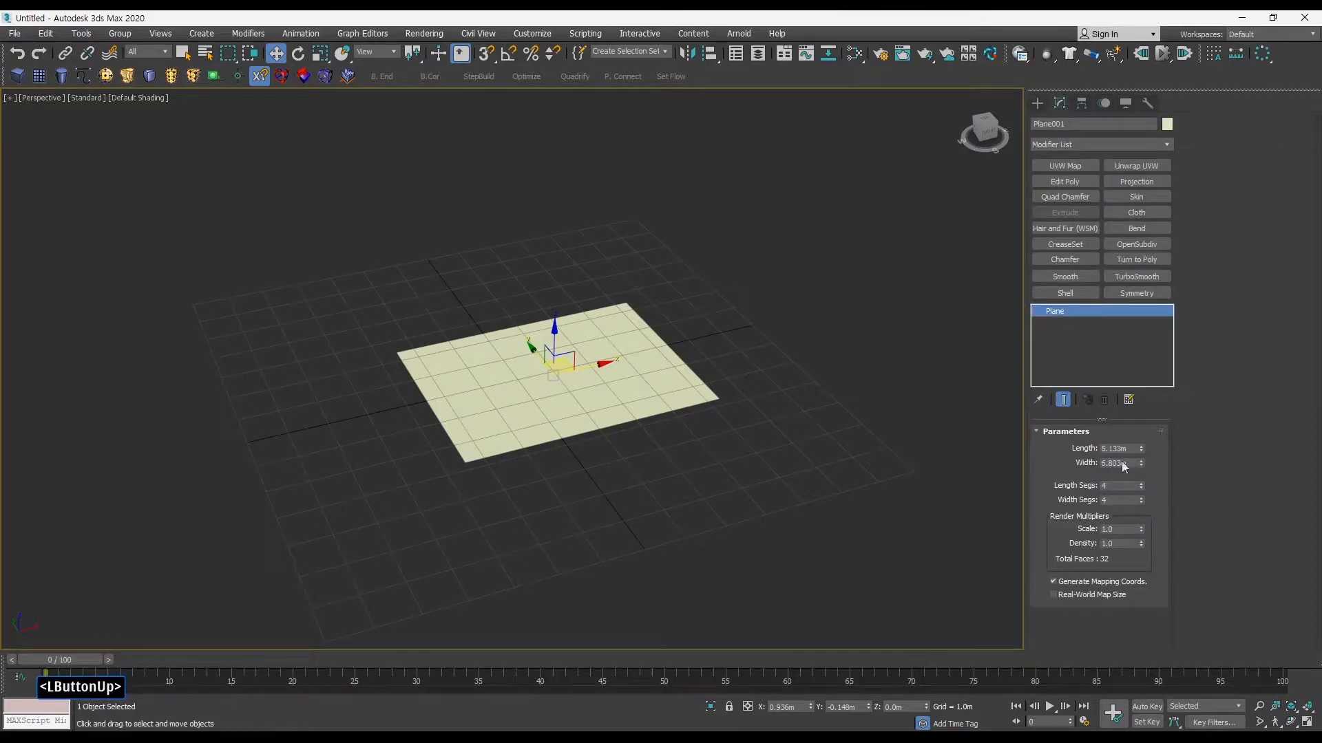
Step: Change the plane's object color to a dark grey custom color and display edged faces
click(1164, 127)
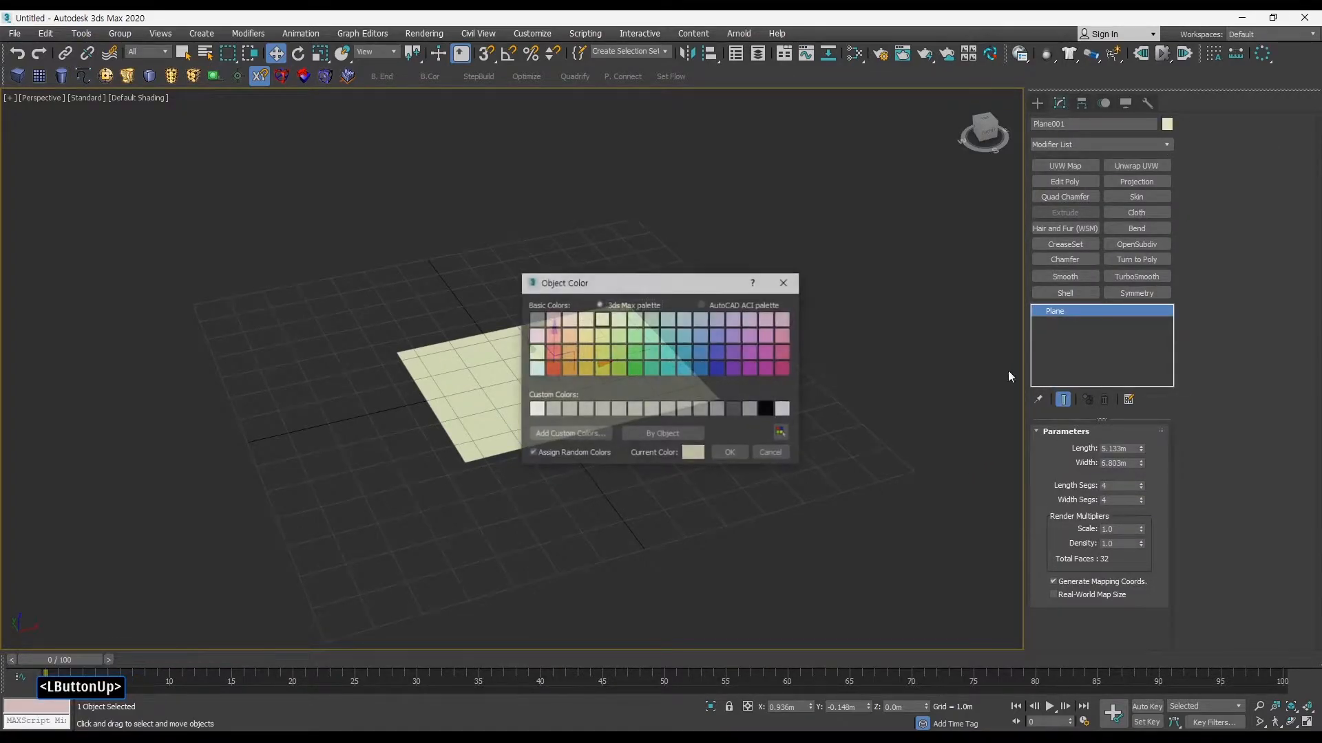
click(736, 410)
click(730, 453)
alt+middle_drag(718, 447, 636, 412)
key(F4)
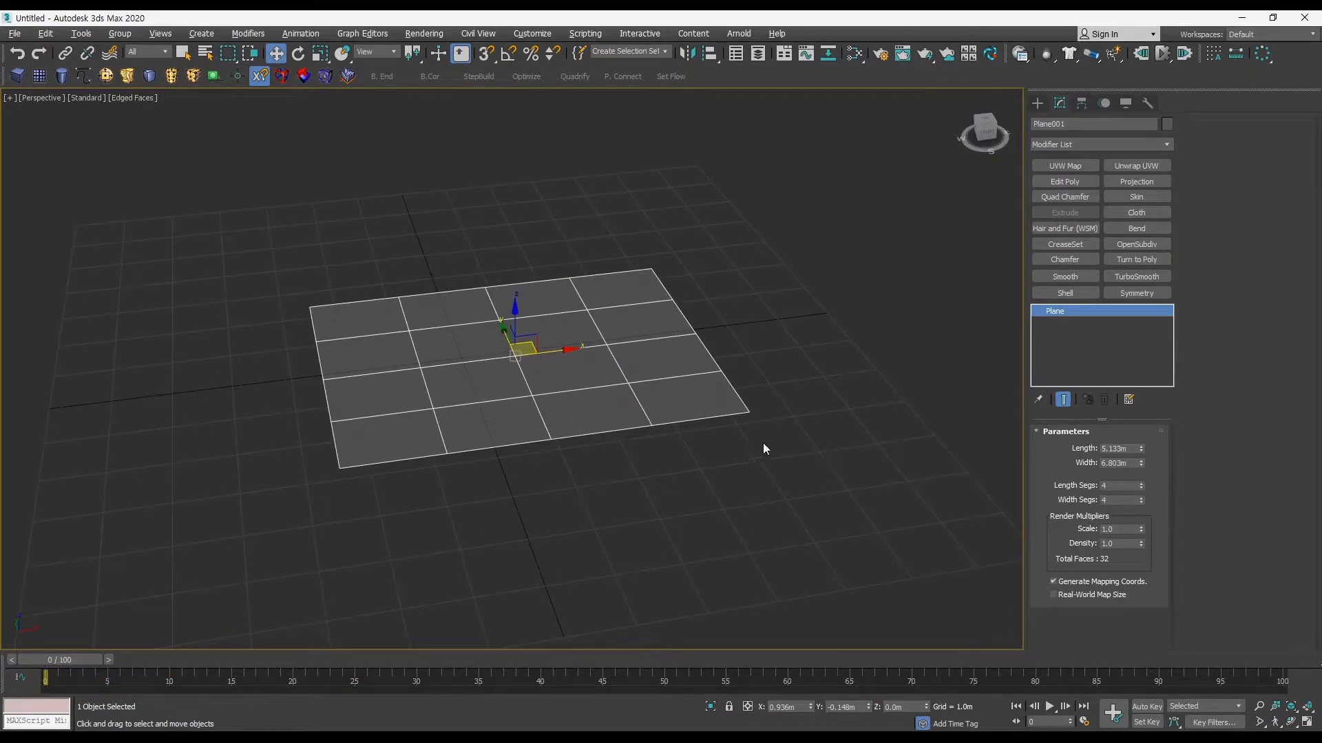
ctrl+alt+middle_drag(767, 449, 906, 449)
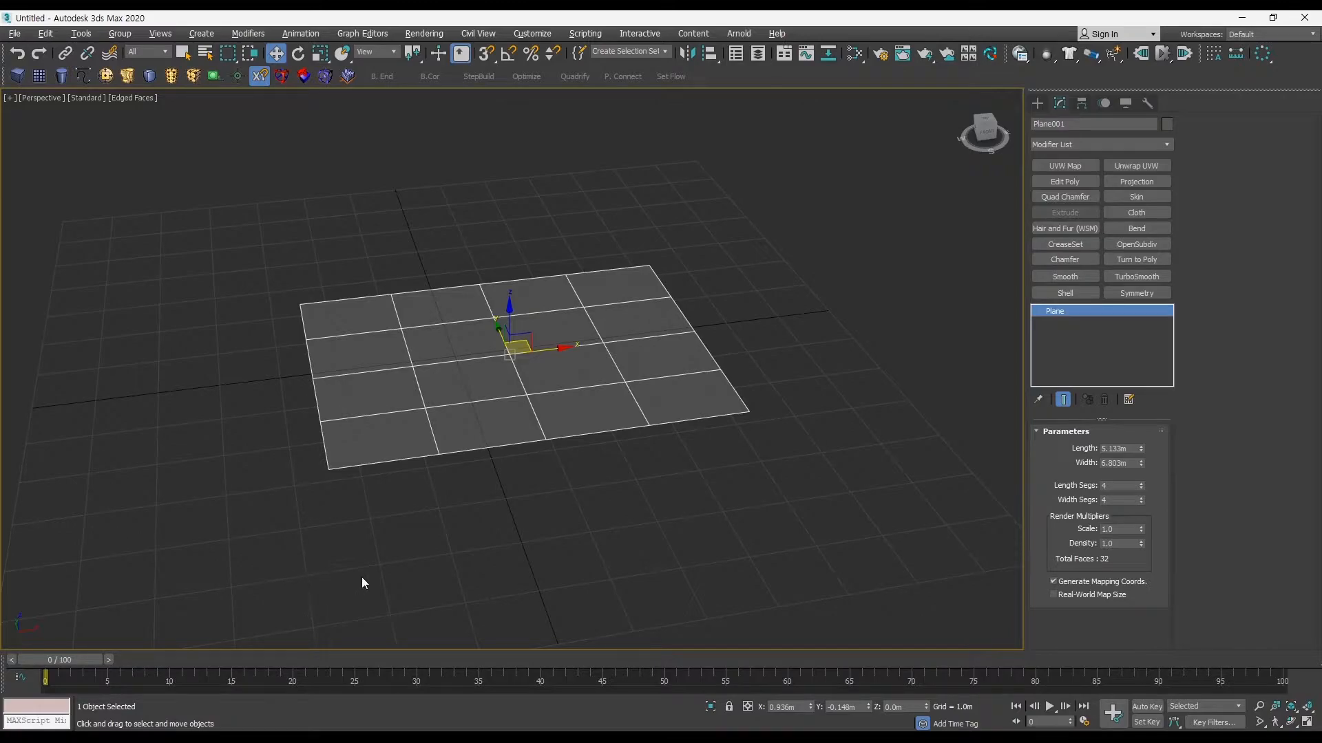
click(523, 537)
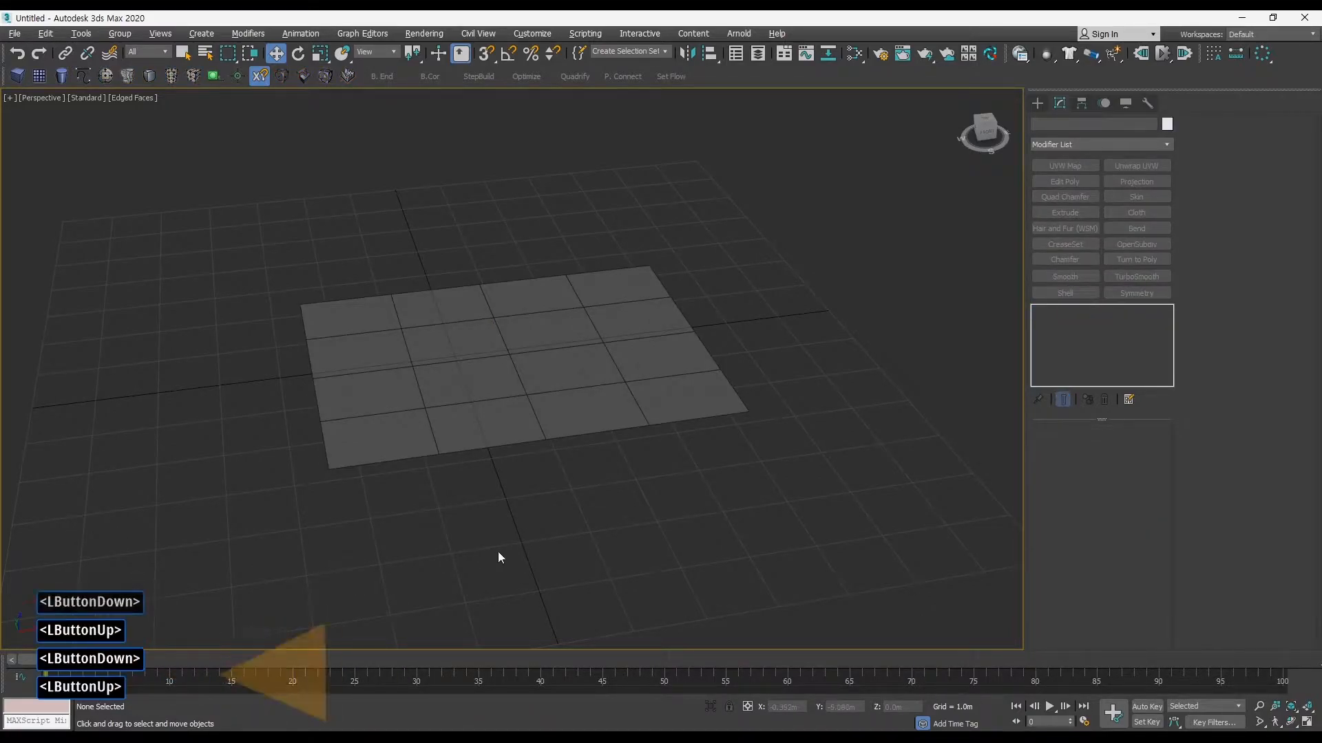
click(515, 559)
click(538, 573)
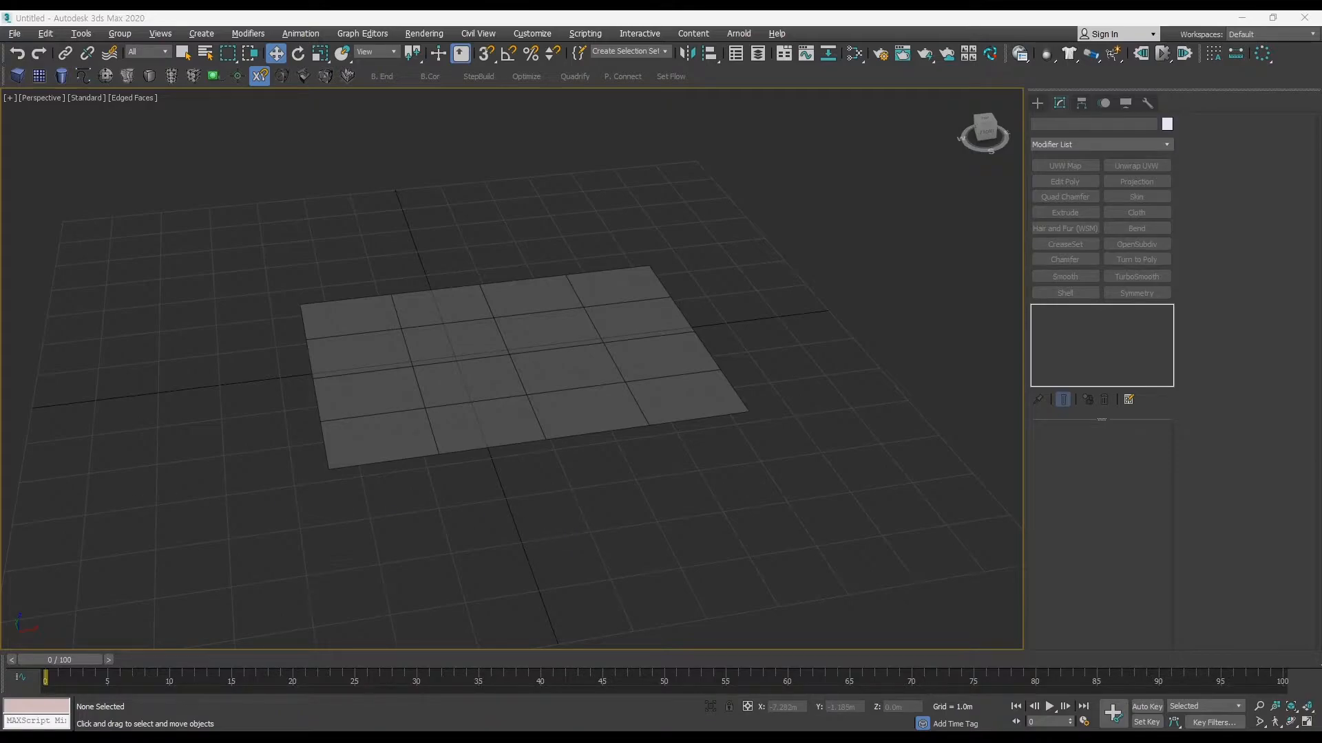
middle_drag(555, 517, 568, 524)
middle_drag(571, 514, 571, 517)
Step: Reduce the plane's length and width segments to 1 each
drag(790, 508, 620, 406)
right_click(1146, 485)
right_click(1141, 485)
right_click(1142, 500)
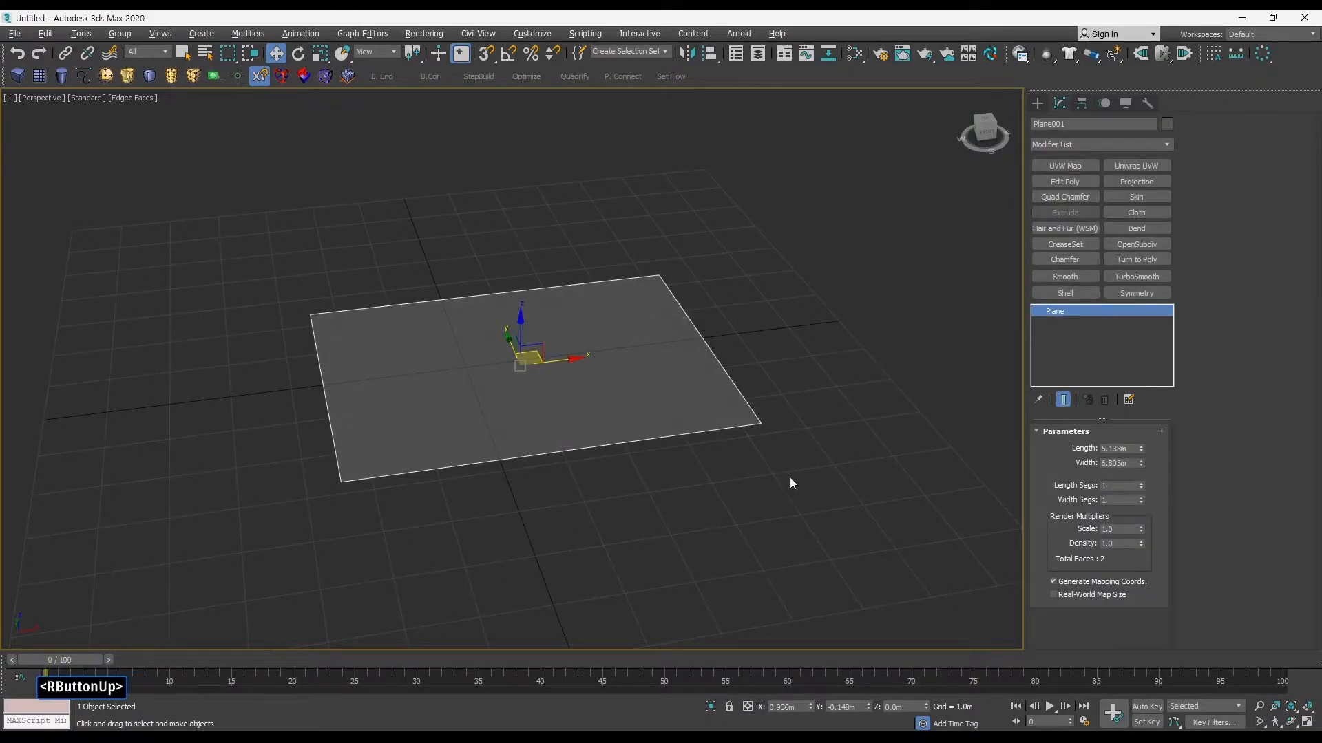
Step: Set the plane's length to 10.8 m and its width to 19.2 m
ctrl+alt+middle_drag(769, 464, 684, 457)
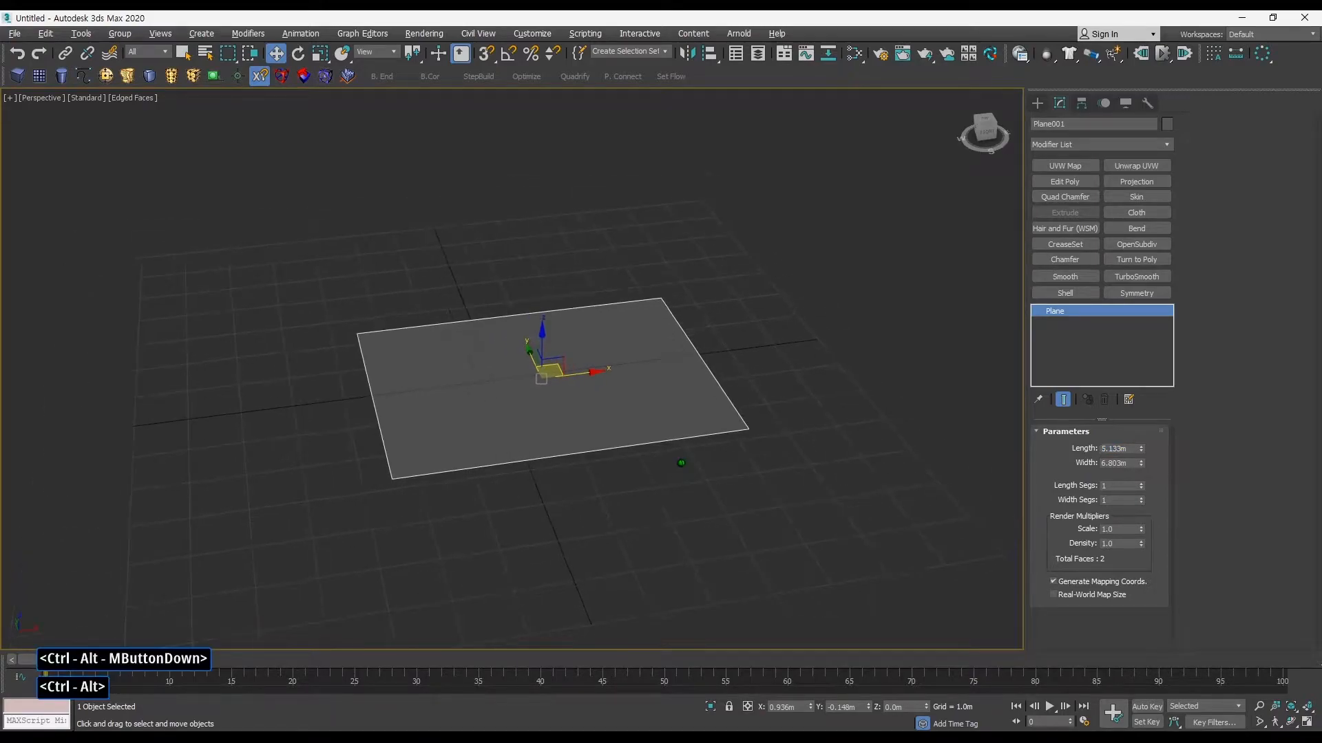
click(1108, 449)
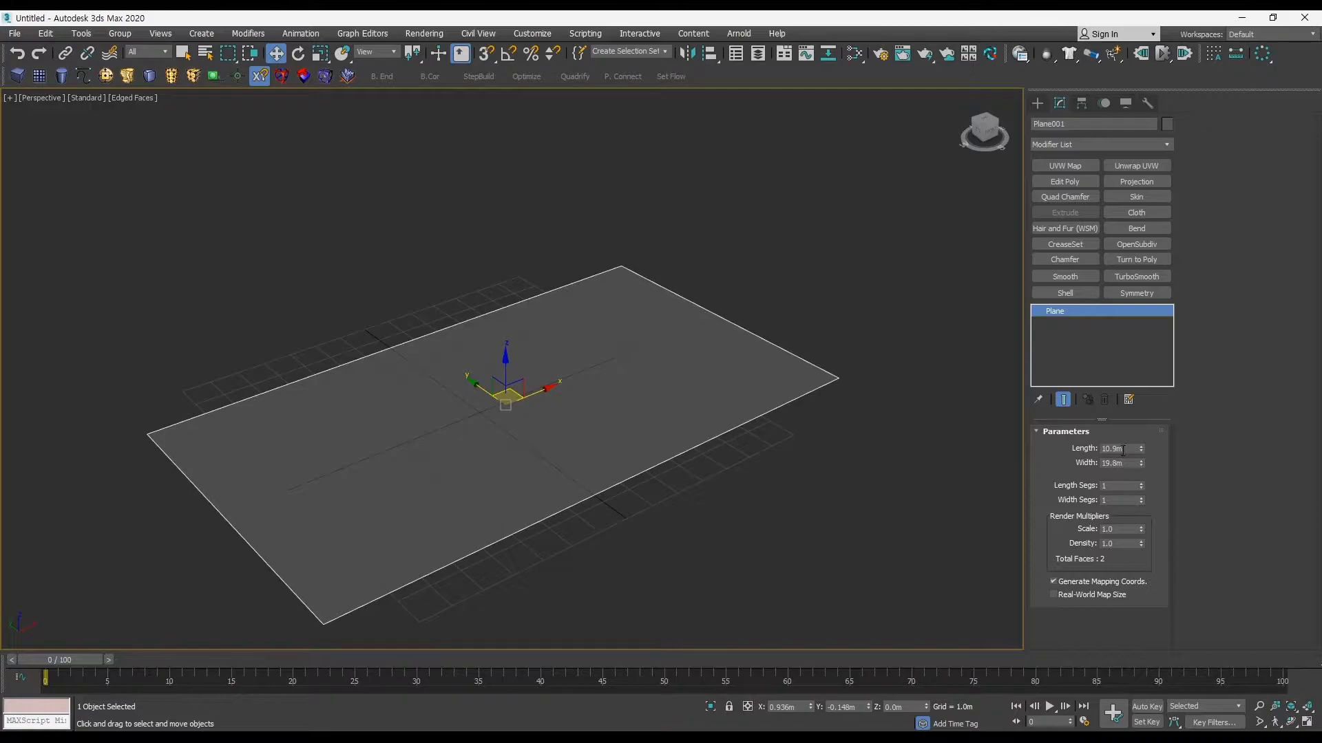
ctrl+alt+middle_drag(998, 454, 938, 457)
click(1133, 452)
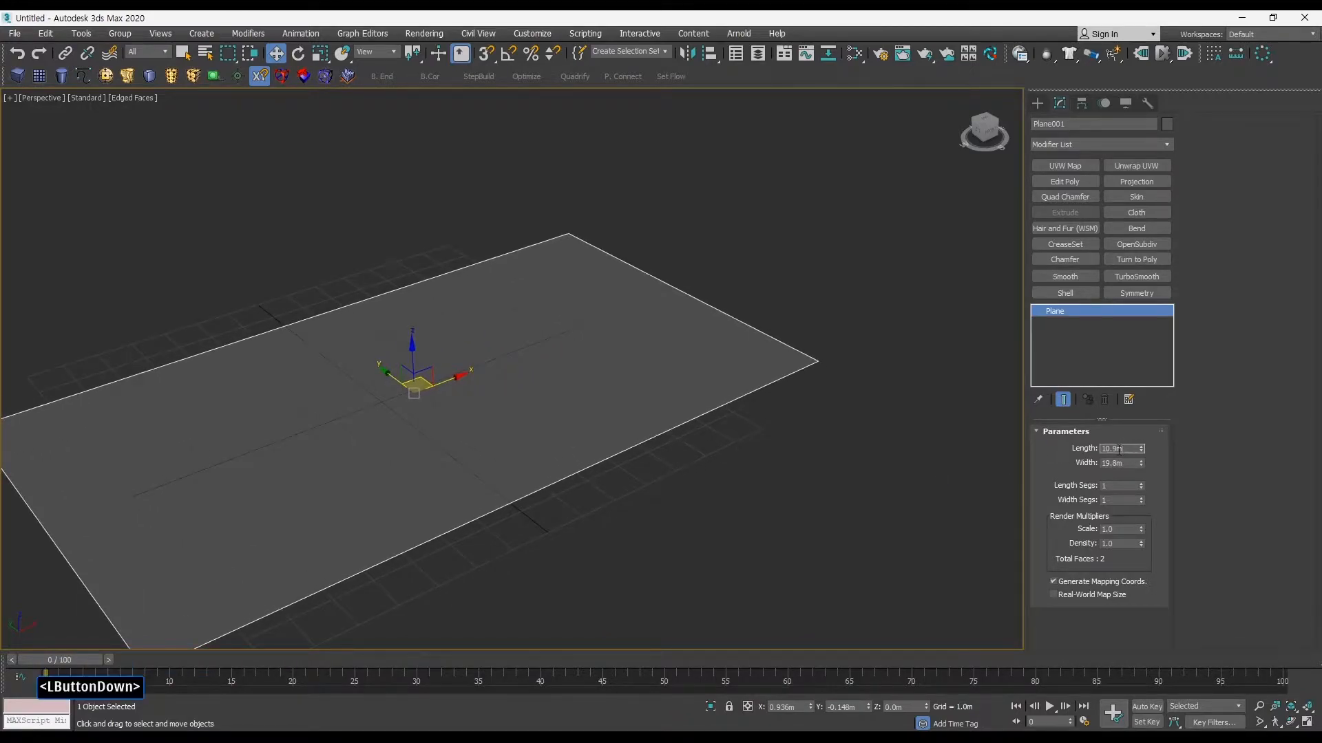
click(1123, 463)
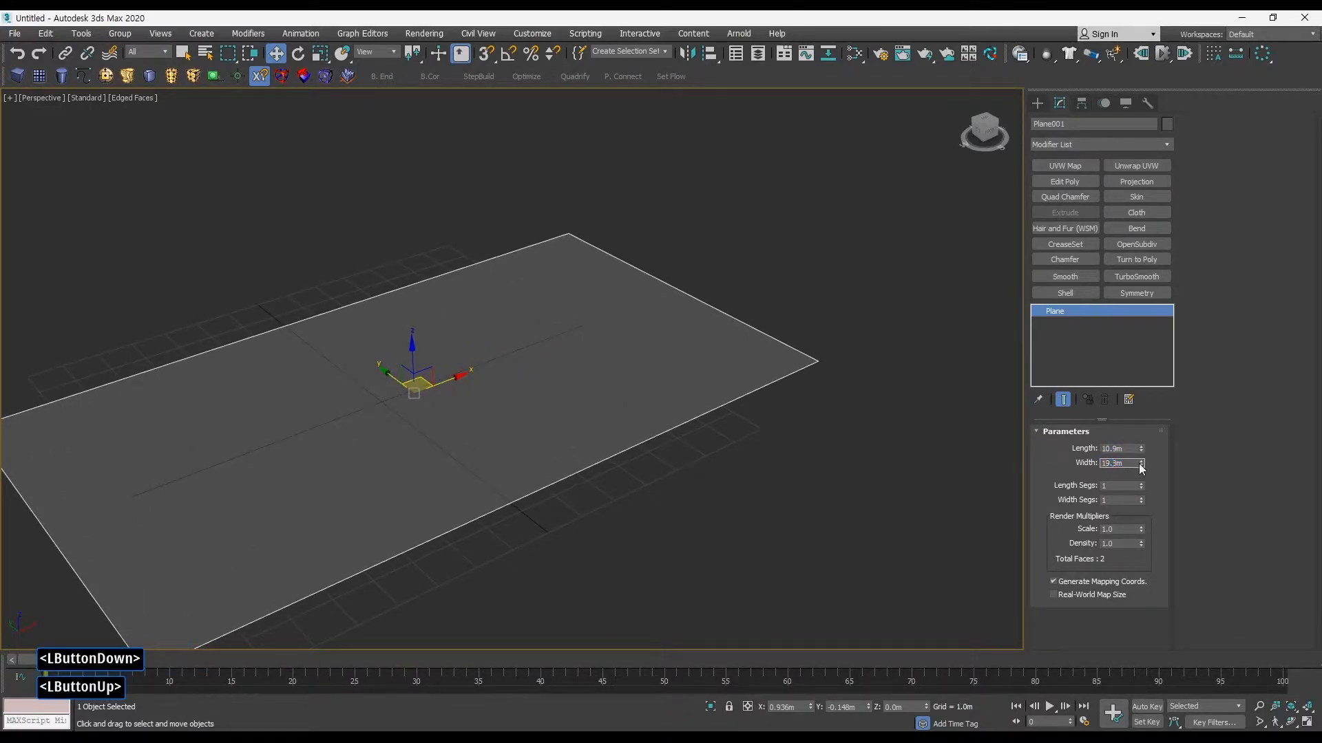
drag(1112, 449, 1117, 449)
text(8)
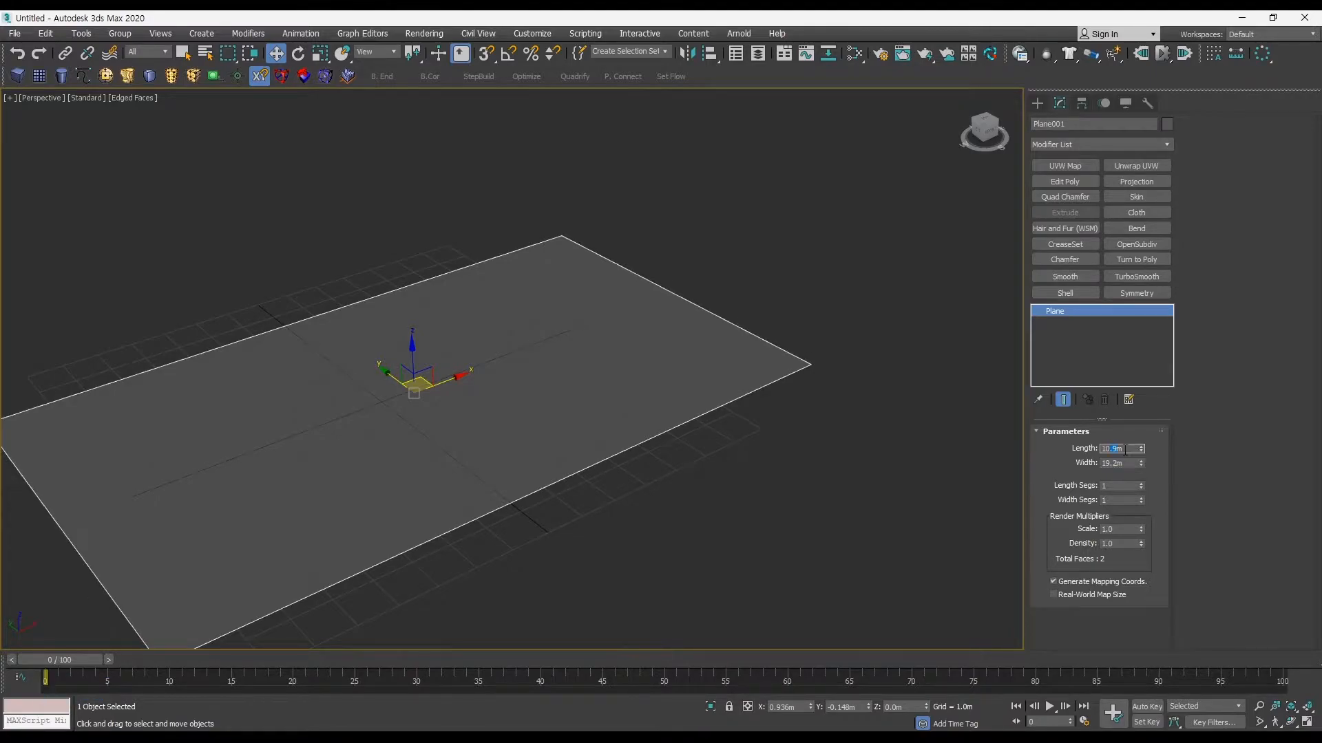
key(Return)
Step: Examine the resized plane's proportions from above and from an angled view
ctrl+alt+middle_drag(440, 404, 437, 447)
alt+middle_drag(436, 447, 559, 468)
scroll(539, 481, up, 4)
mouse_move(559, 468)
alt+middle_down()
mouse_move(572, 466)
mouse_move(566, 448)
alt+middle_up()
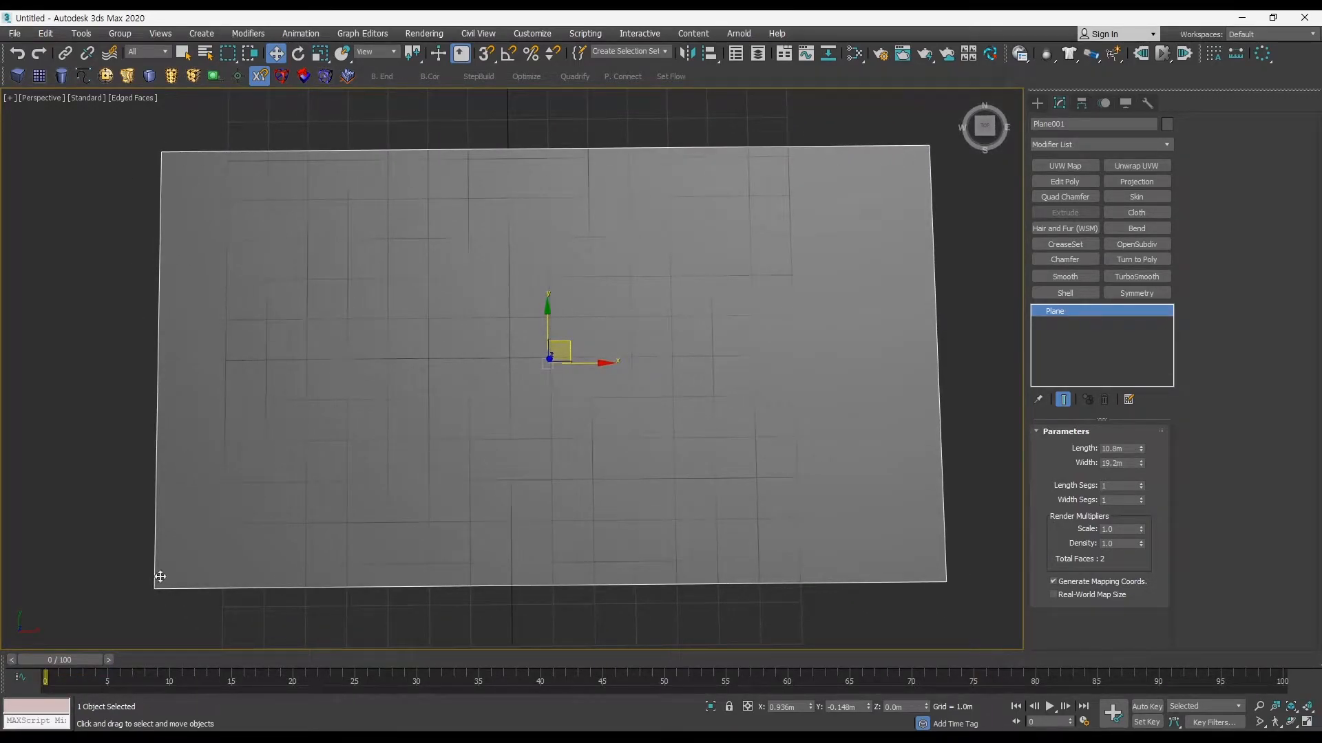
alt+middle_drag(463, 513, 606, 408)
alt+middle_drag(645, 397, 587, 420)
middle_drag(870, 440, 905, 416)
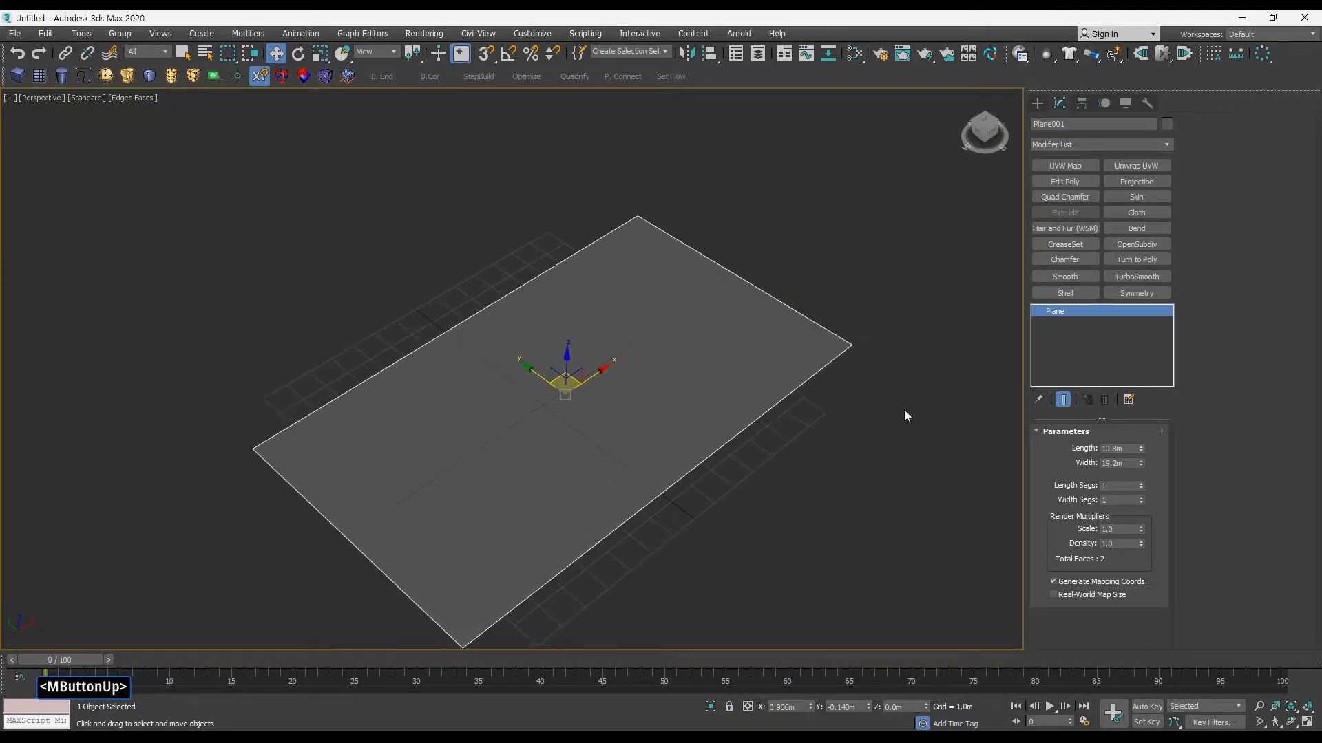
Step: Check the display unit scale, keeping Metric selected, and the system unit scale in Units Setup
click(532, 33)
click(569, 231)
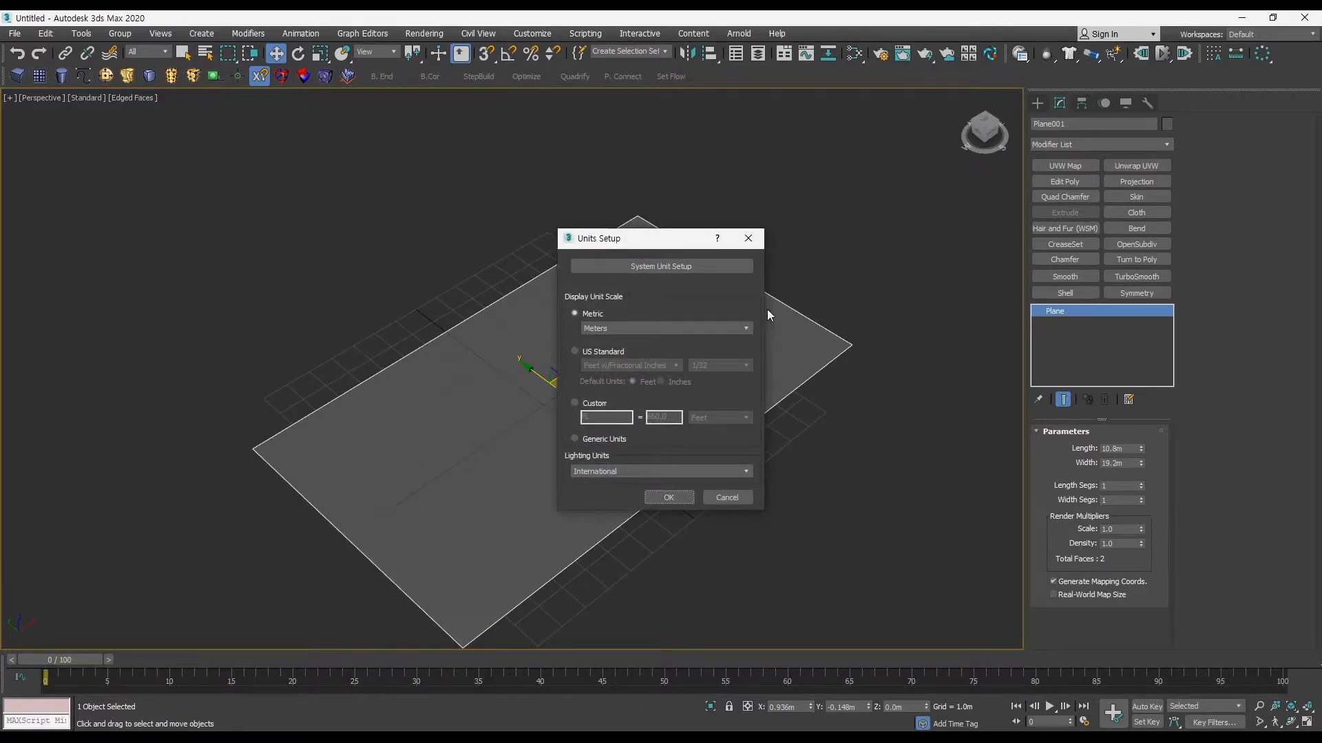
click(600, 438)
click(590, 315)
click(650, 266)
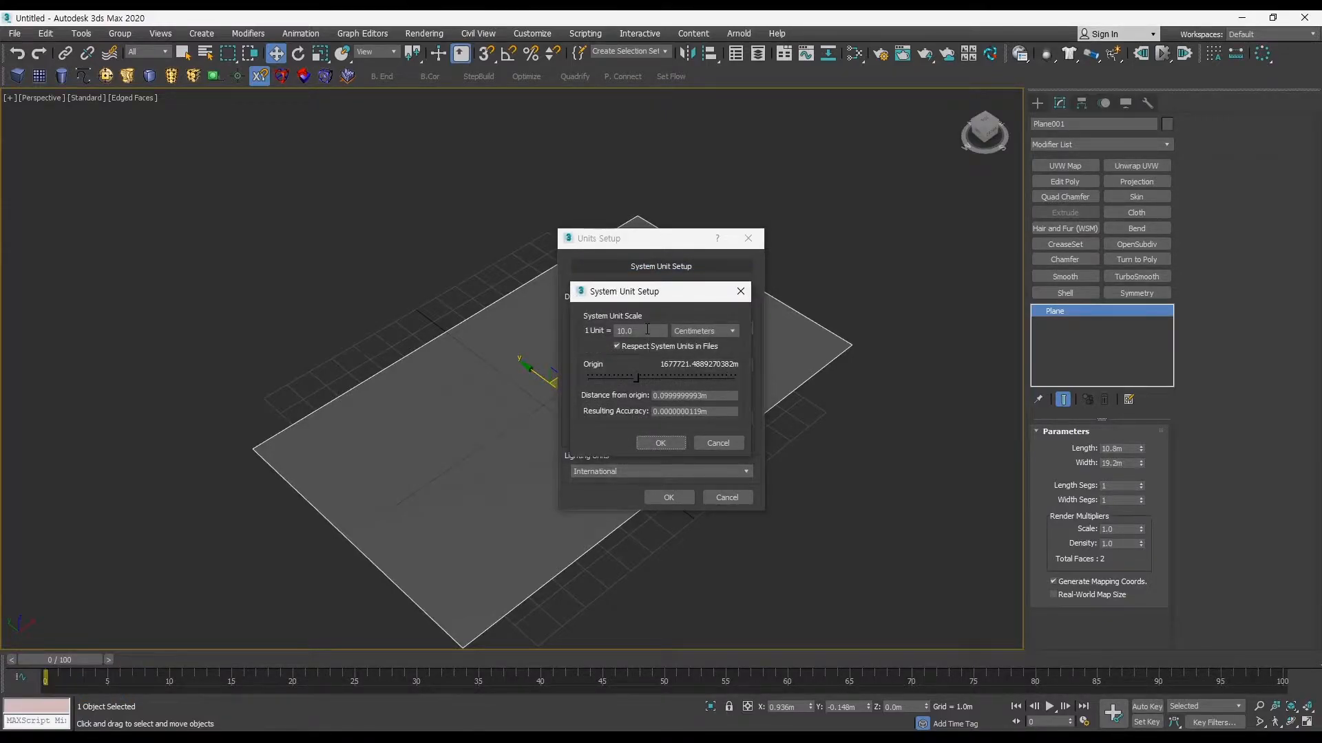
click(661, 443)
click(671, 497)
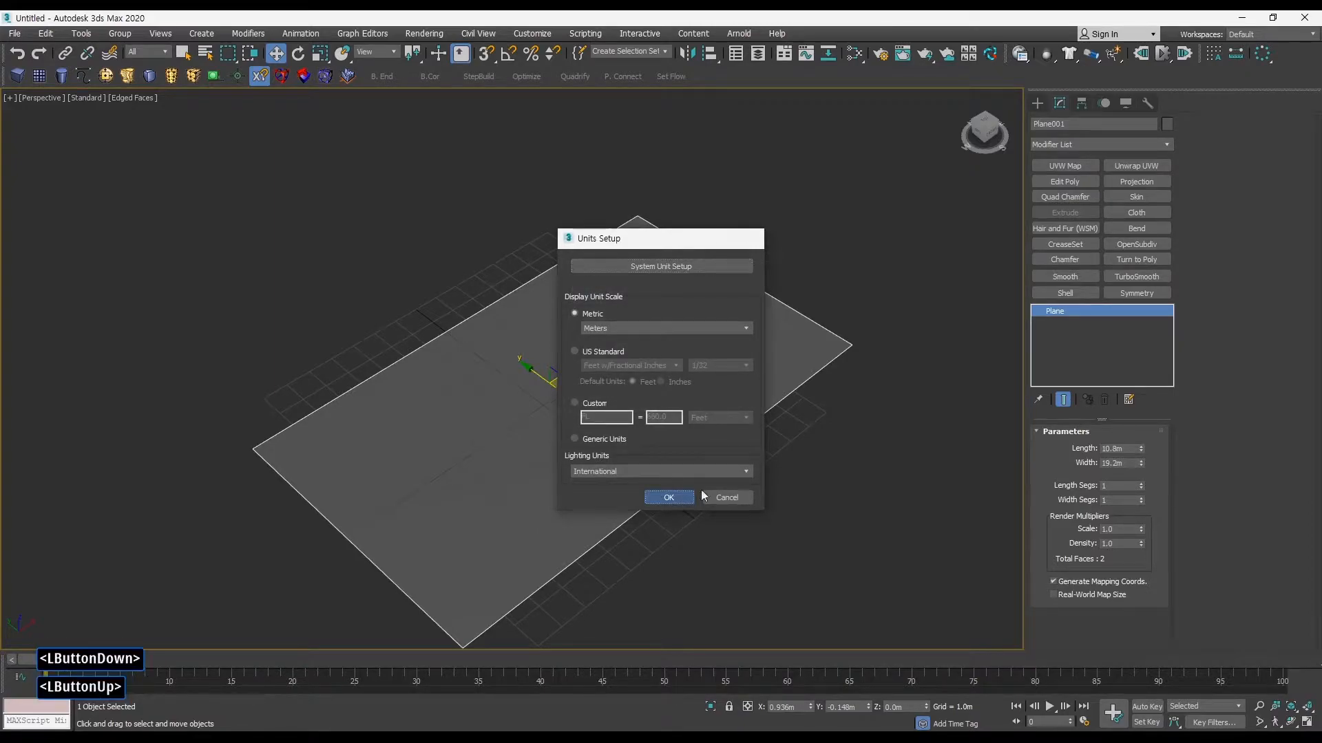
Step: Show the Transform Toolbox and float it over the lower part of the perspective viewport, near the plane
alt+middle_drag(654, 485, 661, 419)
click(691, 404)
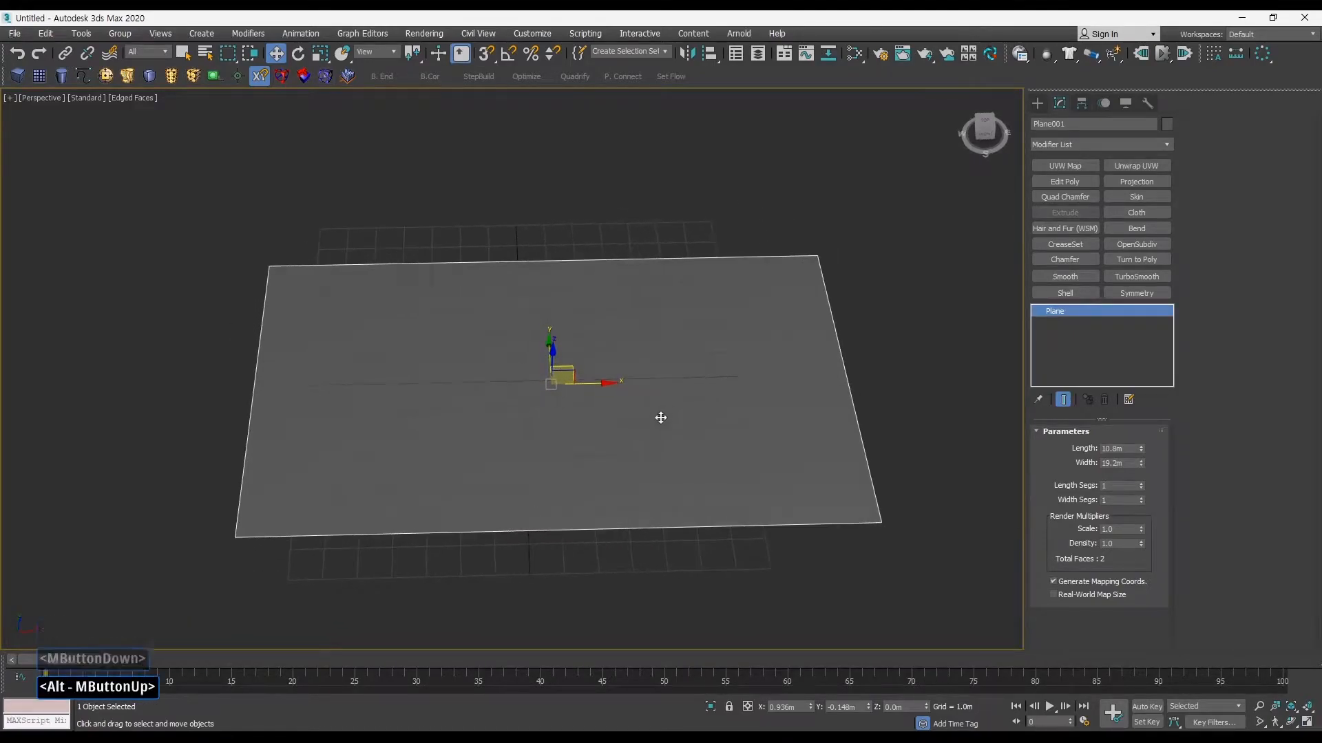
key(ctrl+q)
drag(142, 168, 82, 107)
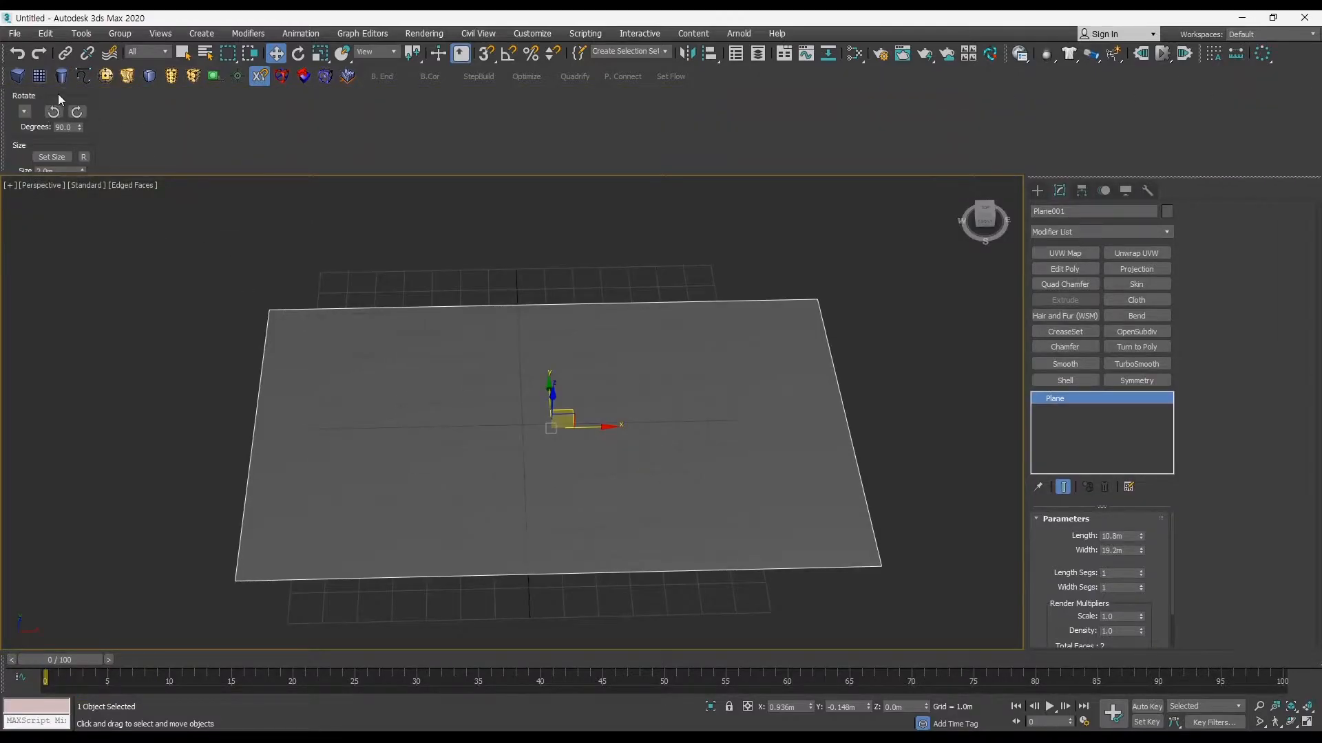
click(80, 123)
key(ctrl+t)
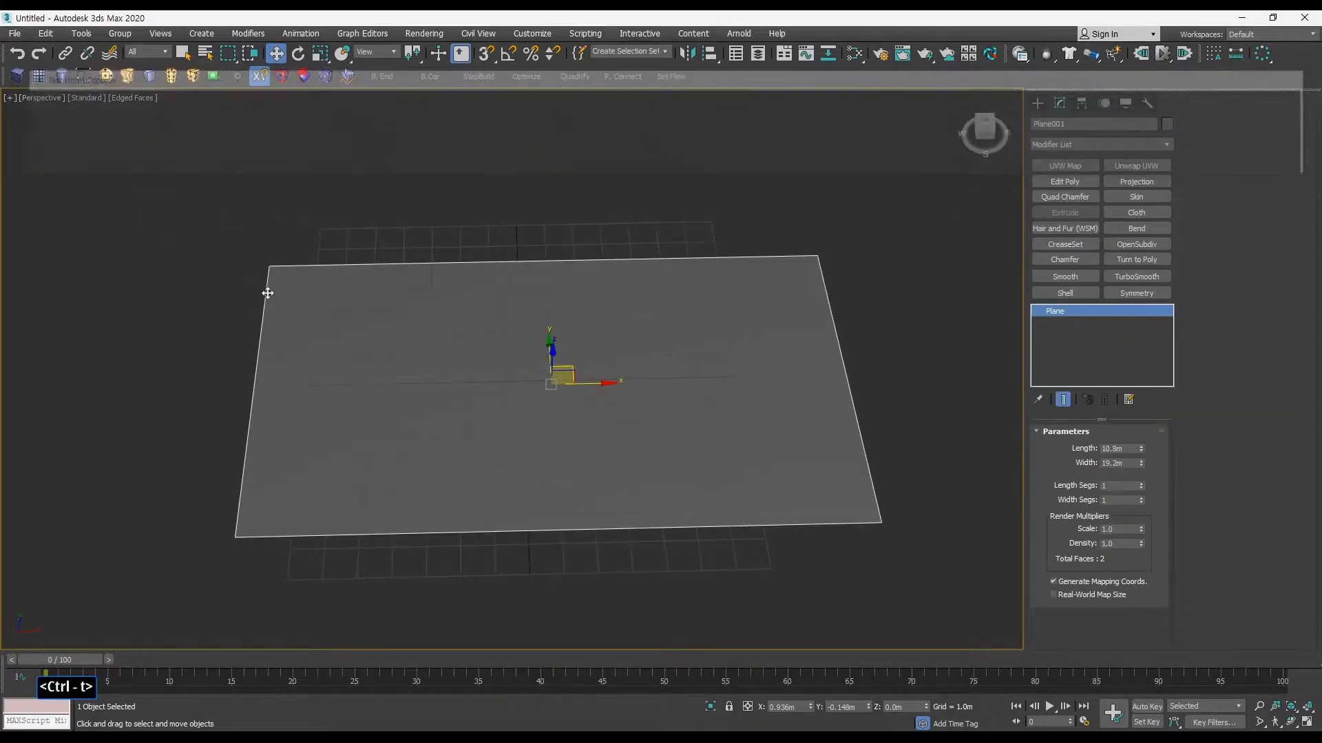
key(ctrl+t)
drag(92, 94, 100, 175)
mouse_move(471, 382)
middle_down()
mouse_move(590, 372)
mouse_move(469, 368)
middle_up()
drag(86, 181, 964, 163)
middle_drag(729, 315, 638, 346)
drag(952, 169, 957, 405)
middle_drag(631, 398, 667, 415)
Step: Center the plane's pivot and place the plane at the world origin with the Transform Toolbox
click(949, 593)
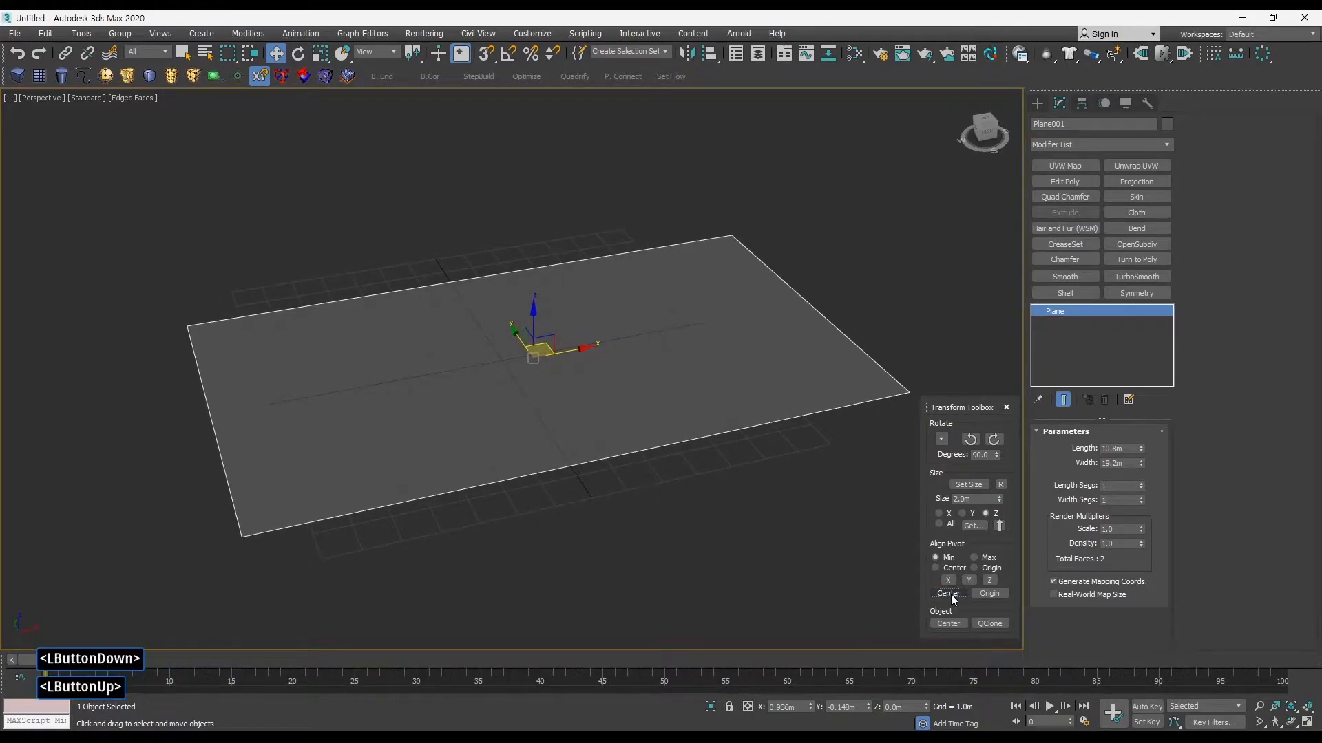
triple_click(953, 596)
click(952, 623)
alt+middle_drag(694, 476, 625, 476)
middle_drag(621, 454, 733, 421)
middle_drag(733, 420, 743, 423)
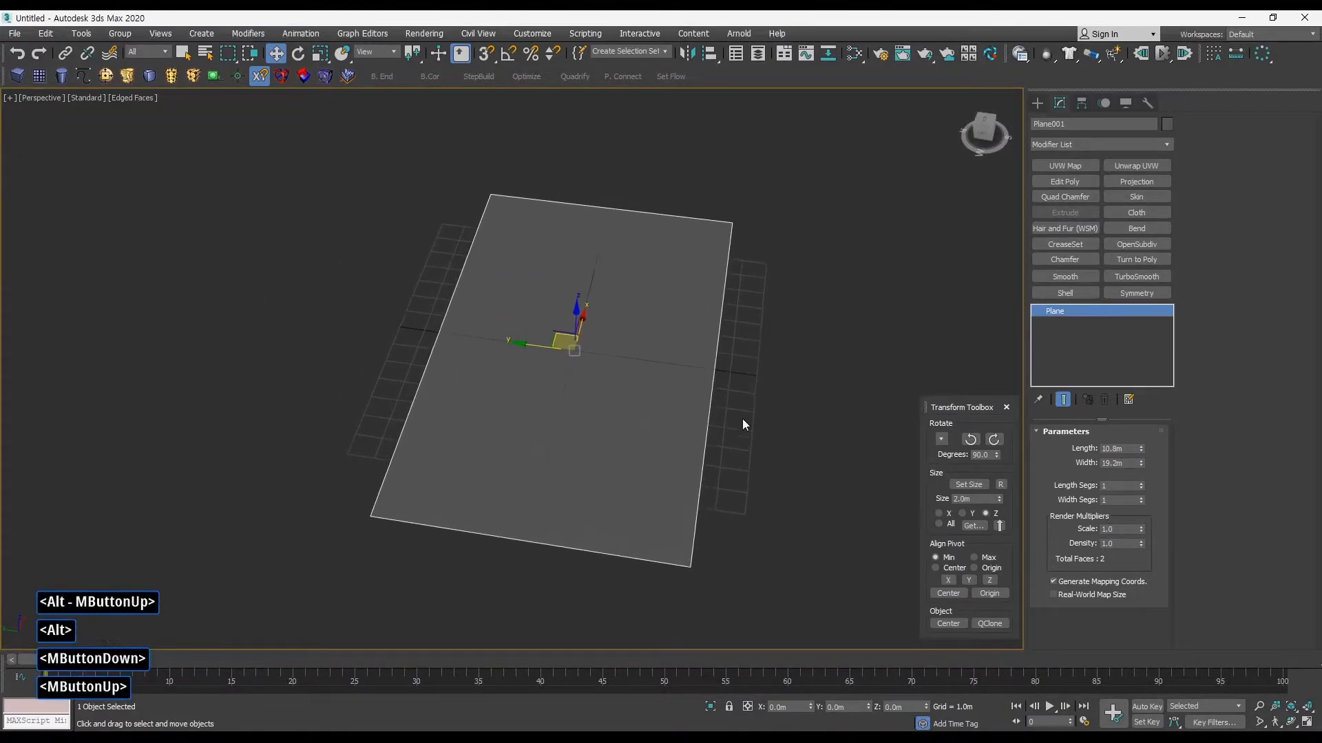
mouse_move(519, 348)
alt+middle_down()
mouse_move(493, 354)
mouse_move(519, 344)
alt+middle_up()
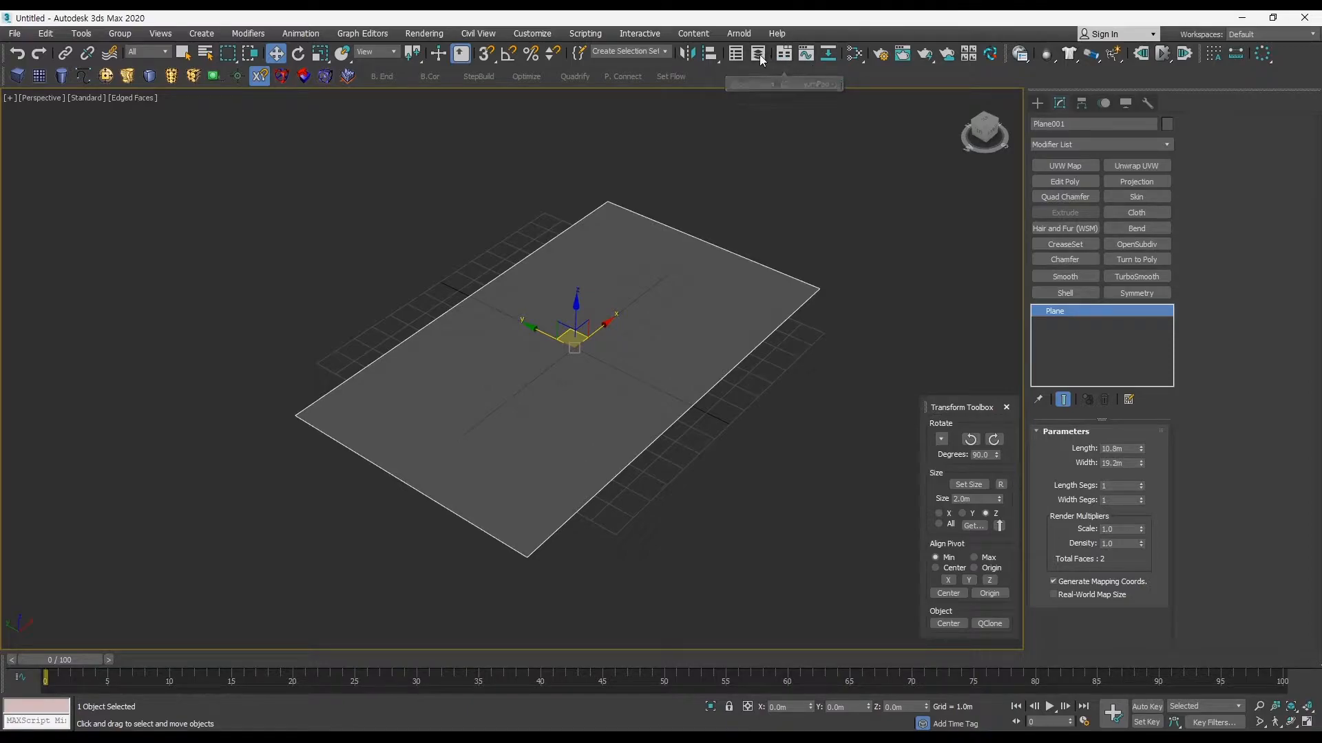
Step: Open the Slate Material Editor and add a Standard material node to the active view
click(854, 54)
drag(493, 135, 433, 116)
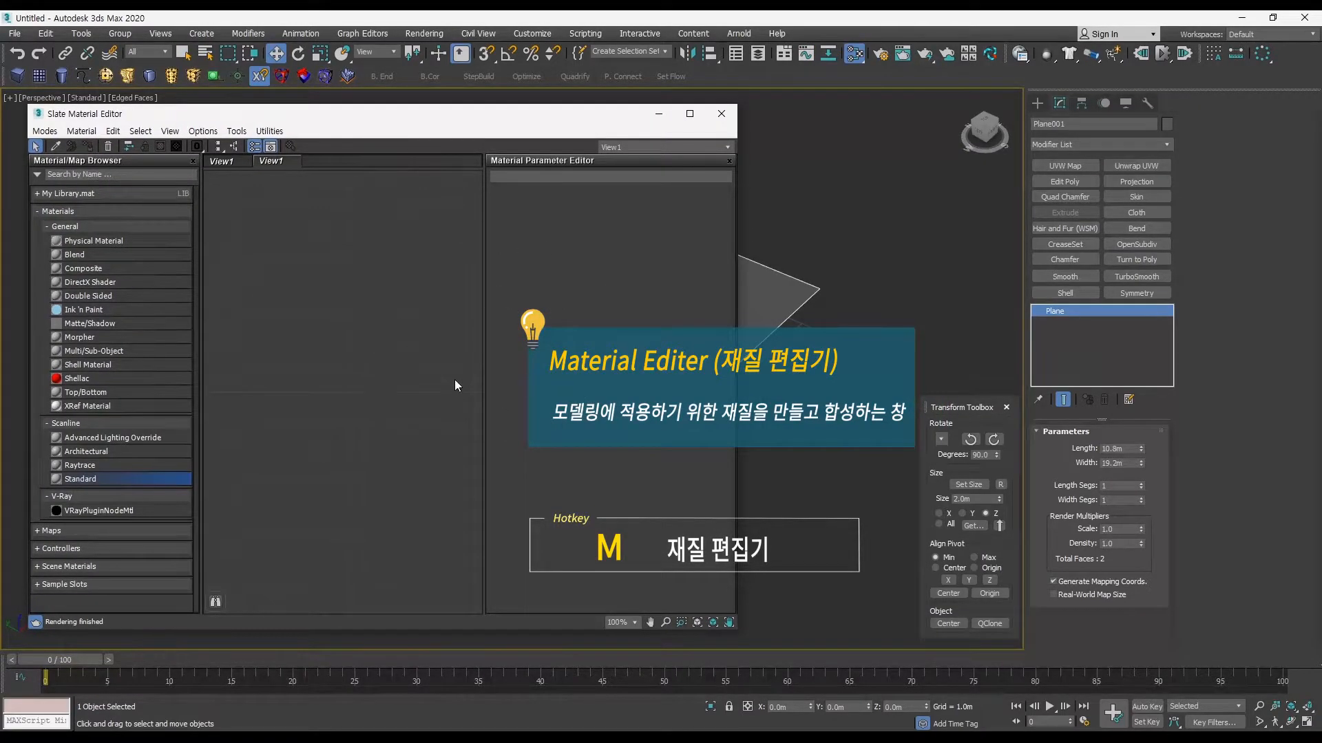
middle_drag(790, 350, 951, 331)
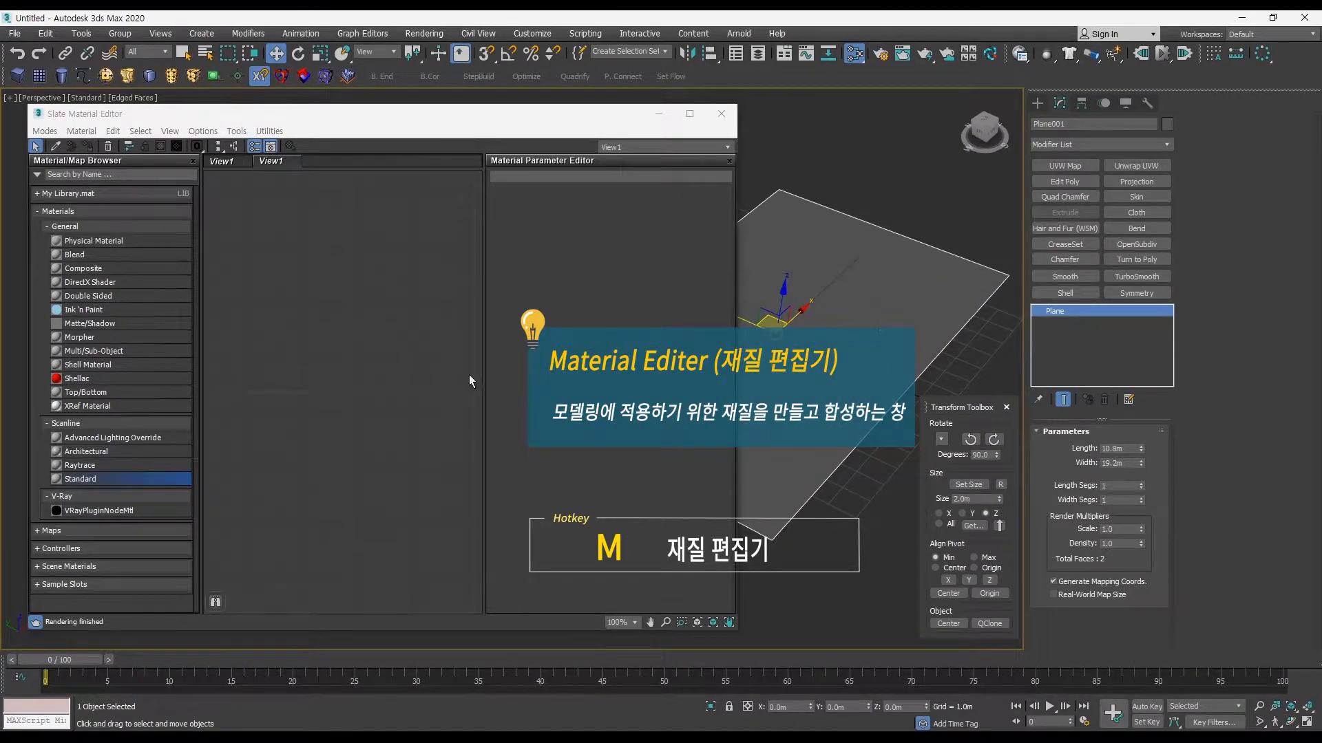
drag(165, 477, 375, 291)
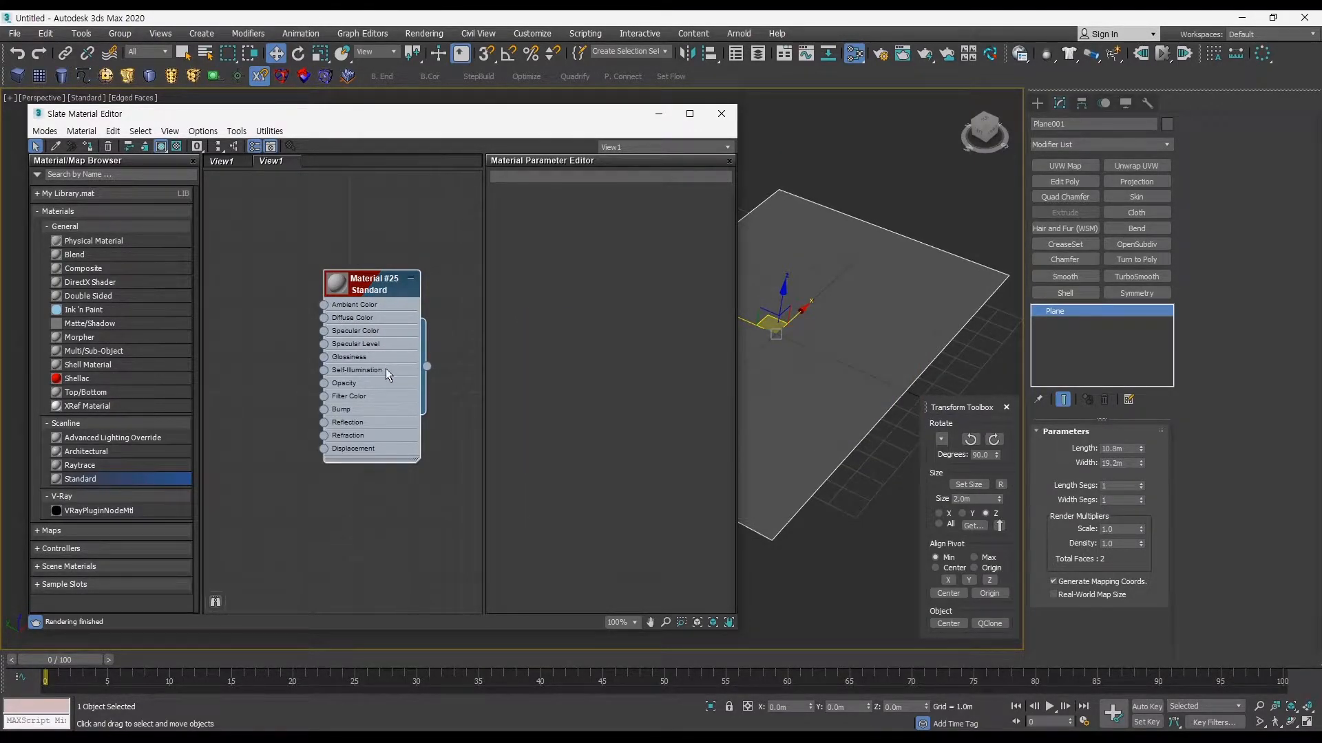
middle_drag(388, 362, 388, 340)
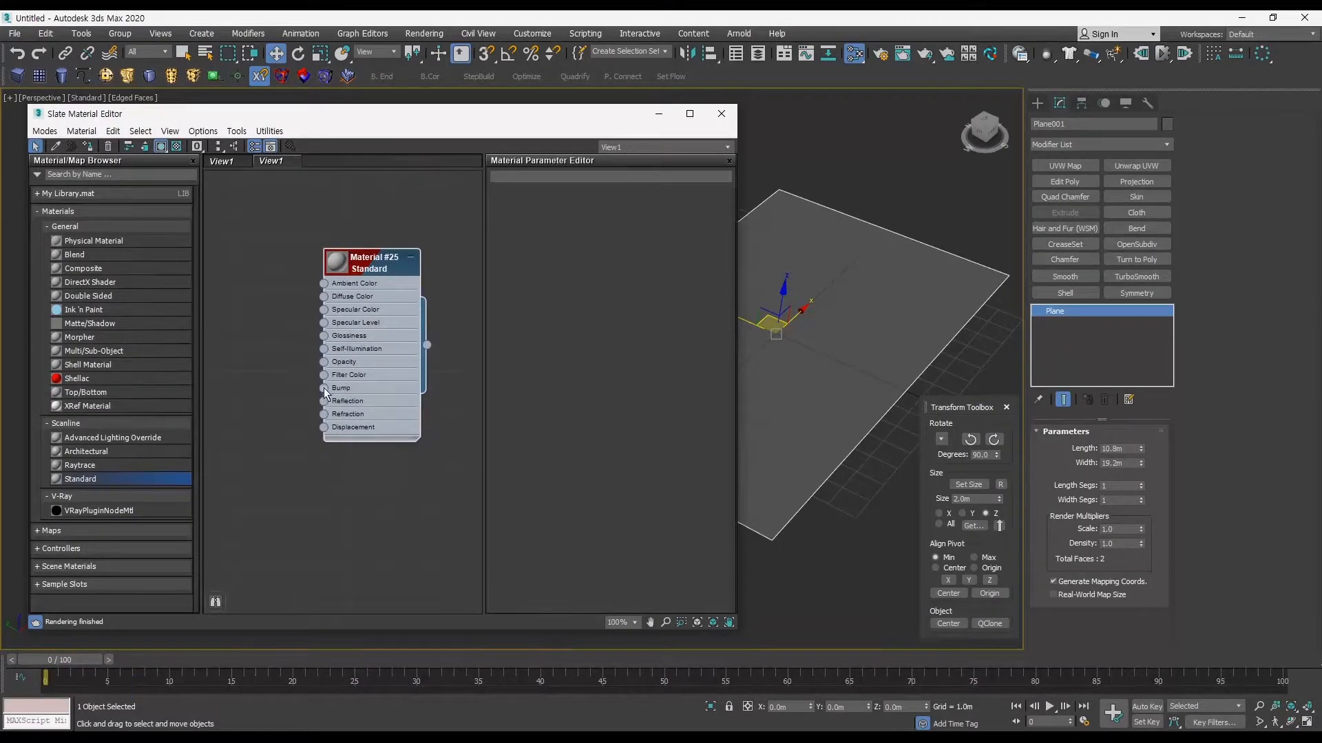
middle_drag(804, 337, 857, 321)
middle_drag(858, 321, 860, 316)
alt+middle_drag(860, 315, 866, 330)
alt+middle_drag(867, 330, 848, 358)
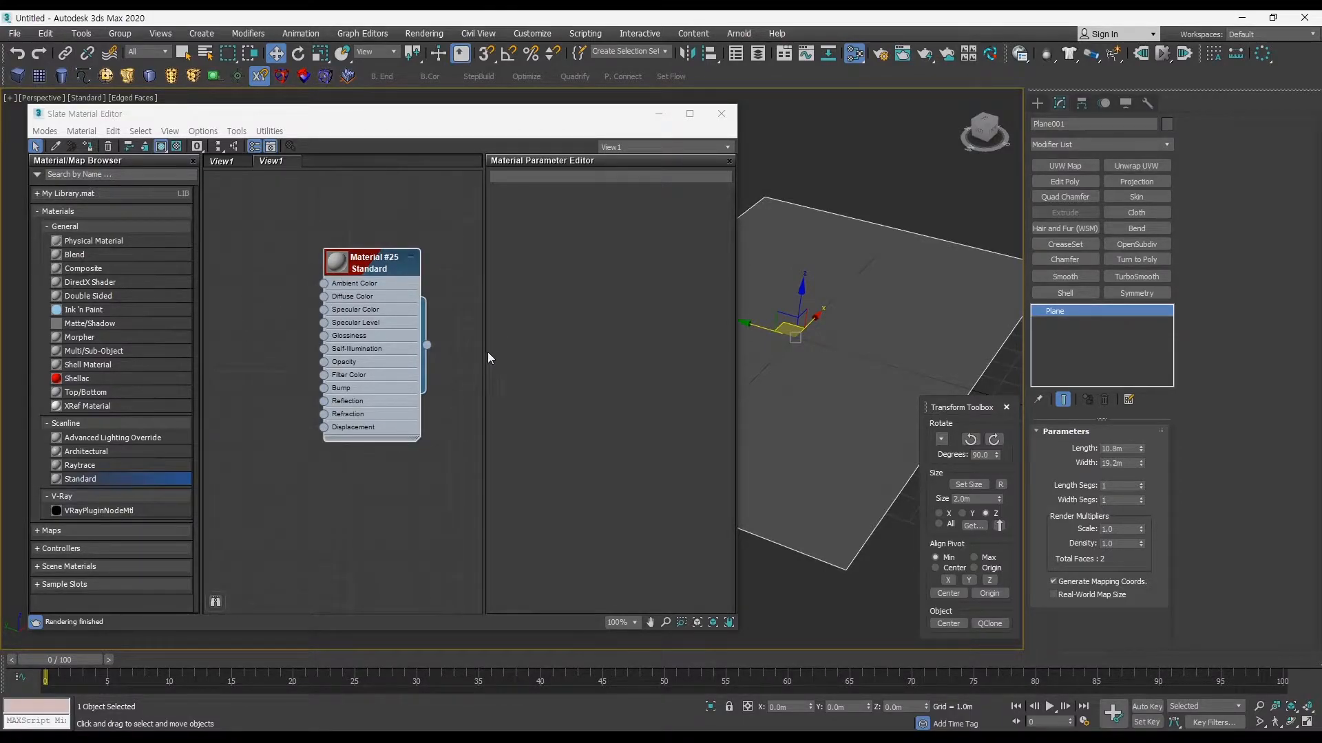
drag(421, 345, 459, 306)
click(460, 306)
click(158, 212)
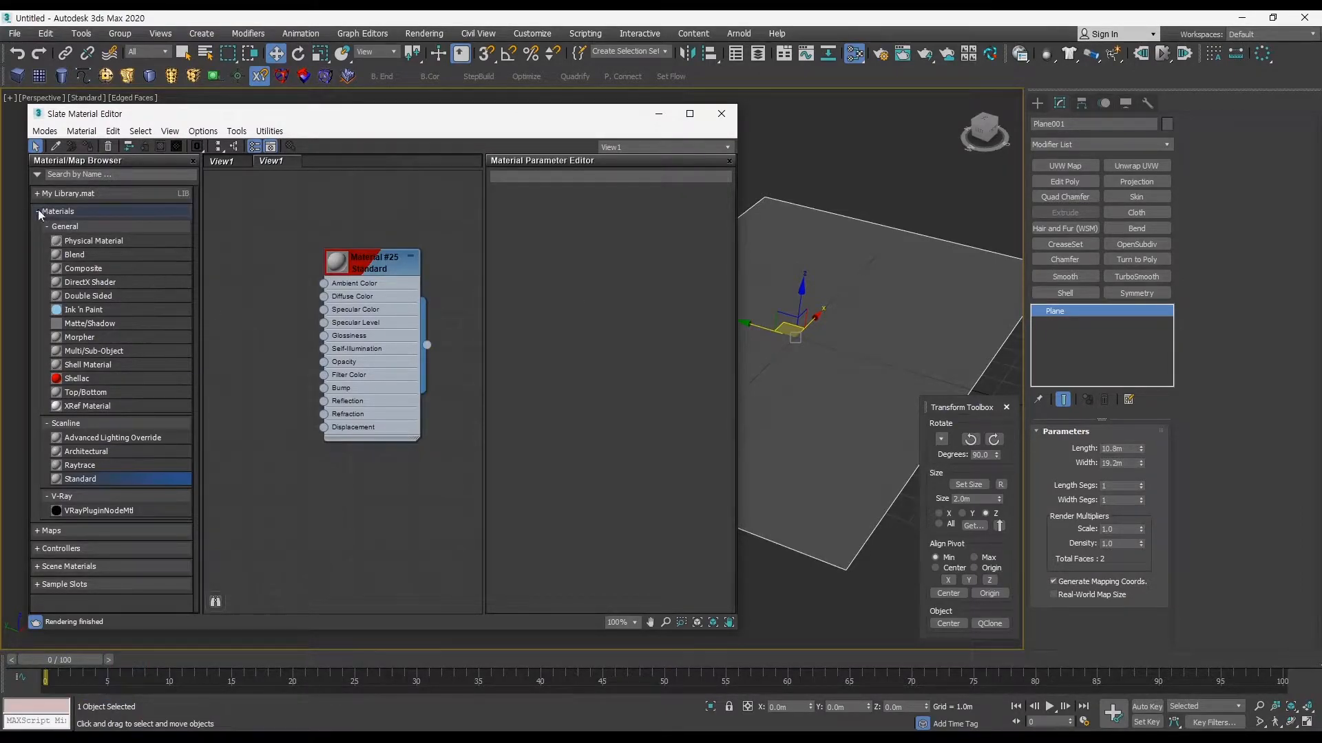
click(53, 226)
click(53, 213)
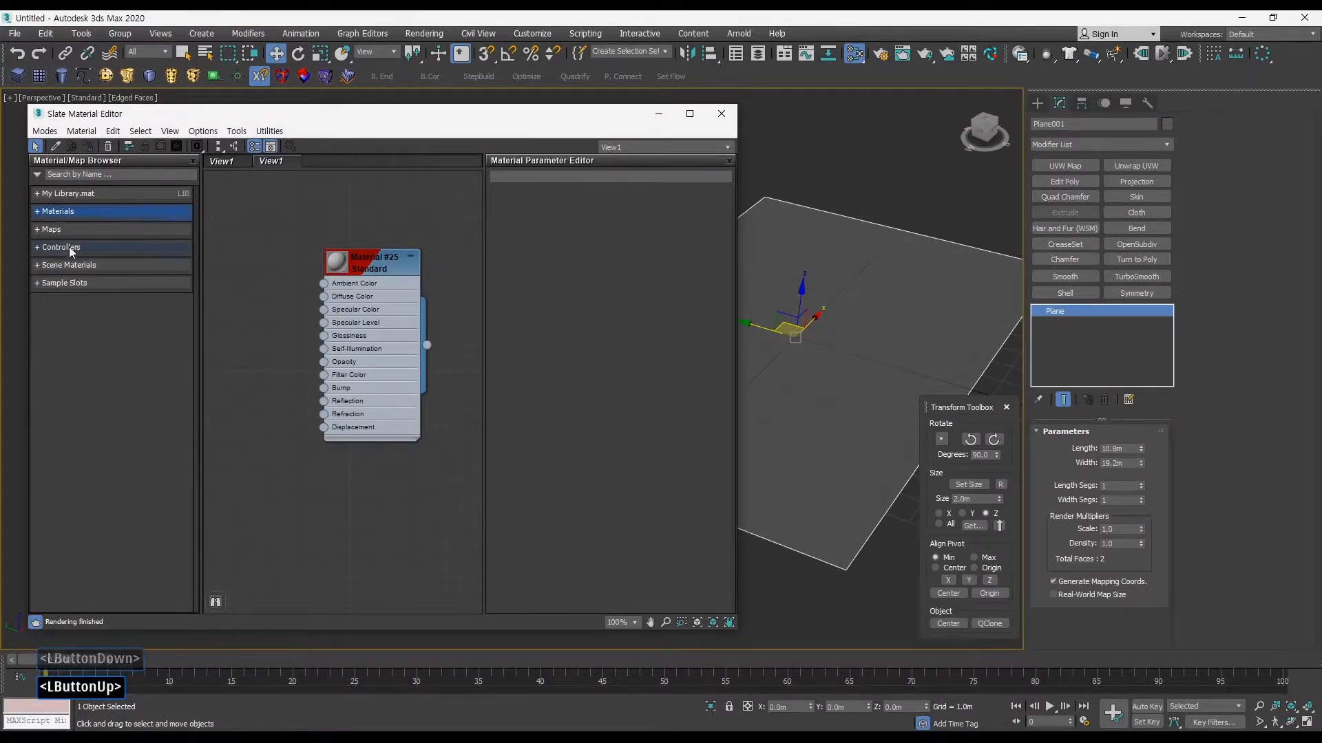
click(51, 214)
click(62, 226)
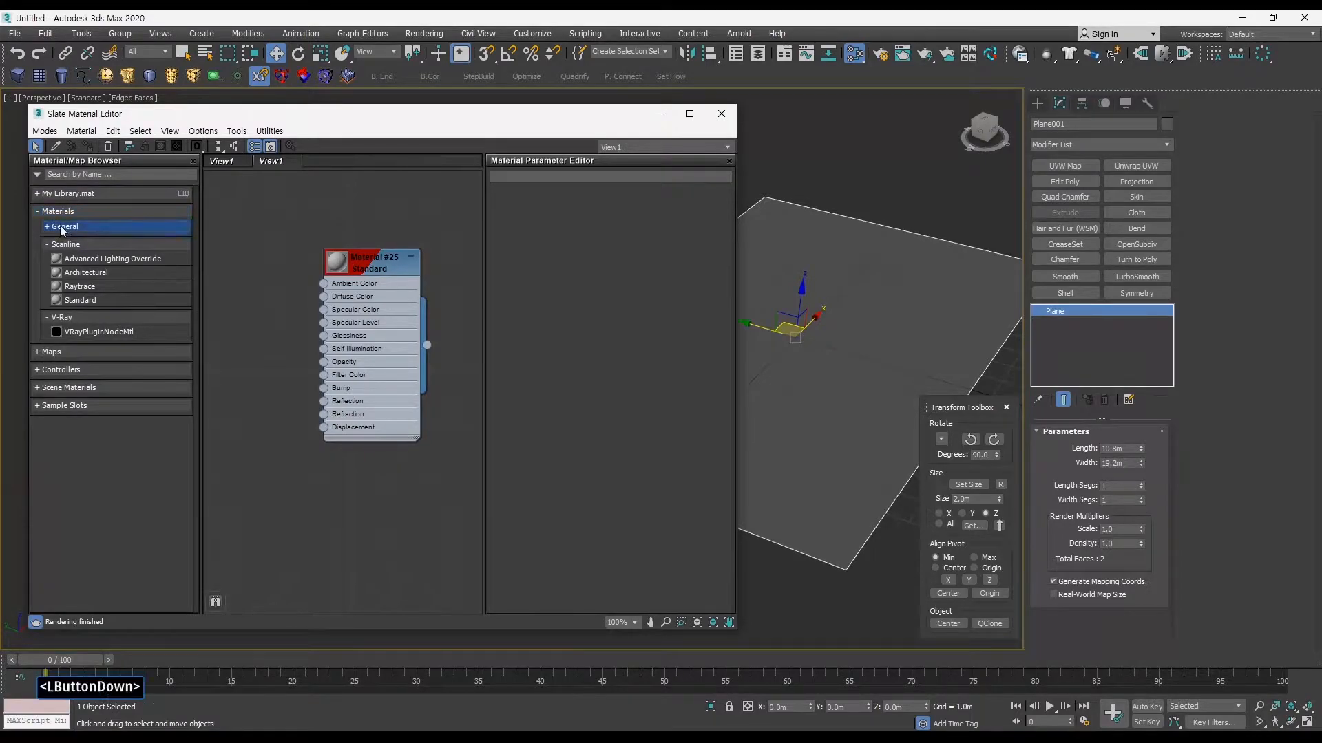
Step: Add another Standard material to the node view and delete the first one, keeping the new node in its place
drag(80, 484, 383, 526)
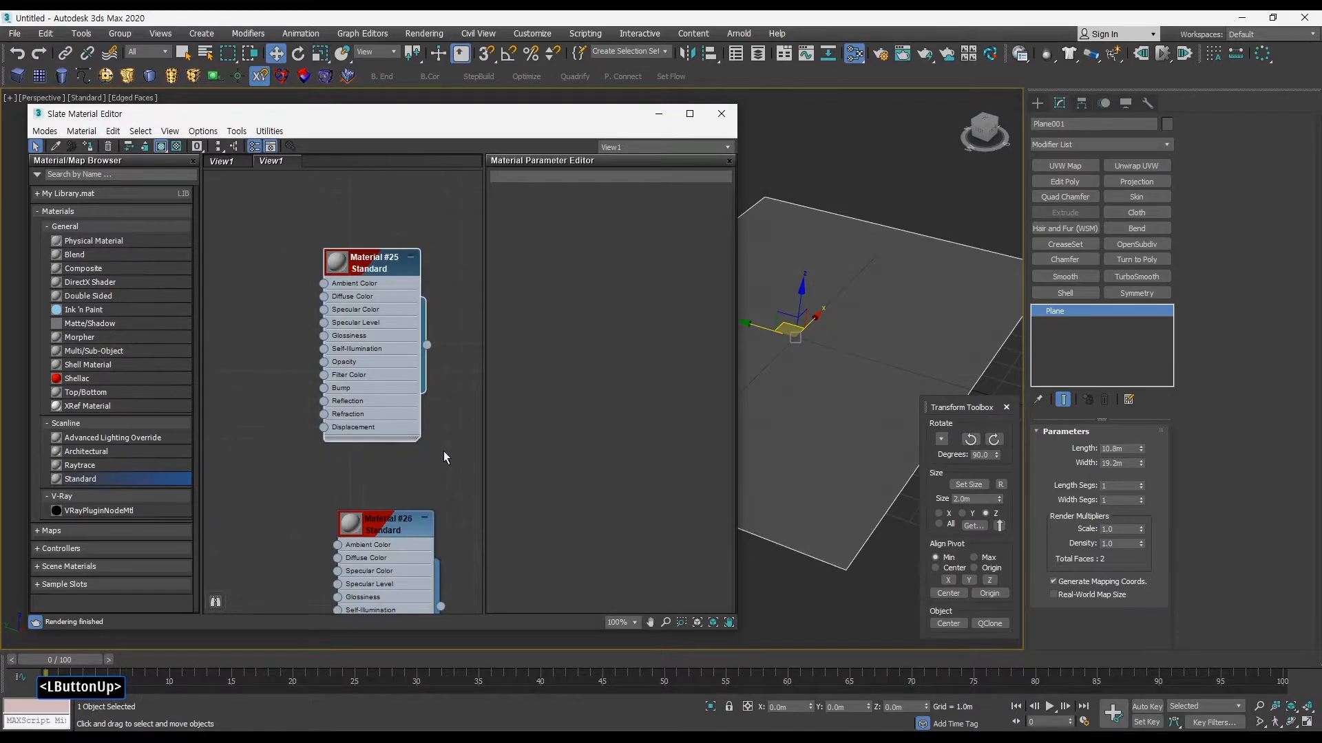
key(Delete)
drag(400, 532, 359, 257)
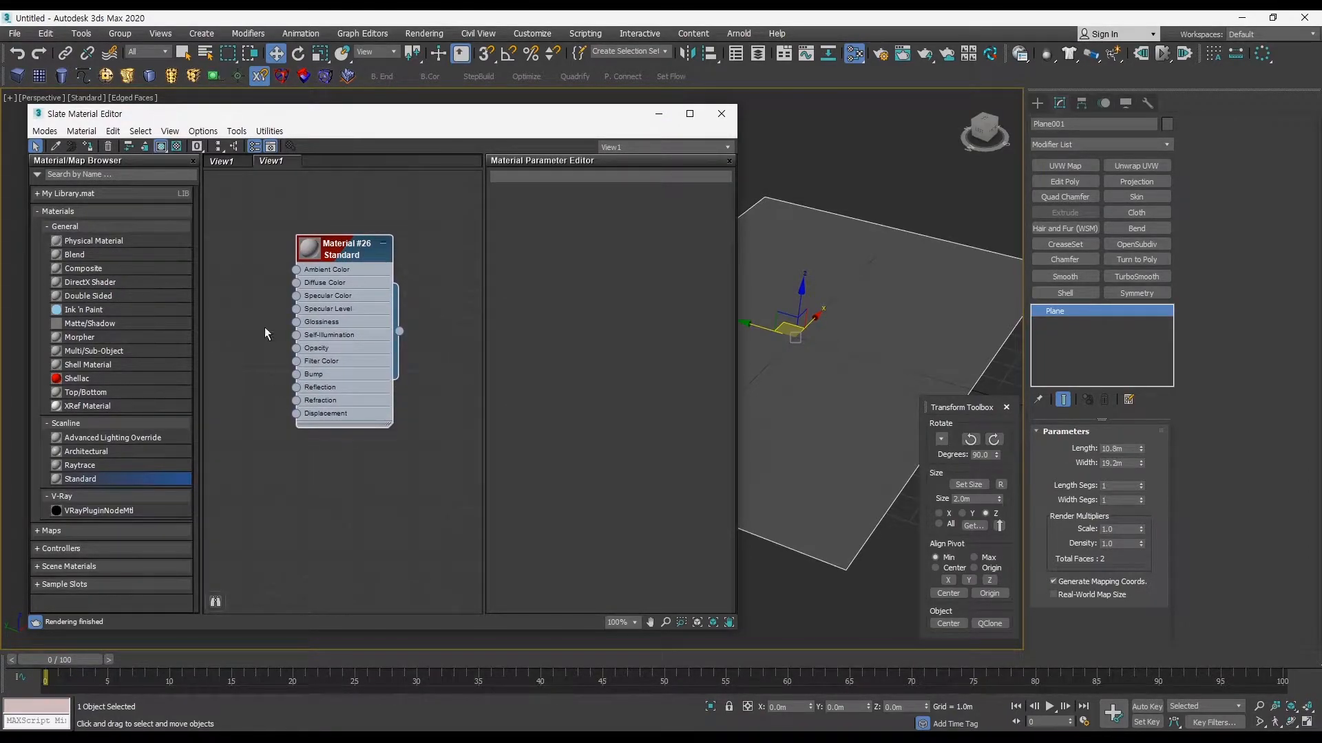
Step: Assign the Standard material to the plane by linking its output to the object
drag(427, 127, 411, 123)
middle_drag(784, 358, 737, 354)
drag(384, 328, 812, 341)
middle_drag(377, 356, 406, 378)
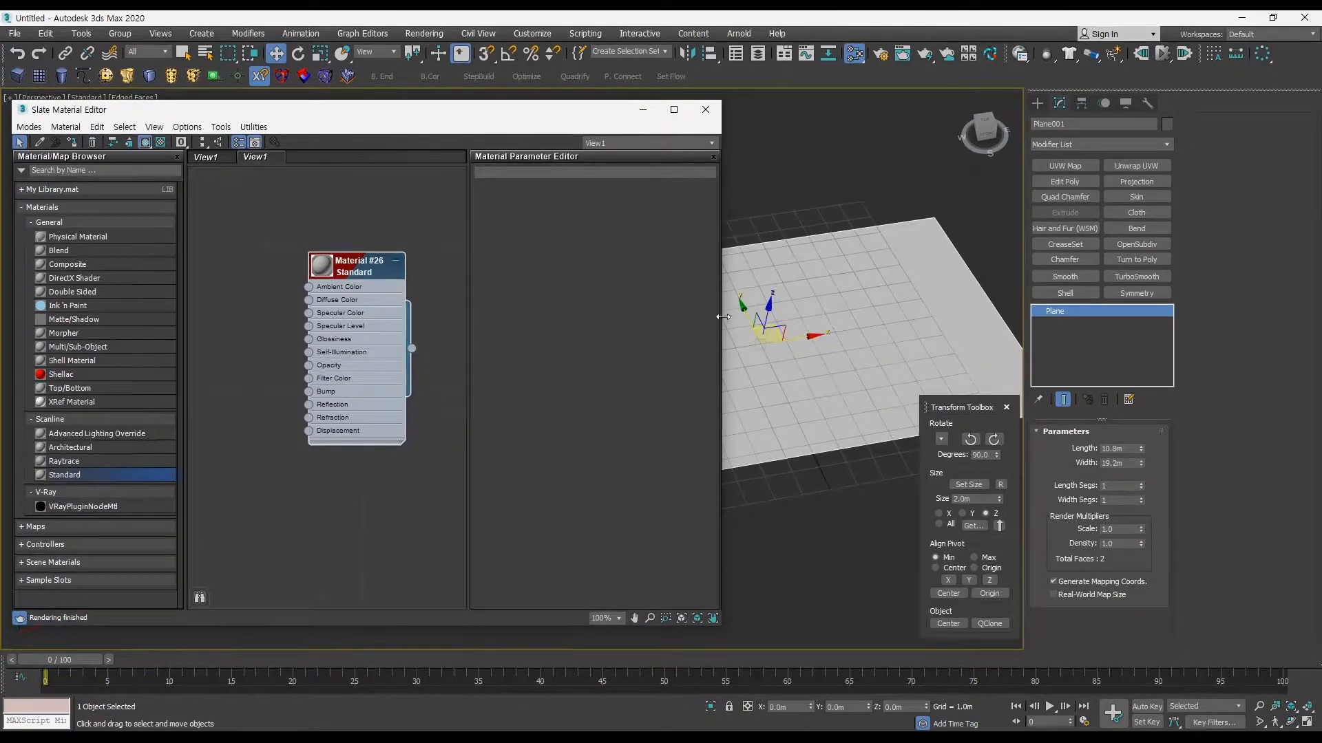
alt+middle_drag(861, 332, 884, 340)
key(F4)
Step: Open the material's parameters and add a Bitmap map to its Diffuse Color input
drag(353, 274, 365, 274)
double_click(366, 276)
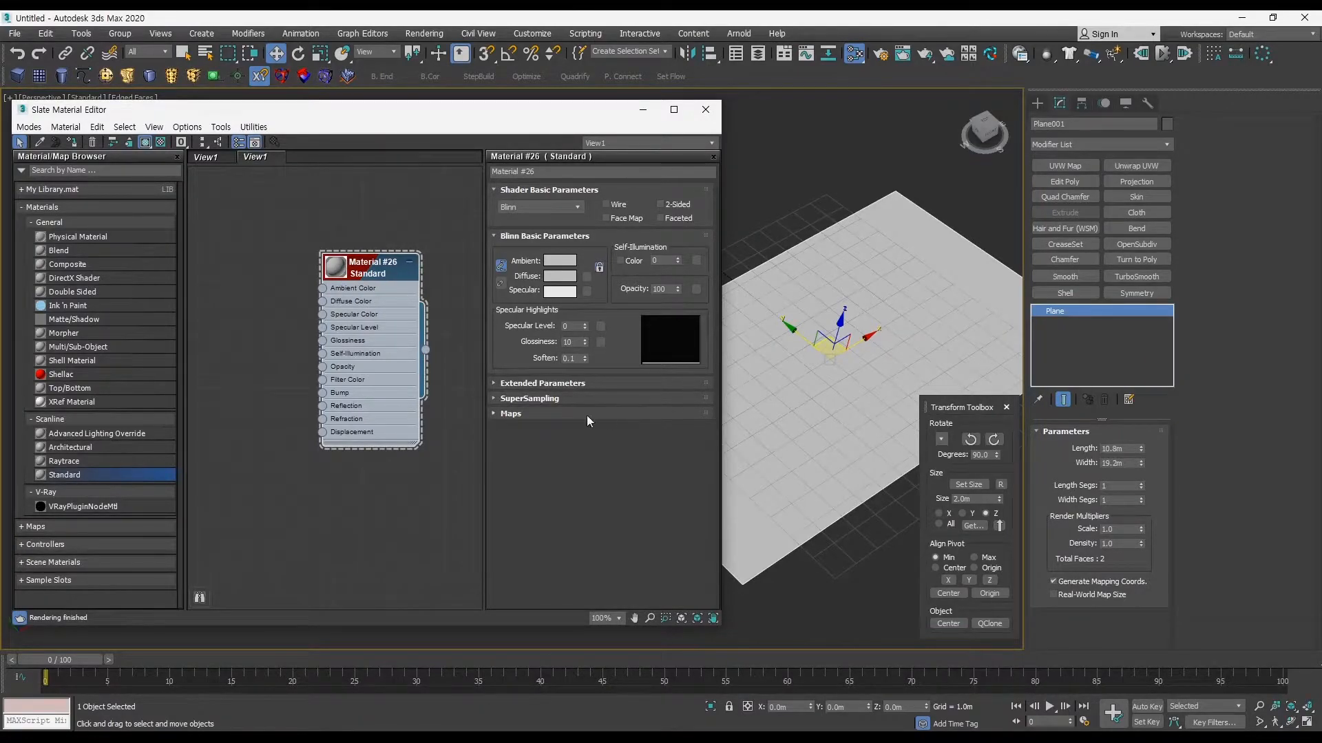
drag(323, 302, 273, 332)
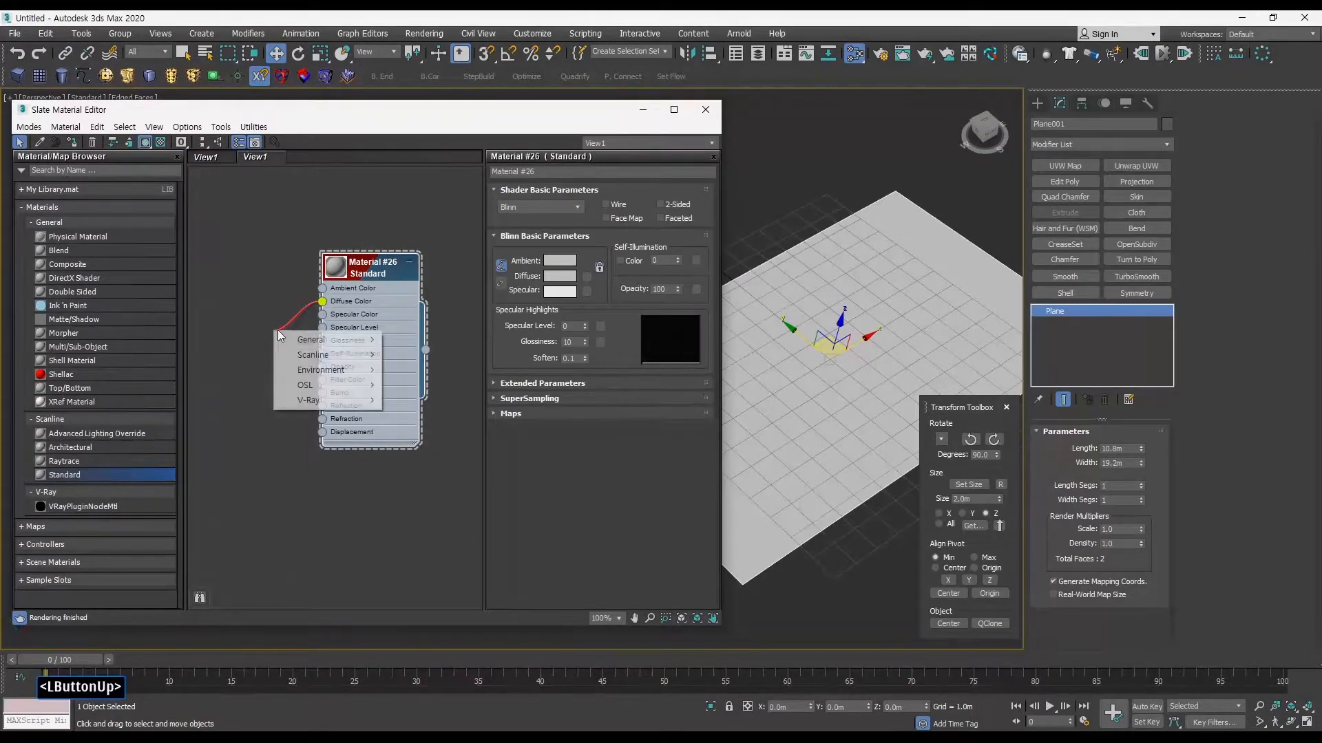
mouse_move(297, 343)
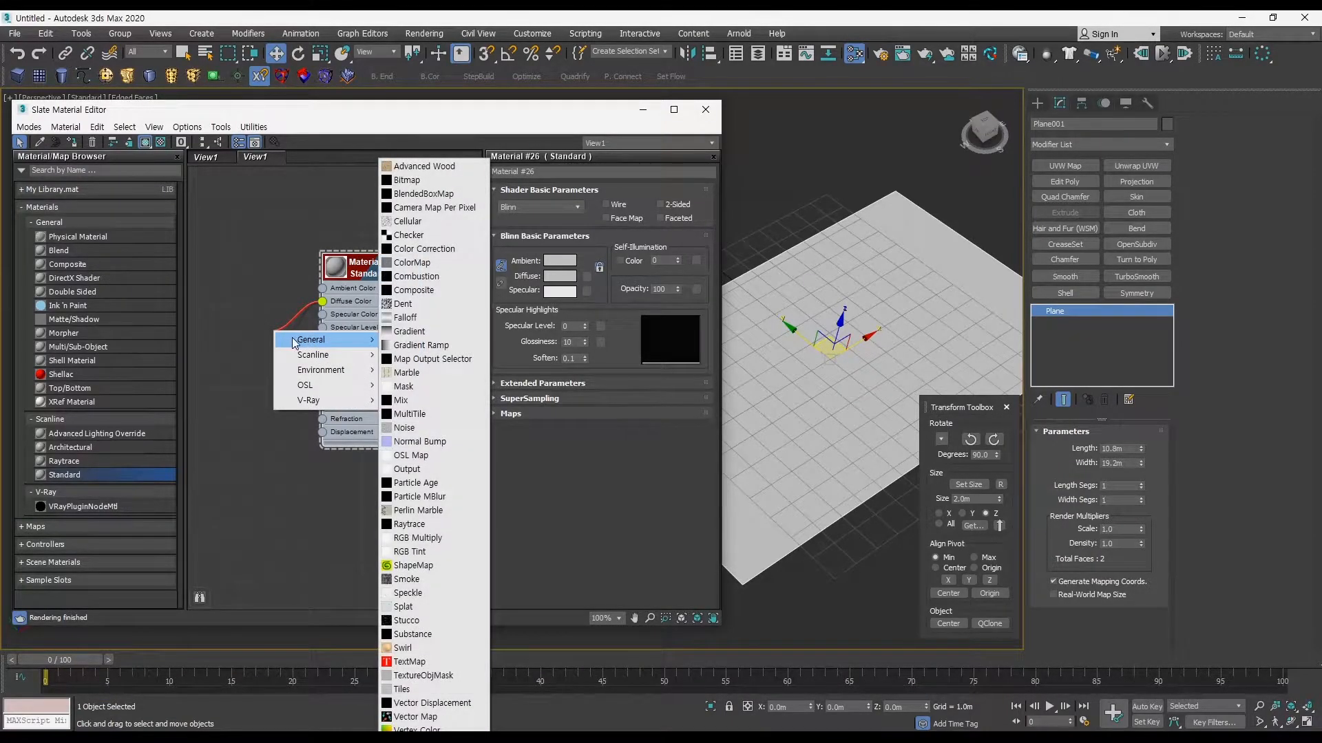
click(412, 180)
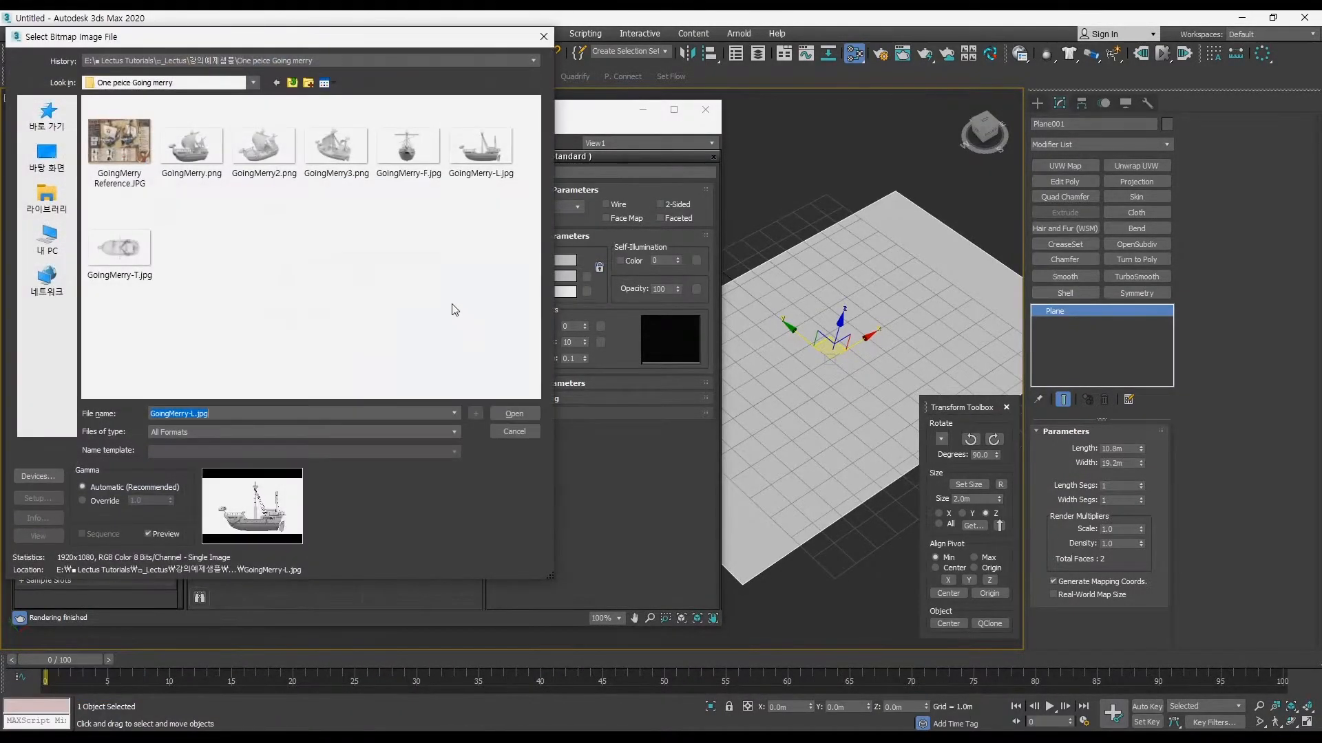
Step: Check the image information of GoingMerry-L.jpg in the One peice Going merry folder and load it as the diffuse bitmap
drag(316, 38, 337, 73)
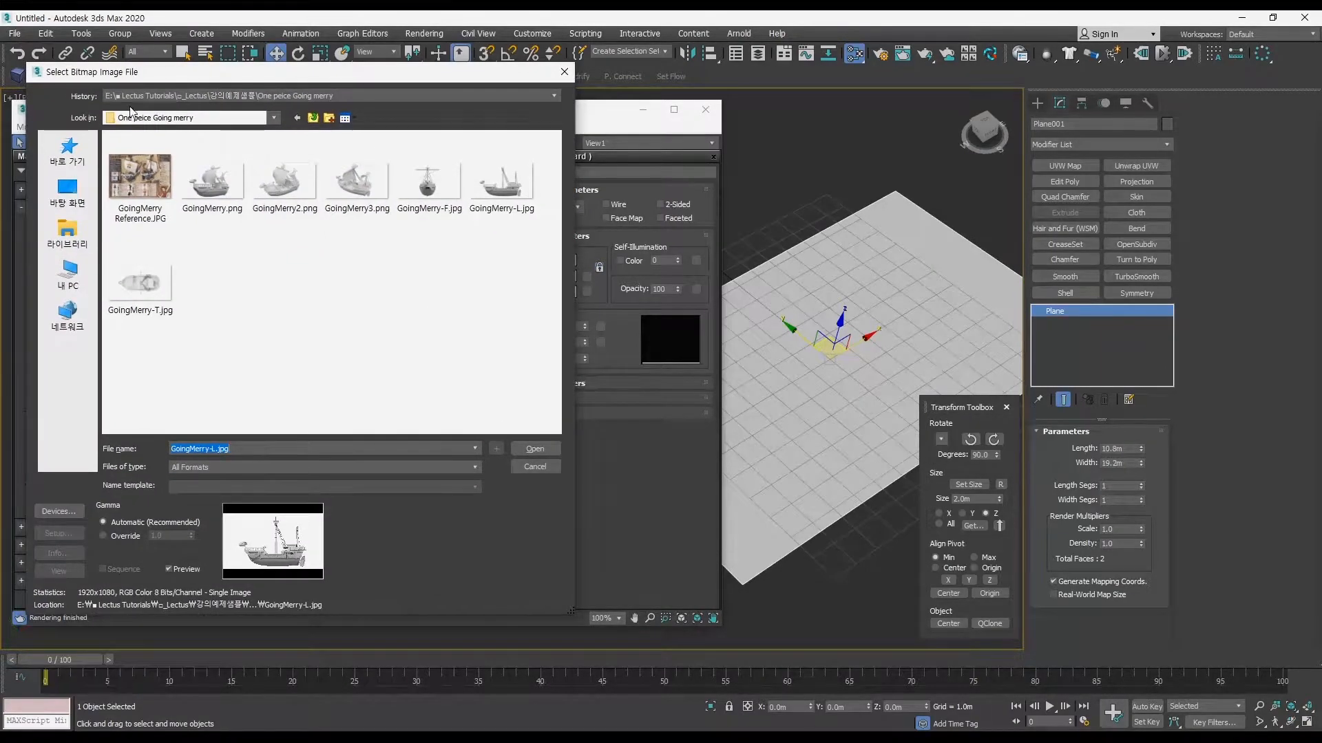
click(274, 119)
click(207, 298)
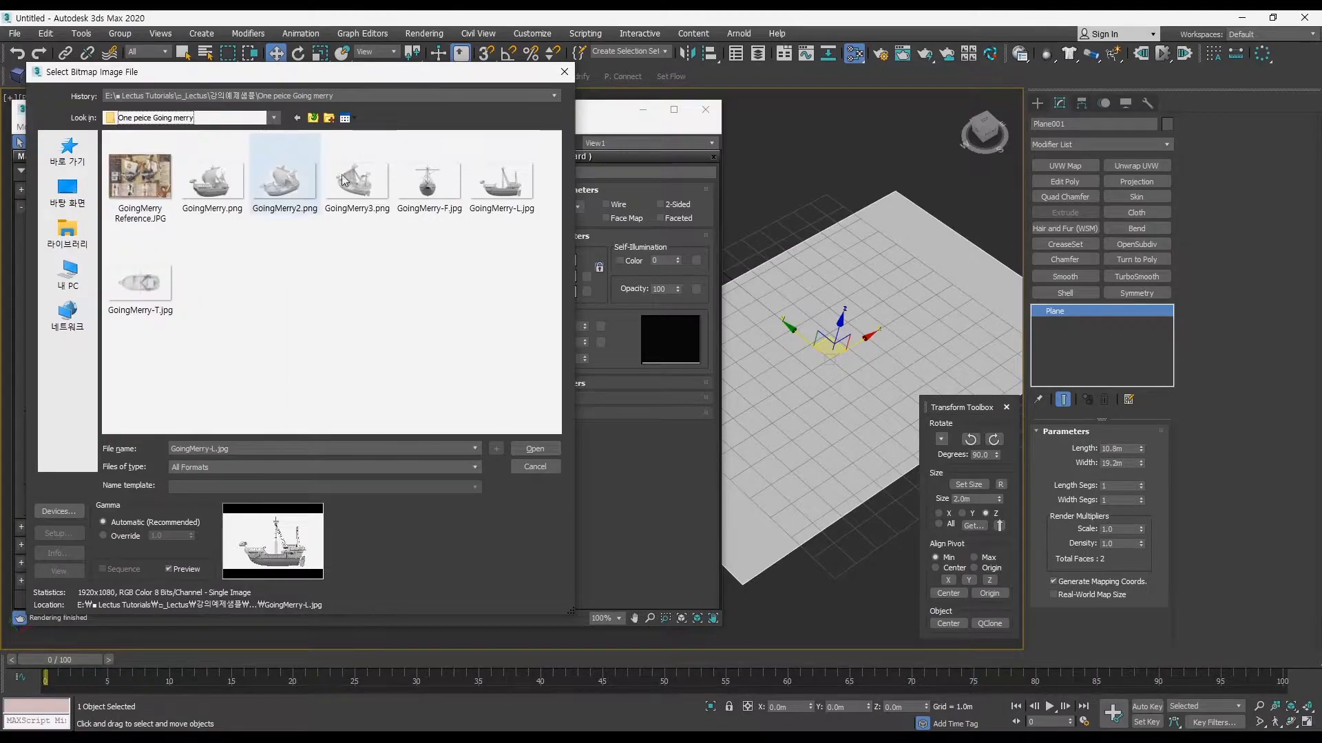
click(508, 186)
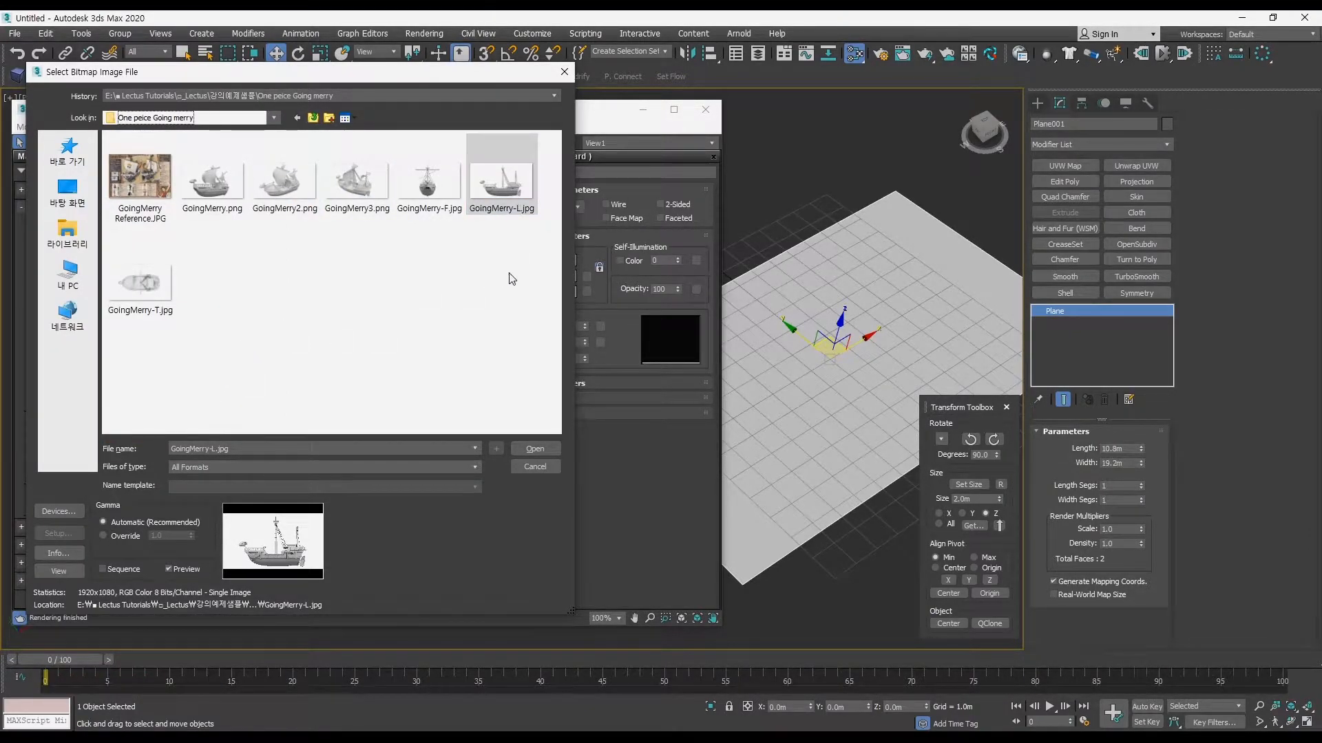
click(58, 553)
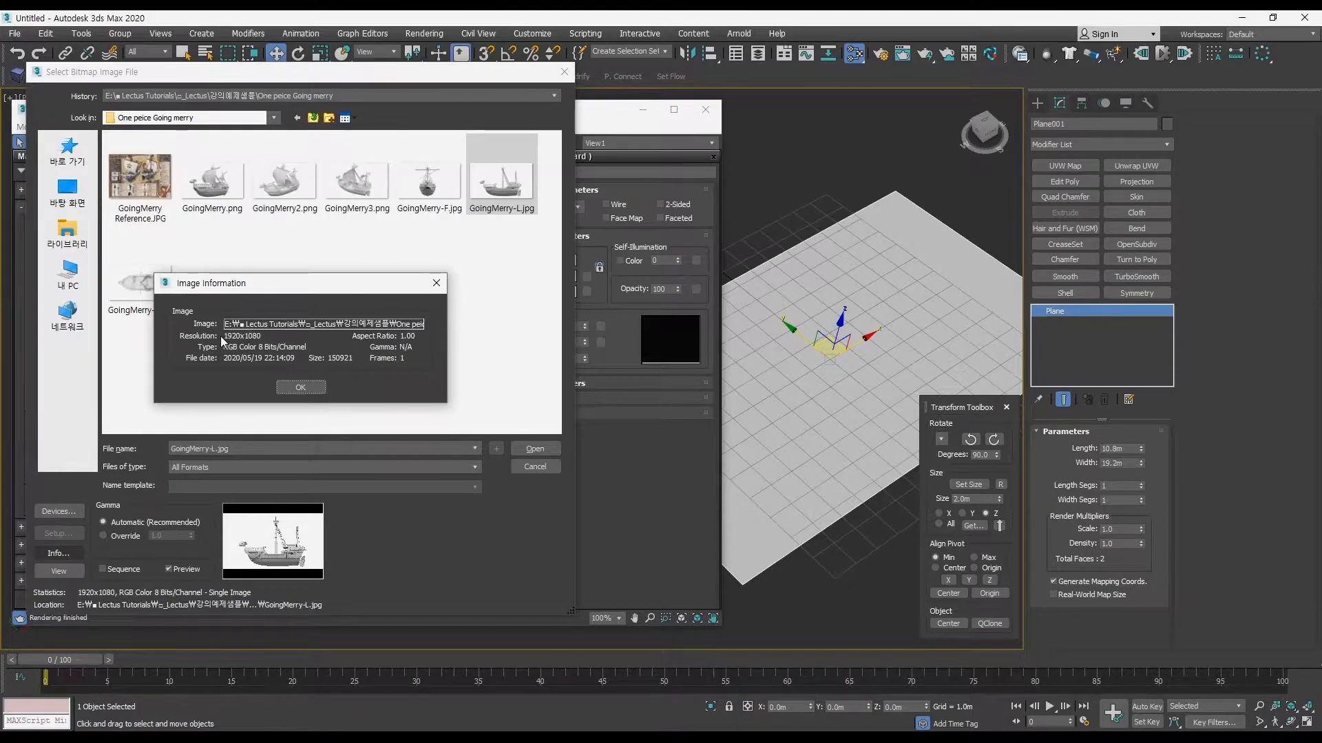
click(316, 383)
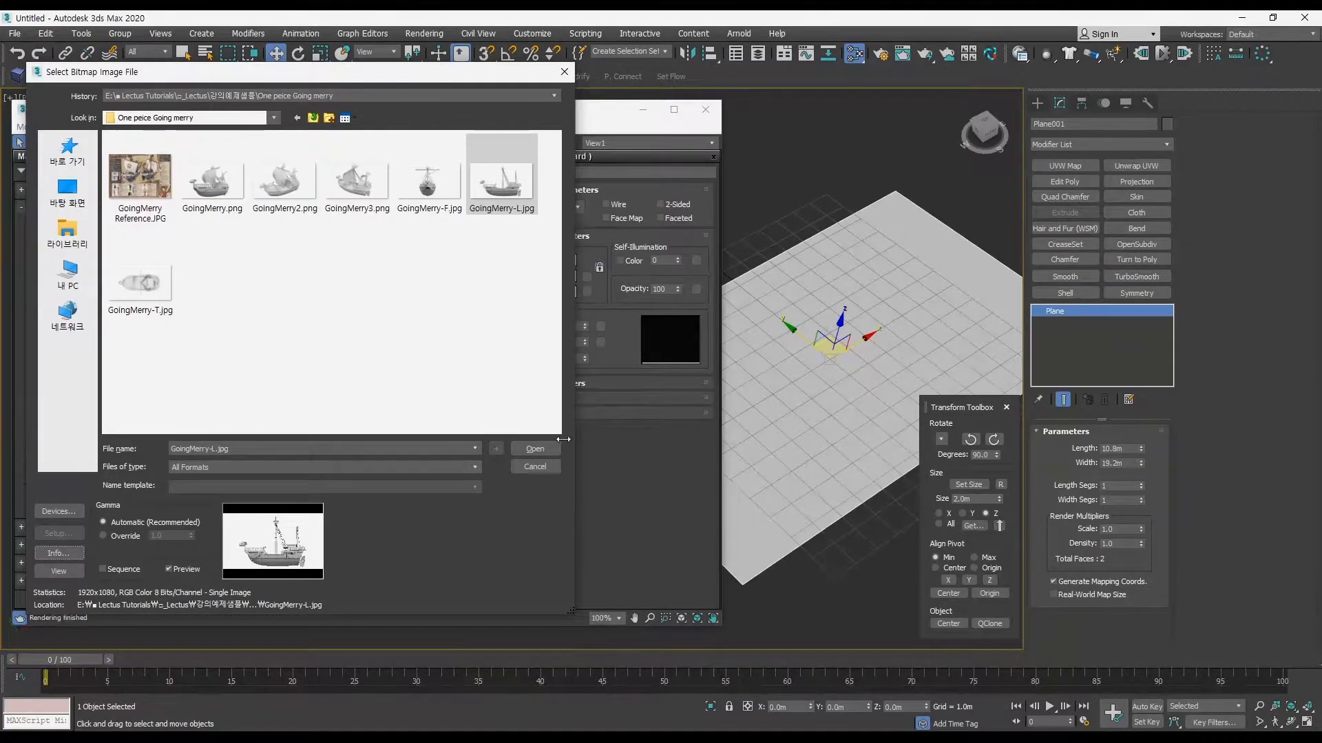
click(535, 448)
Step: Minimise the material editor and inspect the ship image on the plane, trying a width change and undoing it
middle_click(825, 357)
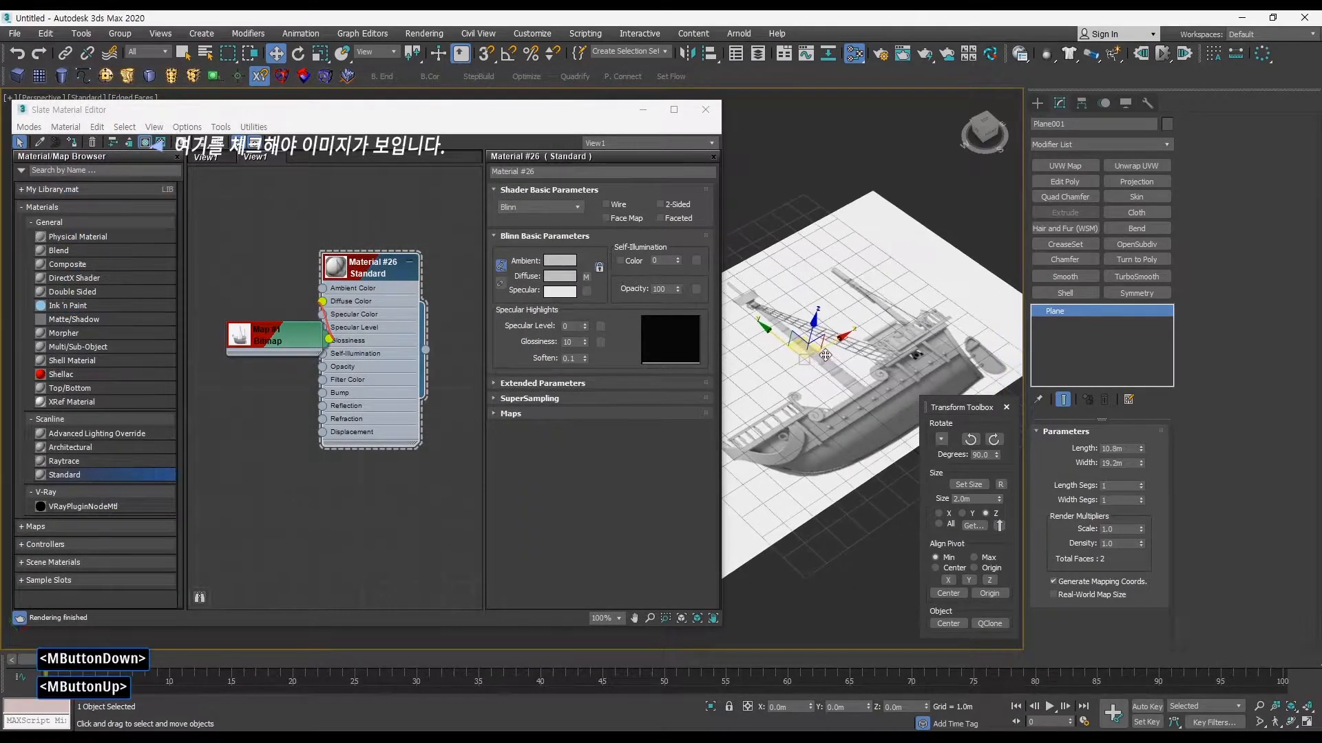
click(643, 110)
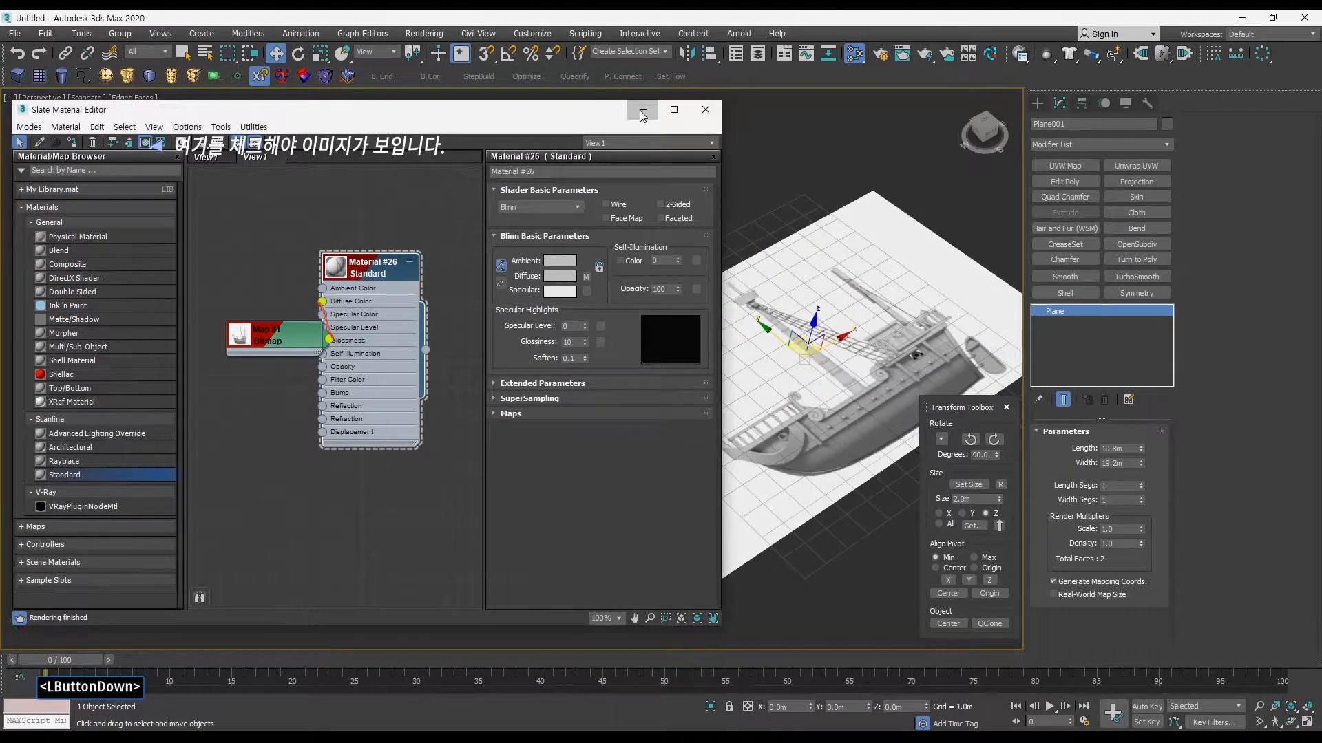
middle_drag(786, 369, 595, 373)
ctrl+alt+middle_drag(696, 390, 666, 365)
alt+middle_drag(666, 365, 635, 358)
mouse_move(1141, 463)
mouse_down()
mouse_move(1146, 385)
mouse_move(1151, 510)
mouse_move(1157, 400)
mouse_move(1143, 472)
mouse_up()
key(ctrl+z)
ctrl+alt+middle_drag(742, 463, 710, 454)
Step: Restore the material editor and review the texture resolution and antialiasing settings in Viewport Configuration
click(26, 723)
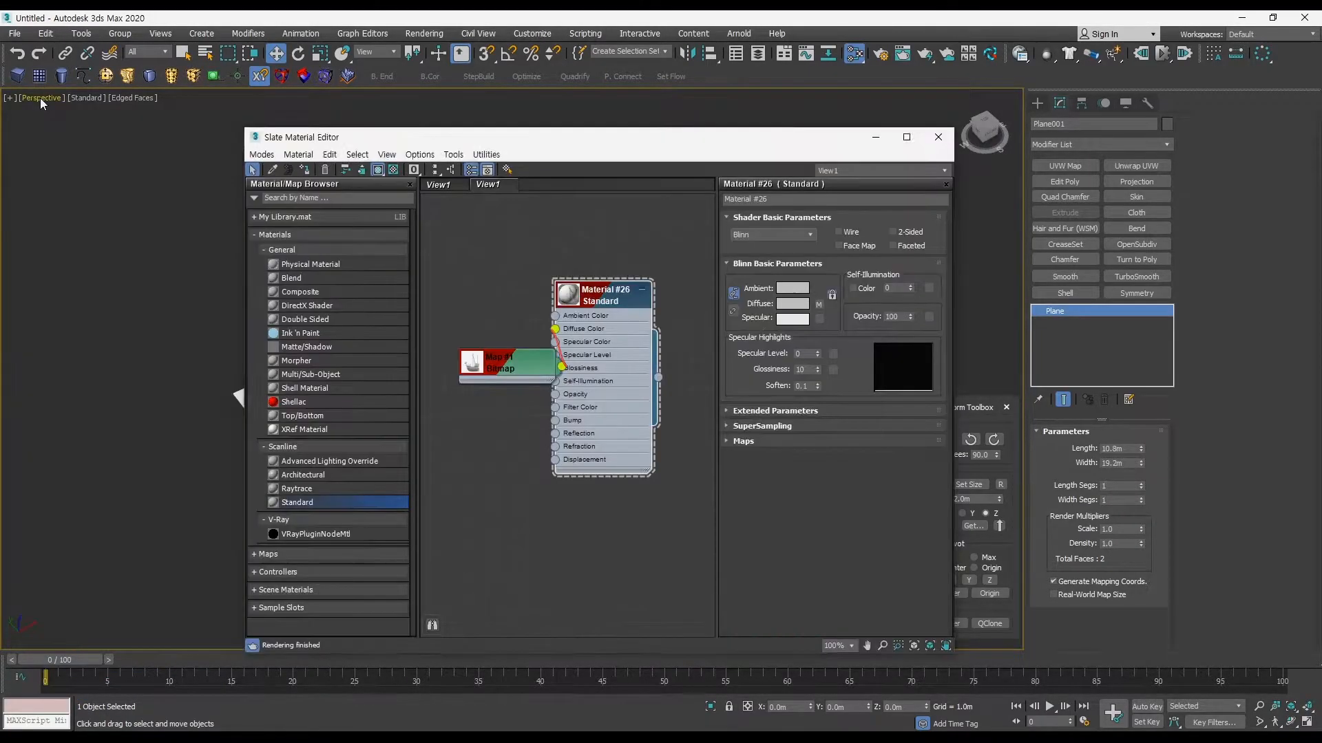
click(38, 102)
click(11, 99)
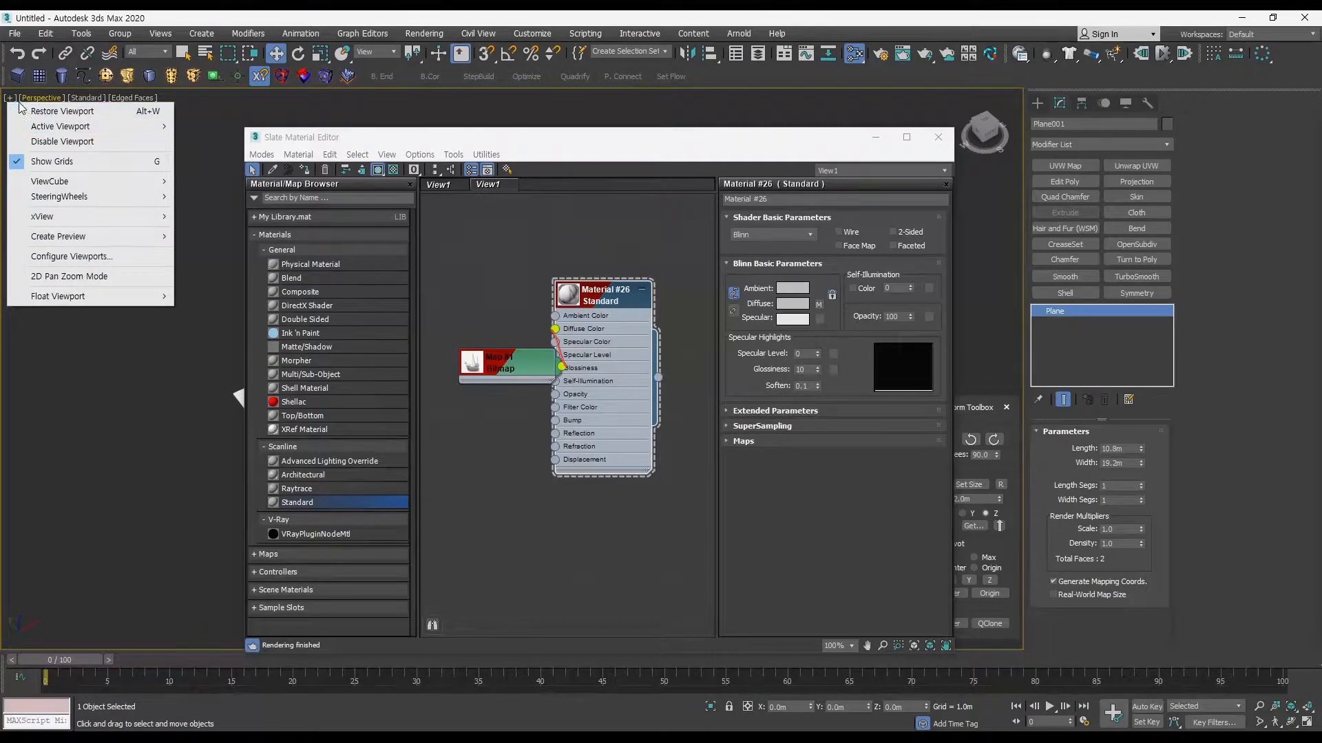
click(71, 256)
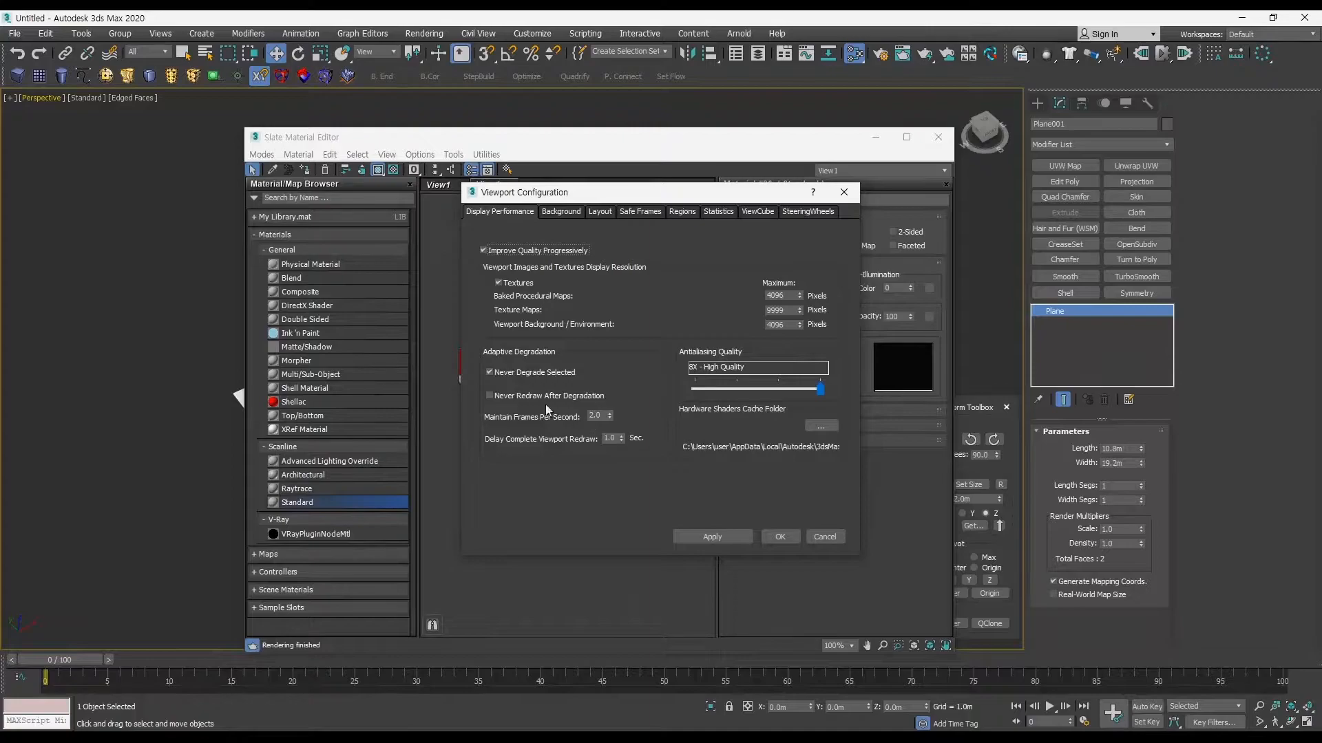
click(780, 537)
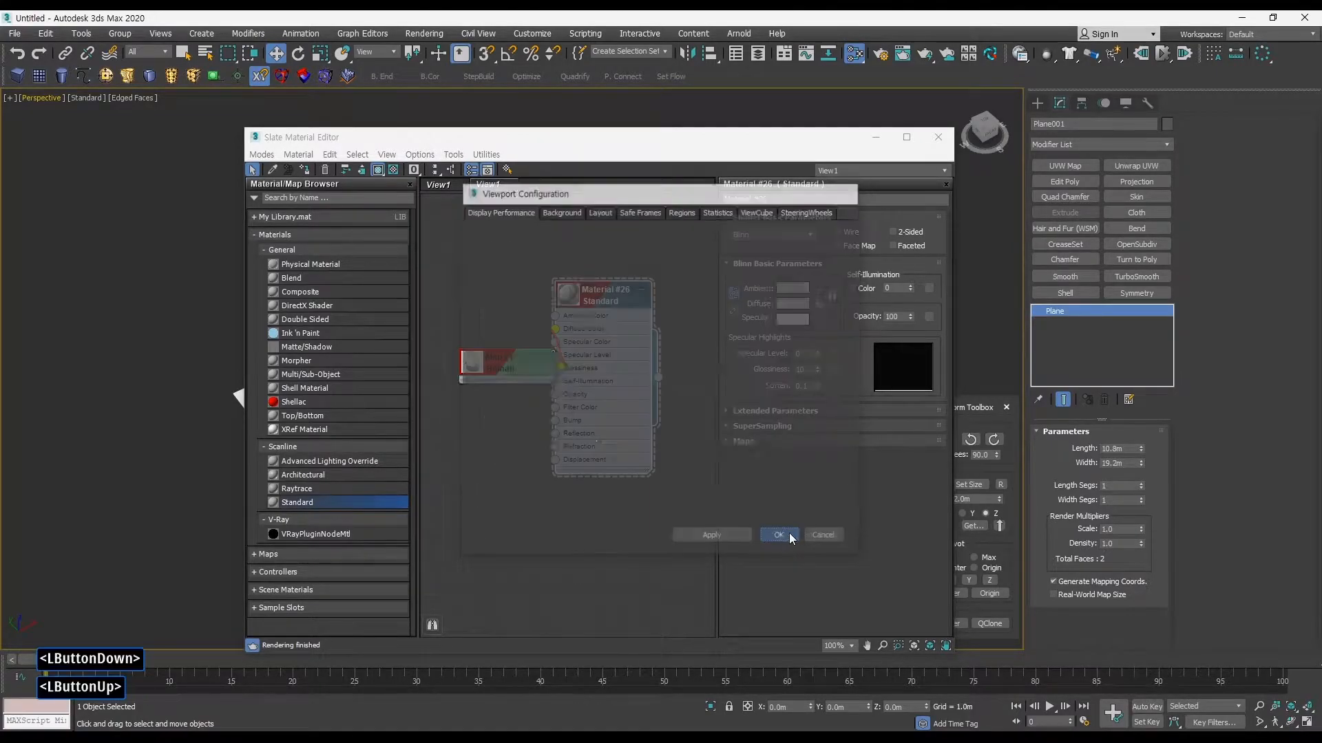
Step: Move the material editor aside and examine the sharpness of the ship image on the plane up close
drag(787, 146, 513, 344)
middle_drag(585, 296, 612, 296)
alt+middle_drag(620, 365, 820, 313)
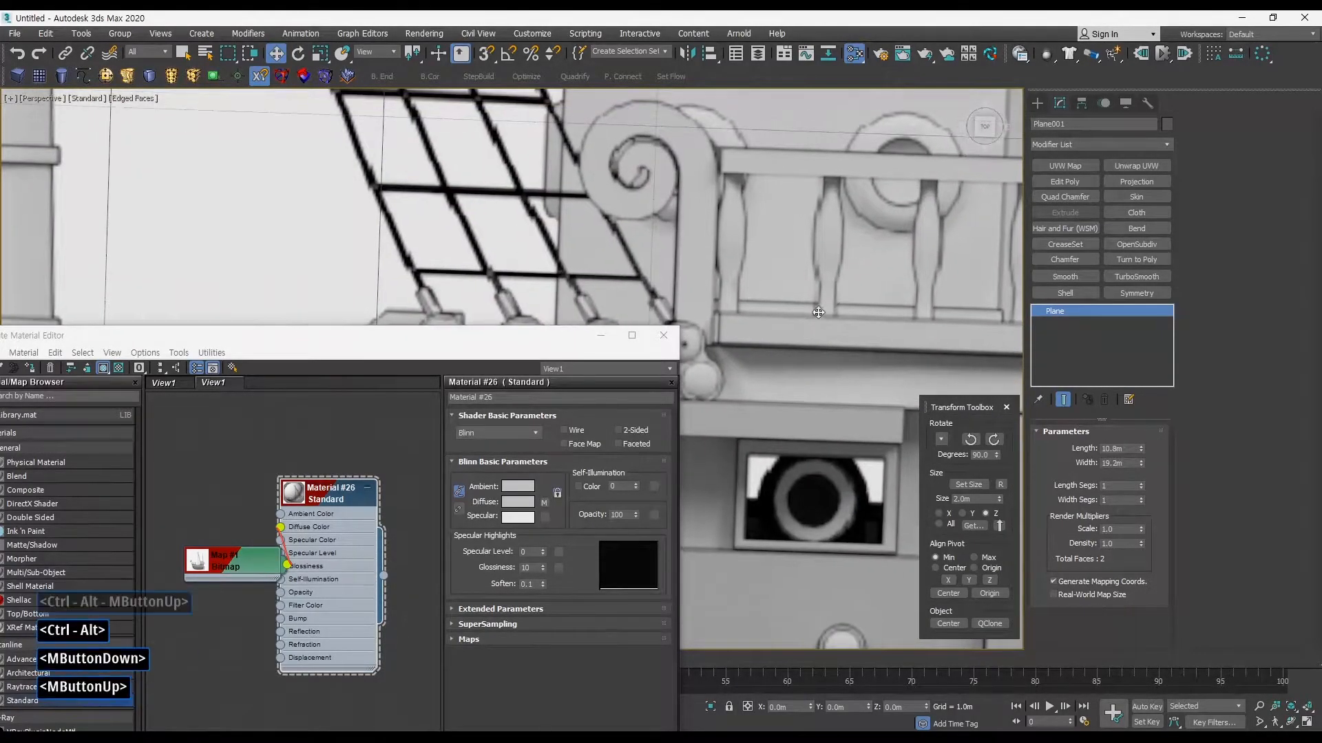
mouse_move(728, 170)
middle_down()
mouse_move(699, 226)
mouse_move(745, 324)
middle_up()
mouse_move(737, 272)
ctrl+alt+middle_down()
mouse_move(744, 337)
mouse_move(850, 285)
ctrl+alt+middle_up()
drag(533, 336, 531, 218)
alt+middle_drag(772, 315, 701, 379)
ctrl+alt+middle_drag(785, 372, 772, 396)
alt+middle_drag(758, 342, 682, 276)
drag(498, 222, 578, 163)
Step: Select the ship material with its connected bitmap and make two copies of the pair below the original
drag(324, 380, 296, 337)
ctrl+alt+middle_drag(332, 375, 334, 392)
drag(259, 289, 435, 387)
middle_drag(429, 384, 437, 308)
ctrl+alt+middle_drag(428, 329, 426, 344)
shift+drag(400, 278, 398, 502)
mouse_move(379, 420)
middle_down()
mouse_move(378, 335)
mouse_move(277, 336)
middle_up()
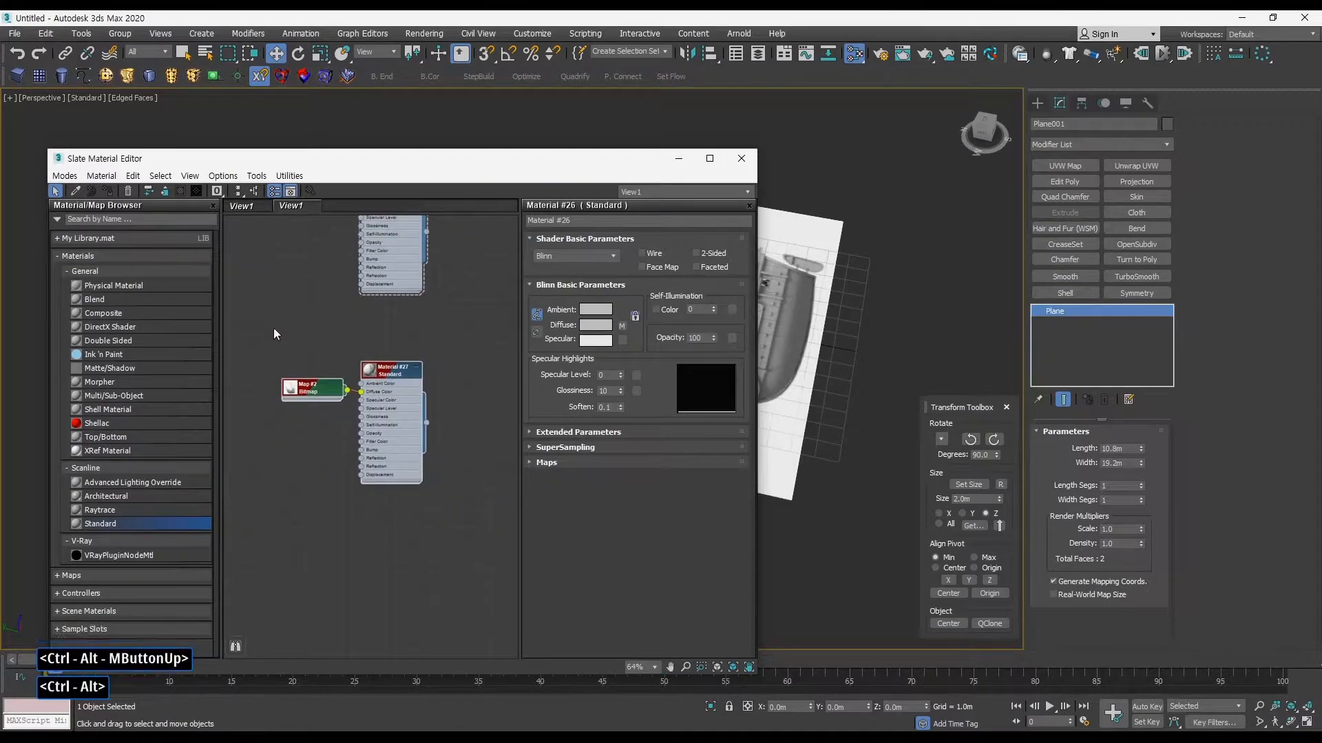
shift+drag(419, 386, 419, 562)
Step: Replace the image in the first copied bitmap, Map #2, with GoingMerry-F.jpg
double_click(320, 394)
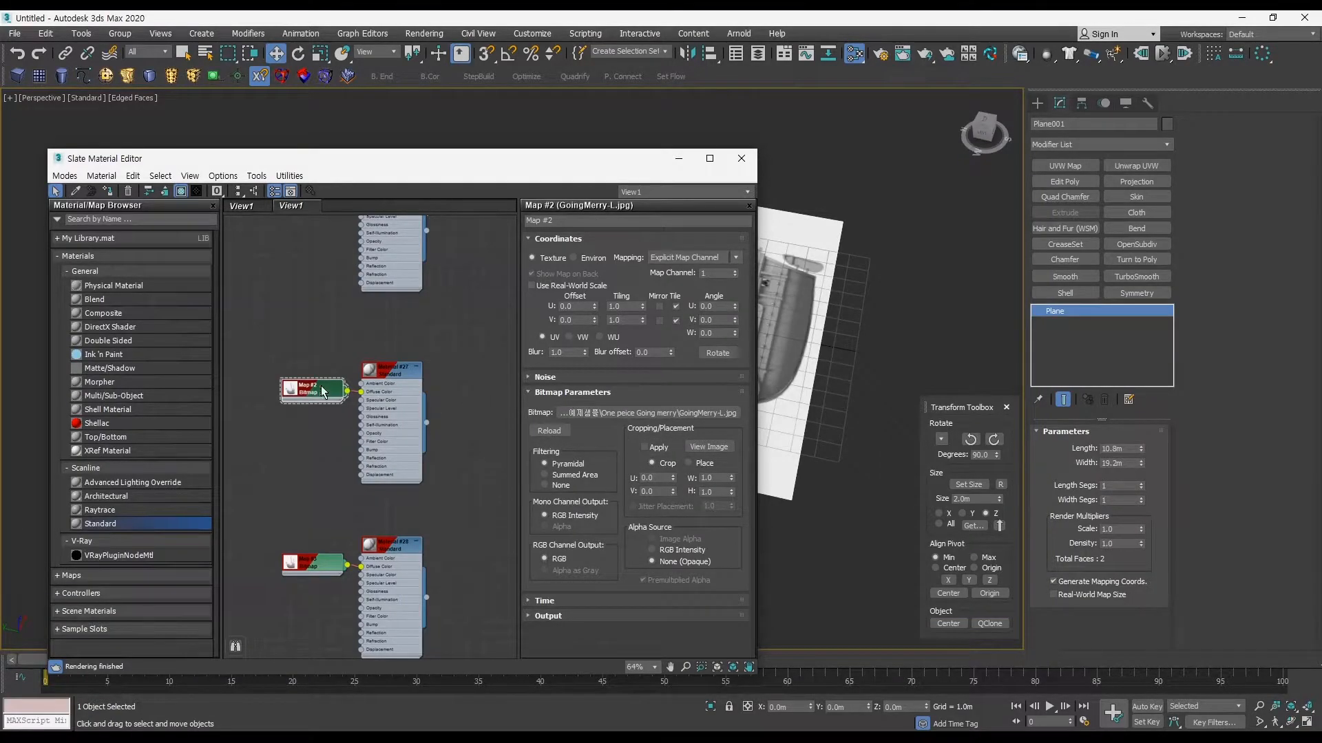
click(647, 412)
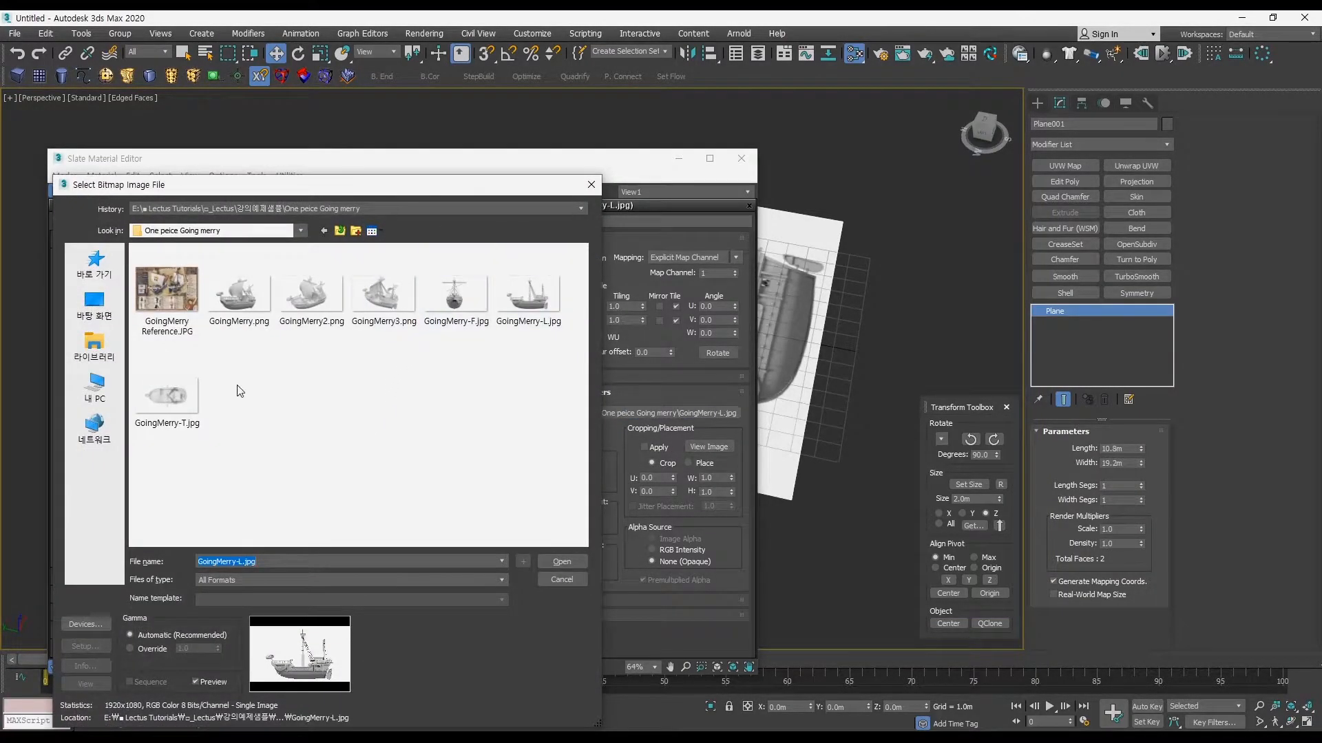
click(481, 300)
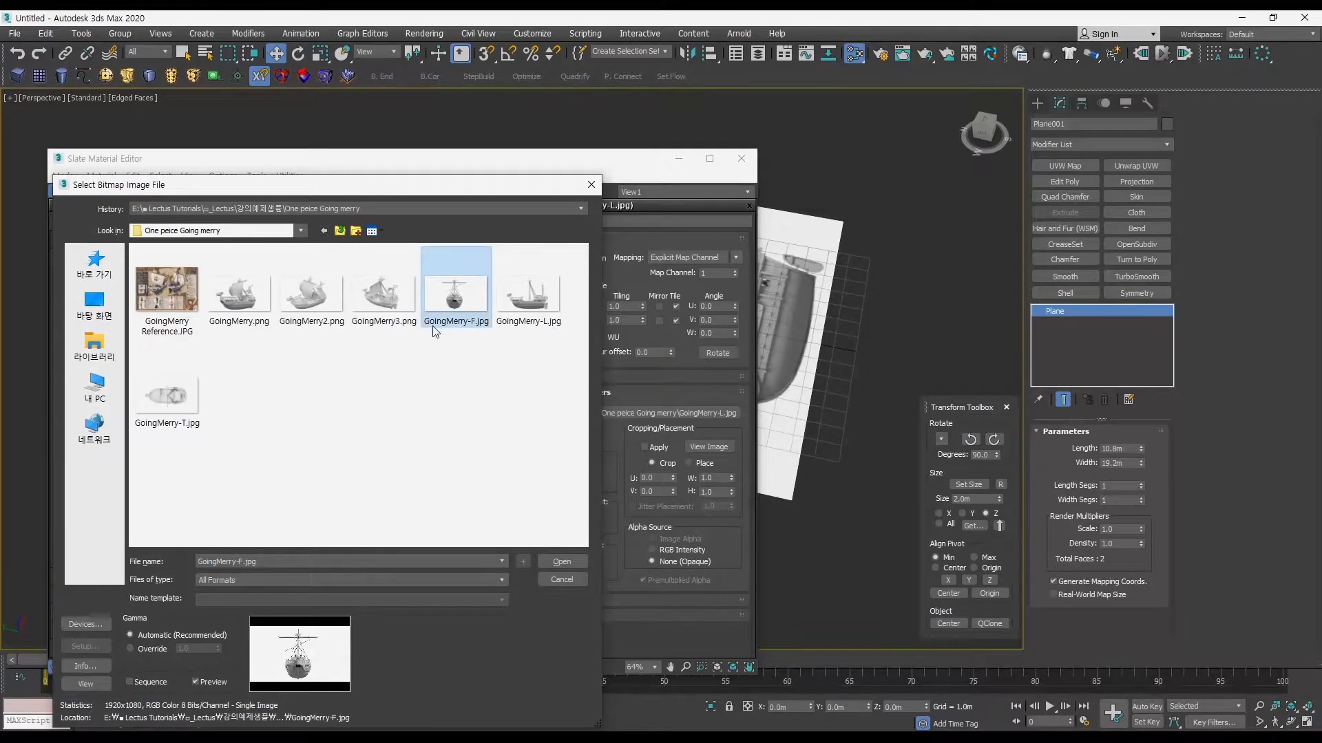
click(559, 561)
Step: Space the two copied bitmap nodes away from their materials and load GoingMerry-T.jpg into Map #3
middle_drag(461, 514, 408, 369)
drag(348, 270, 294, 270)
drag(323, 448, 288, 449)
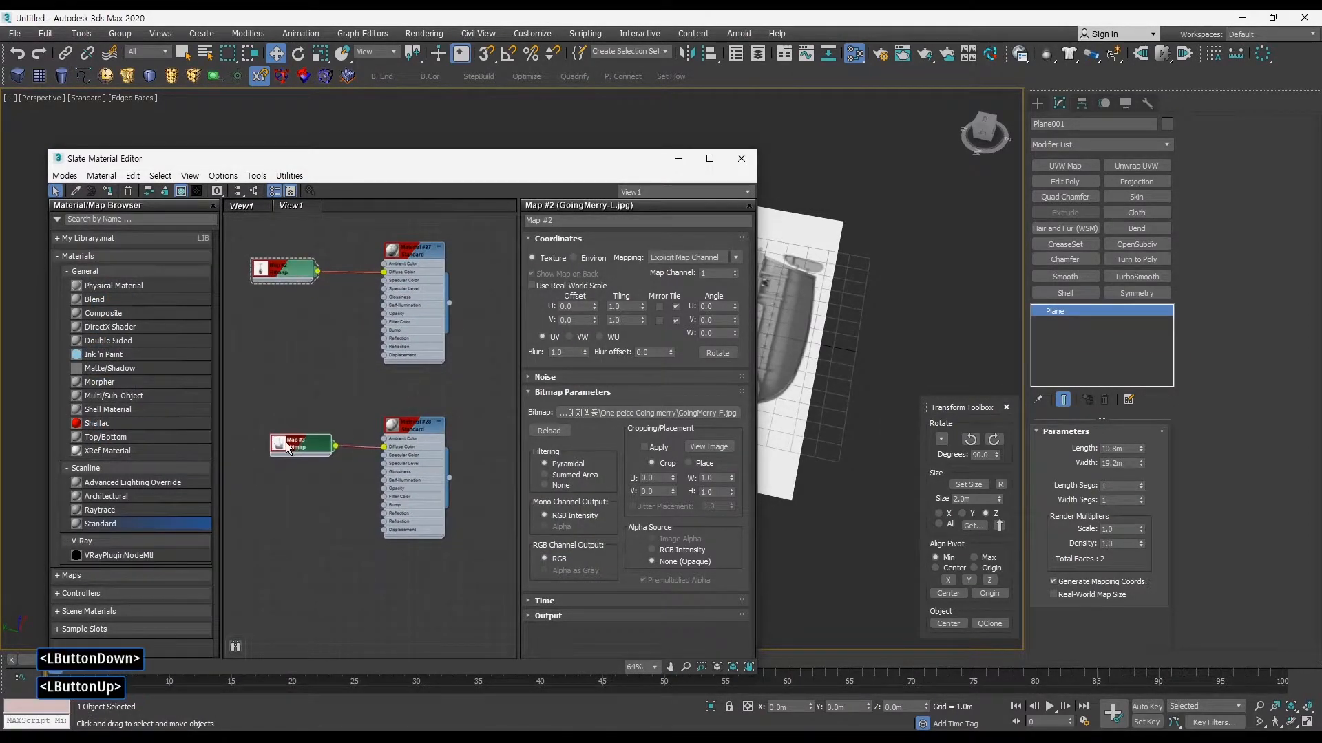
click(676, 412)
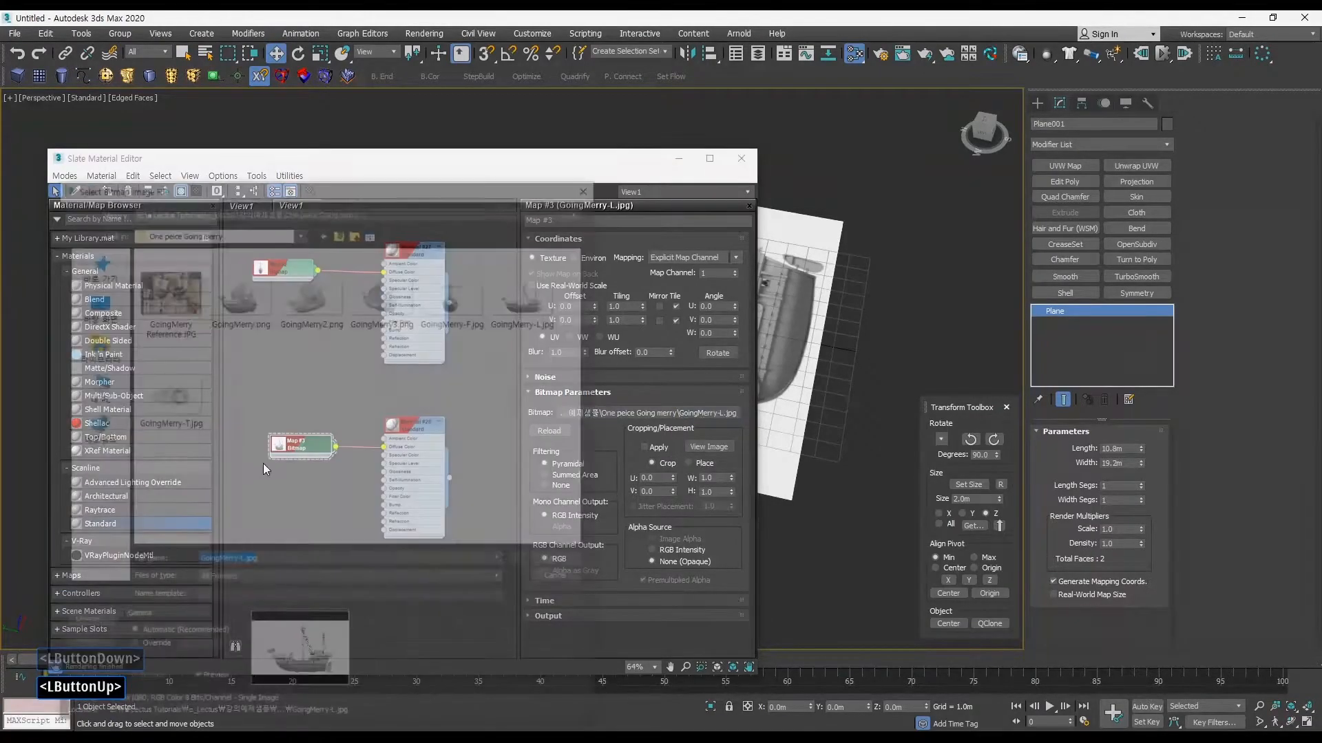
click(175, 402)
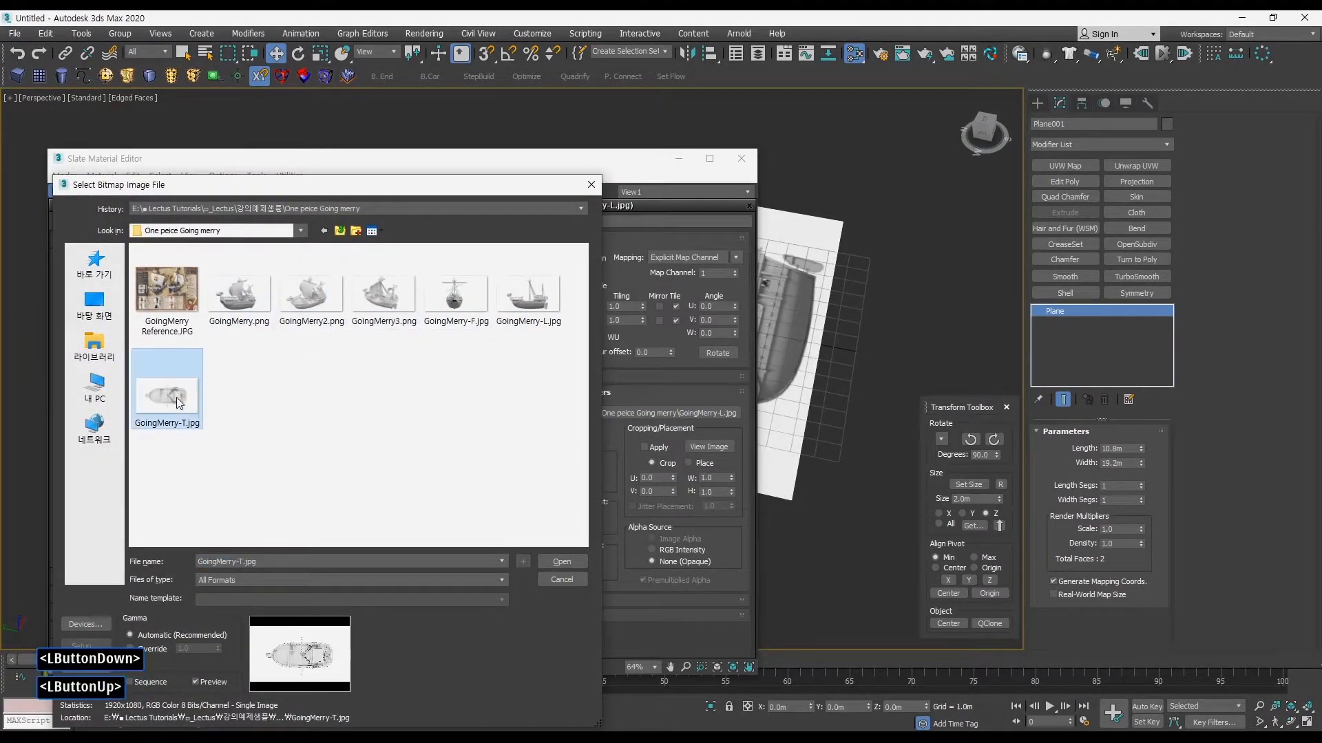
click(560, 561)
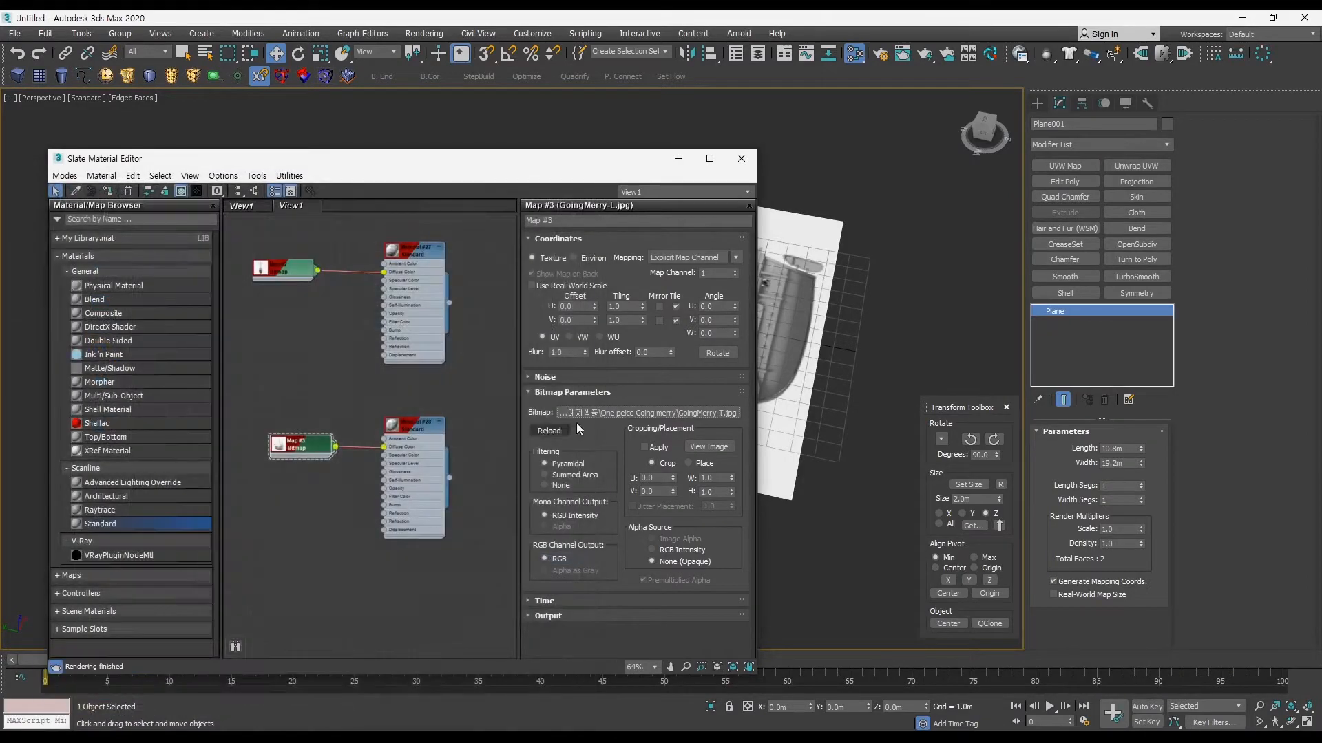
Step: Tidy the three bitmap and material node pairs, then minimise the material editor to reveal the plane
drag(545, 165, 439, 249)
middle_drag(283, 403, 294, 519)
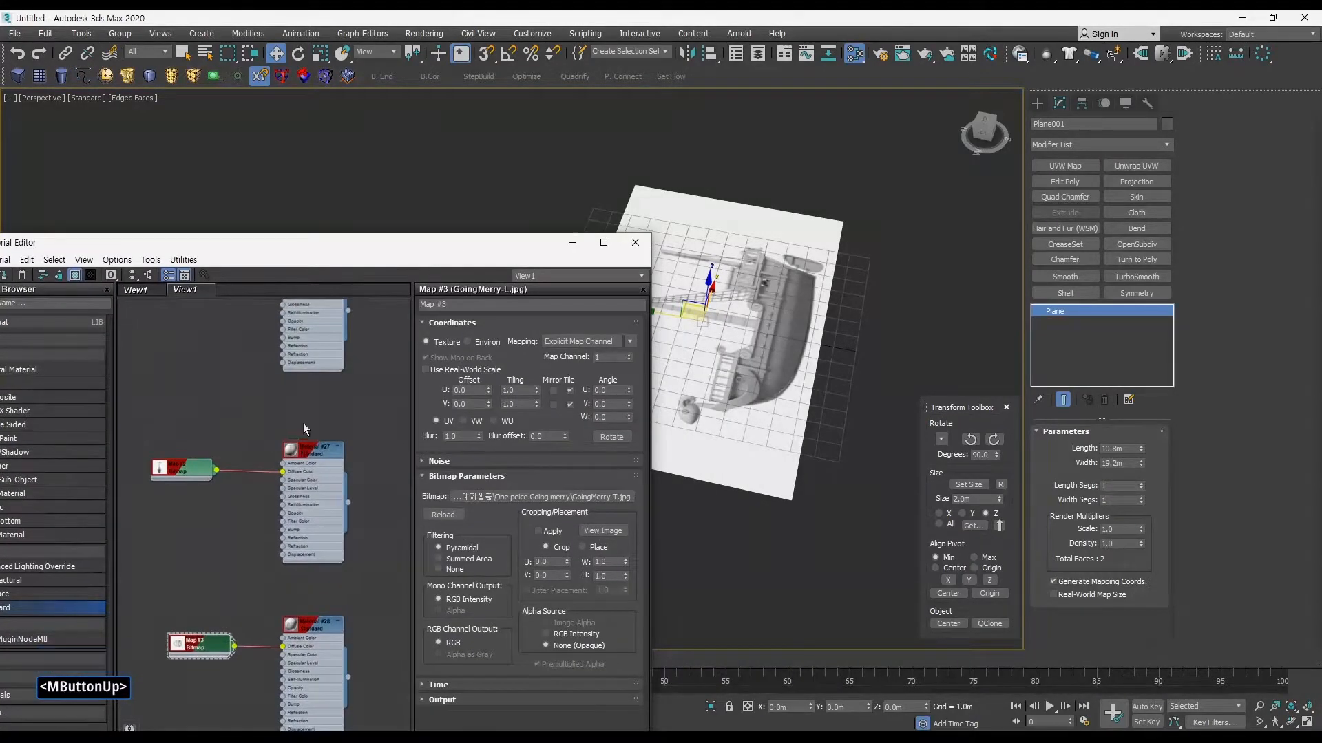
ctrl+alt+middle_drag(302, 427, 297, 442)
middle_drag(297, 443, 313, 457)
click(245, 370)
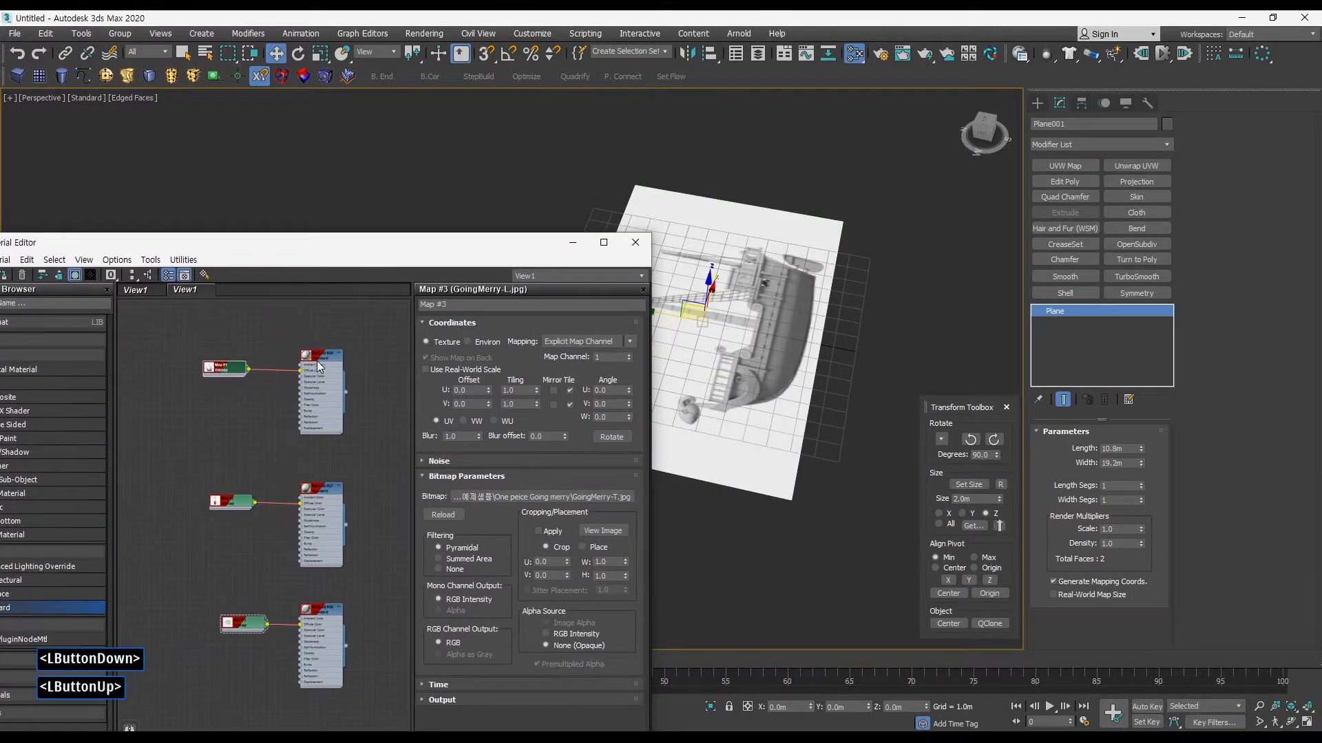
drag(318, 367, 301, 382)
middle_drag(206, 486, 196, 390)
click(349, 511)
middle_drag(766, 347, 795, 349)
click(572, 243)
Step: Clone the side-view plane to about Y 11.3 m and rotate the copy 90° upright, with its pivot at the bottom edge
middle_drag(799, 291, 653, 309)
alt+middle_drag(570, 344, 512, 343)
shift+drag(491, 338, 260, 303)
click(662, 437)
mouse_move(540, 401)
alt+middle_down()
mouse_move(551, 342)
mouse_move(646, 423)
alt+middle_up()
click(996, 441)
alt+middle_drag(758, 427, 678, 406)
alt+middle_drag(412, 407, 417, 436)
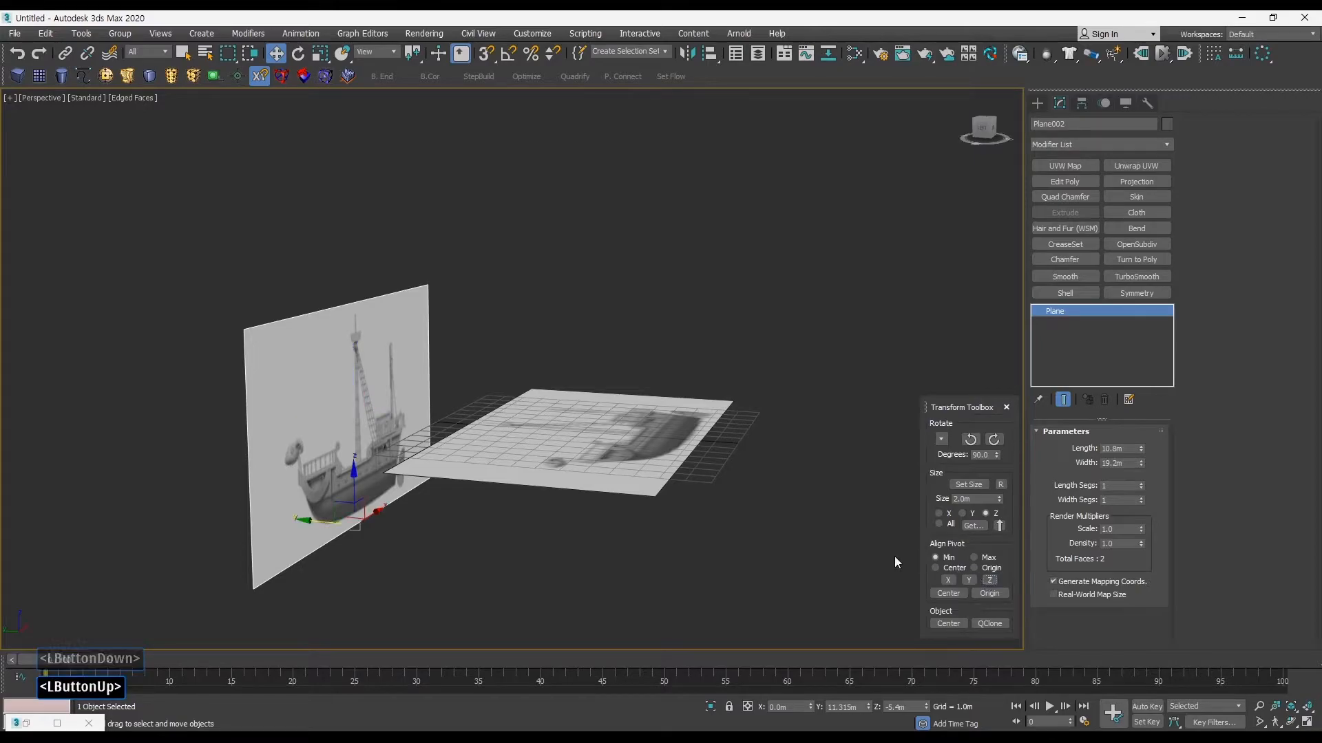
Step: Centre the upright plane at the origin and move it back along Y to about 6.38 m
click(948, 624)
alt+middle_drag(789, 513, 675, 424)
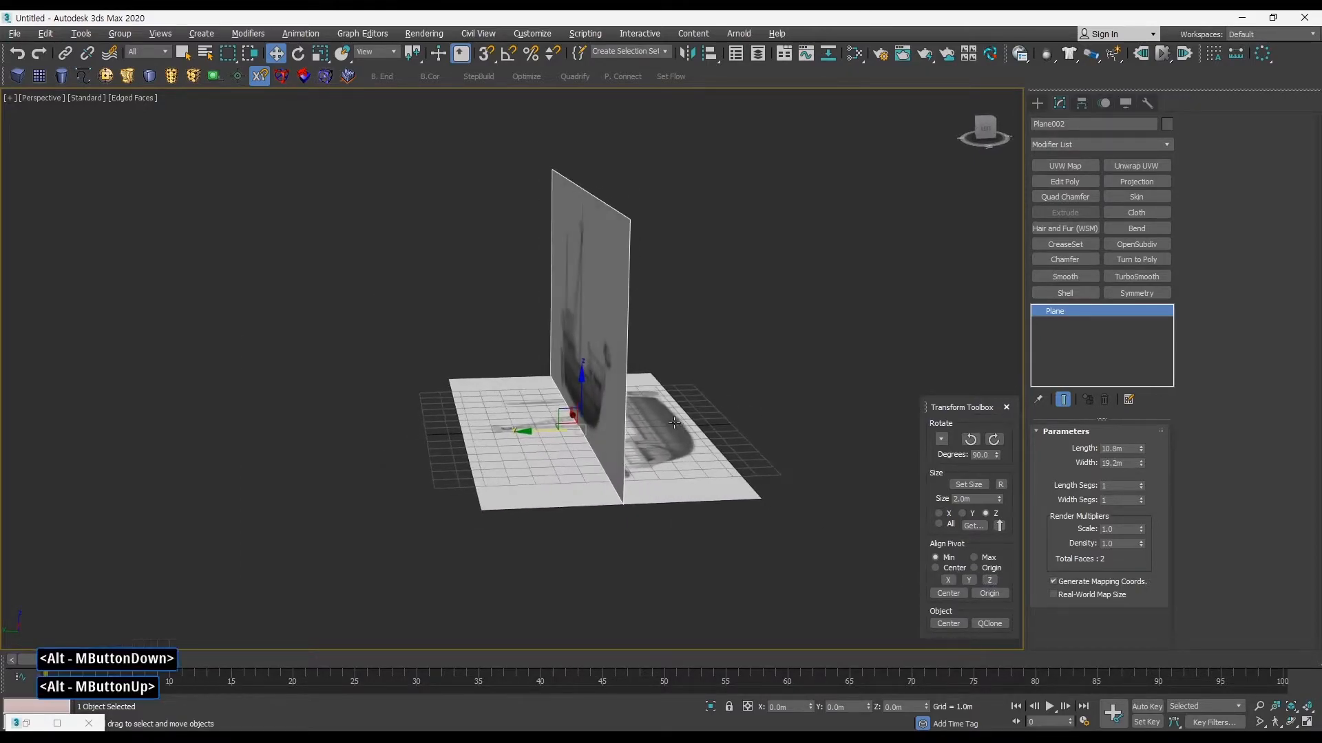
drag(541, 432, 354, 453)
alt+middle_drag(354, 453, 470, 442)
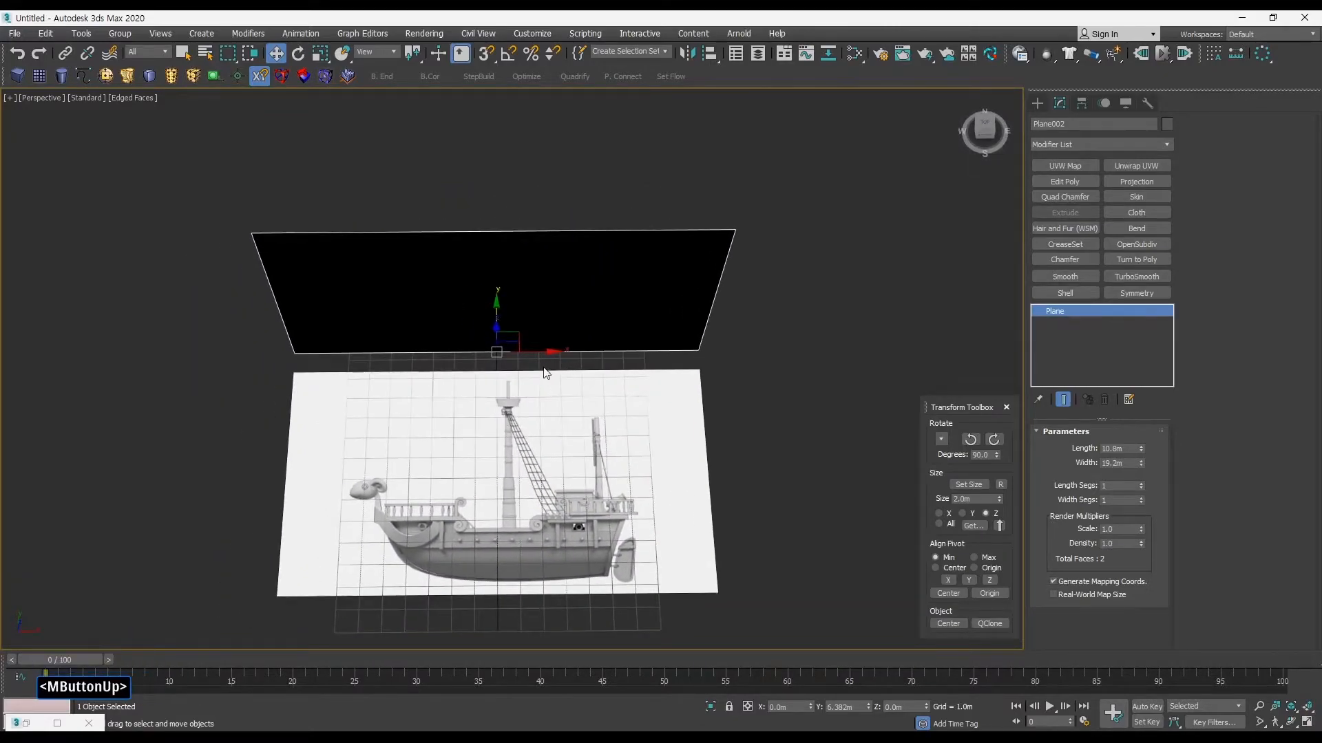
alt+middle_drag(543, 370, 560, 323)
ctrl+alt+middle_drag(555, 423, 546, 408)
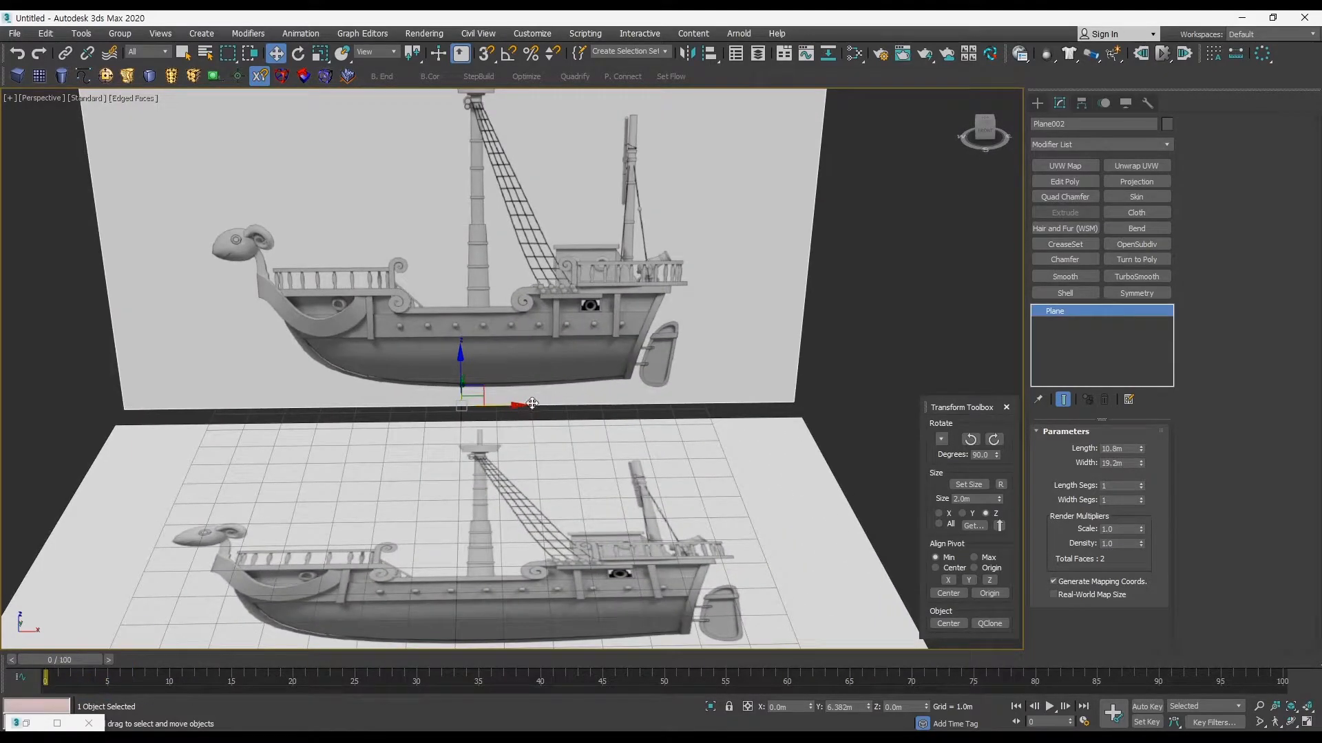
Step: Rotate the upright plane 90° about Z, recentre it at the origin and move it along X to about -8.96 m
alt+middle_drag(469, 359, 525, 506)
click(971, 439)
alt+middle_drag(734, 407, 792, 406)
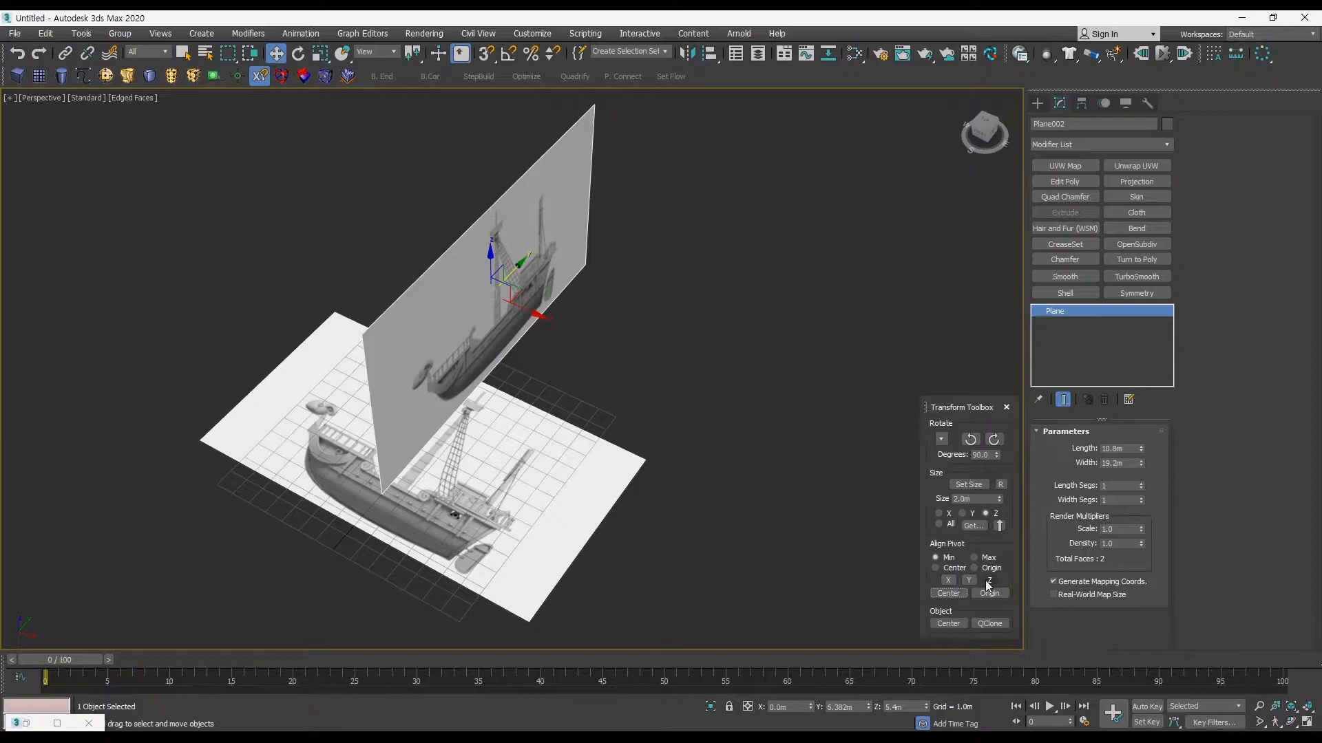
click(948, 623)
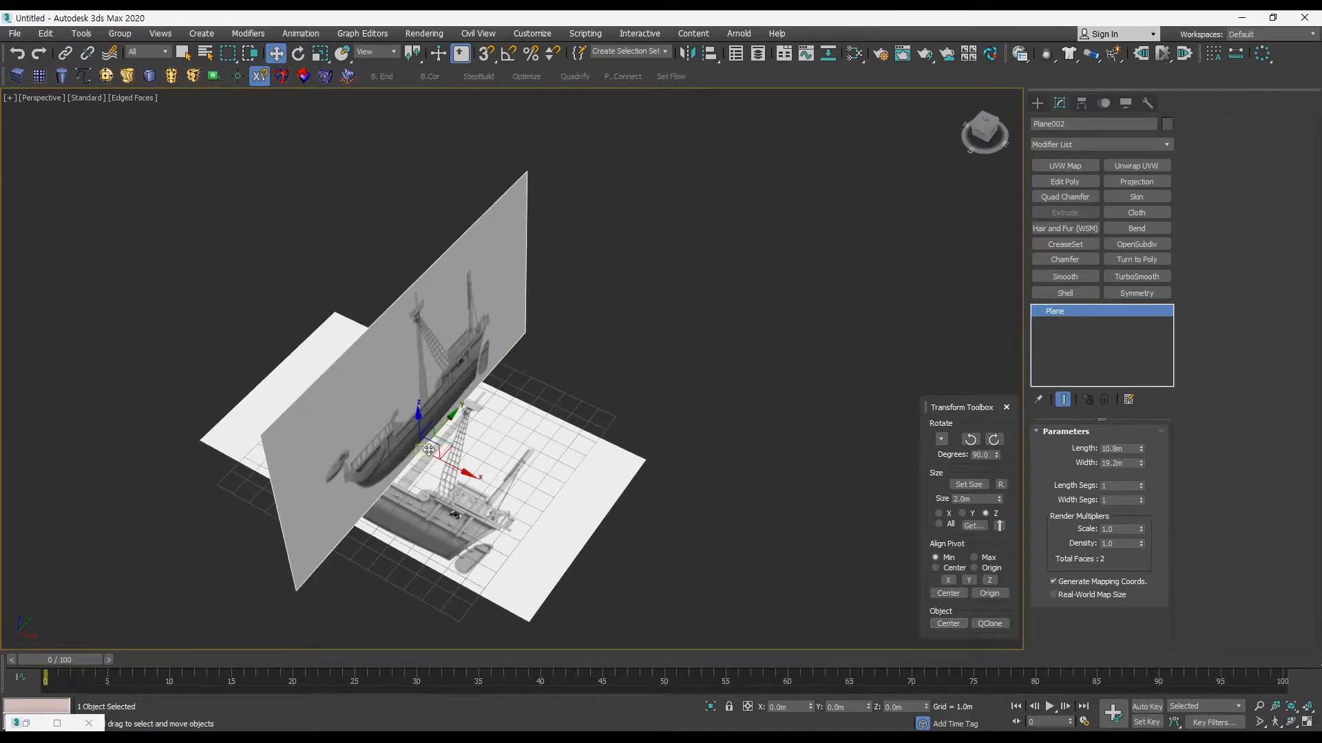
drag(456, 466, 309, 393)
Step: Rotate the ground plane 90° about Z so that its length runs parallel to the upright plane
click(505, 448)
alt+middle_drag(505, 449, 578, 399)
click(971, 444)
alt+middle_drag(708, 424, 589, 390)
Step: Clone the upright side-view plane along Y to about 20.48 m
drag(393, 287, 392, 287)
middle_drag(506, 324, 452, 406)
mouse_move(397, 445)
shift+mouse_down()
mouse_move(754, 446)
mouse_move(767, 409)
shift+mouse_up()
click(659, 436)
middle_drag(657, 437, 647, 421)
Step: Restore the material editor and preview the GoingMerry-F.jpg image of Map #2, keeping the cloned plane in view
key(m)
drag(452, 238, 994, 389)
middle_drag(818, 495, 811, 579)
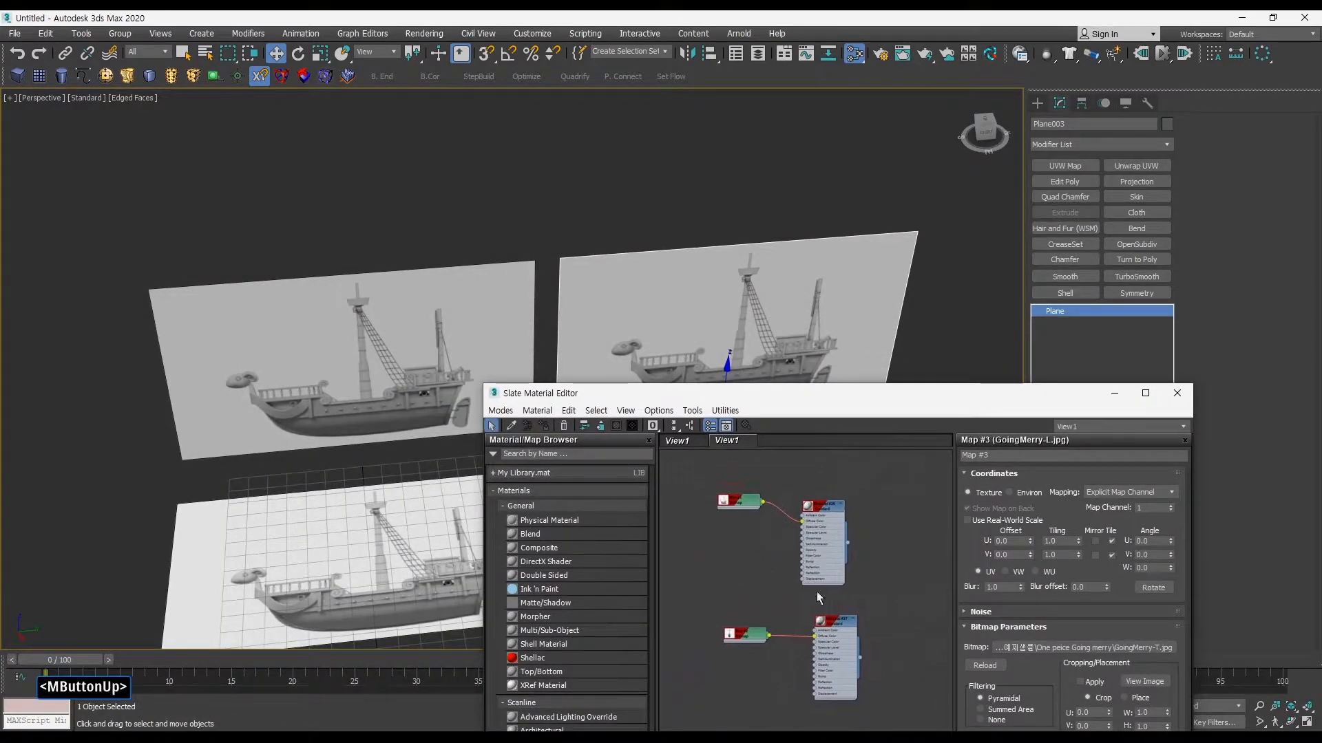
drag(750, 634, 756, 635)
drag(1009, 387, 932, 302)
click(1158, 473)
click(1086, 301)
click(1164, 486)
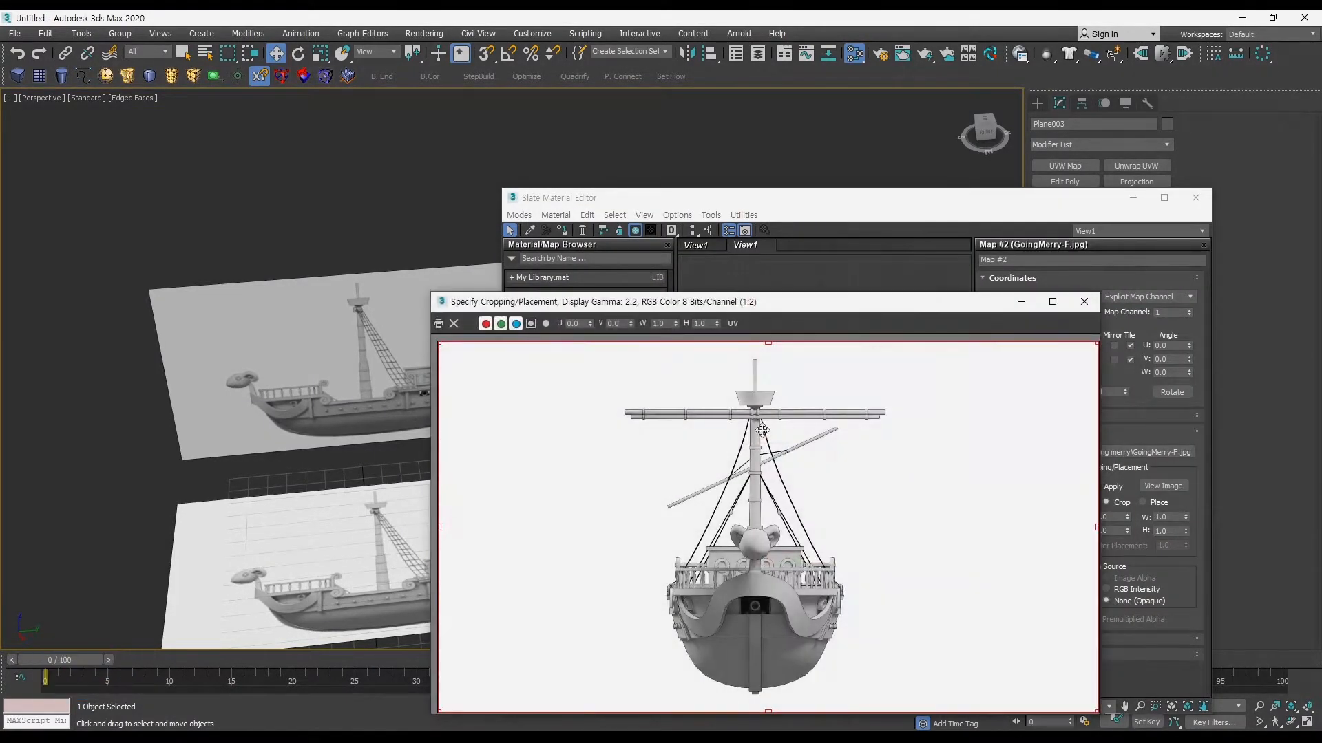
click(1082, 302)
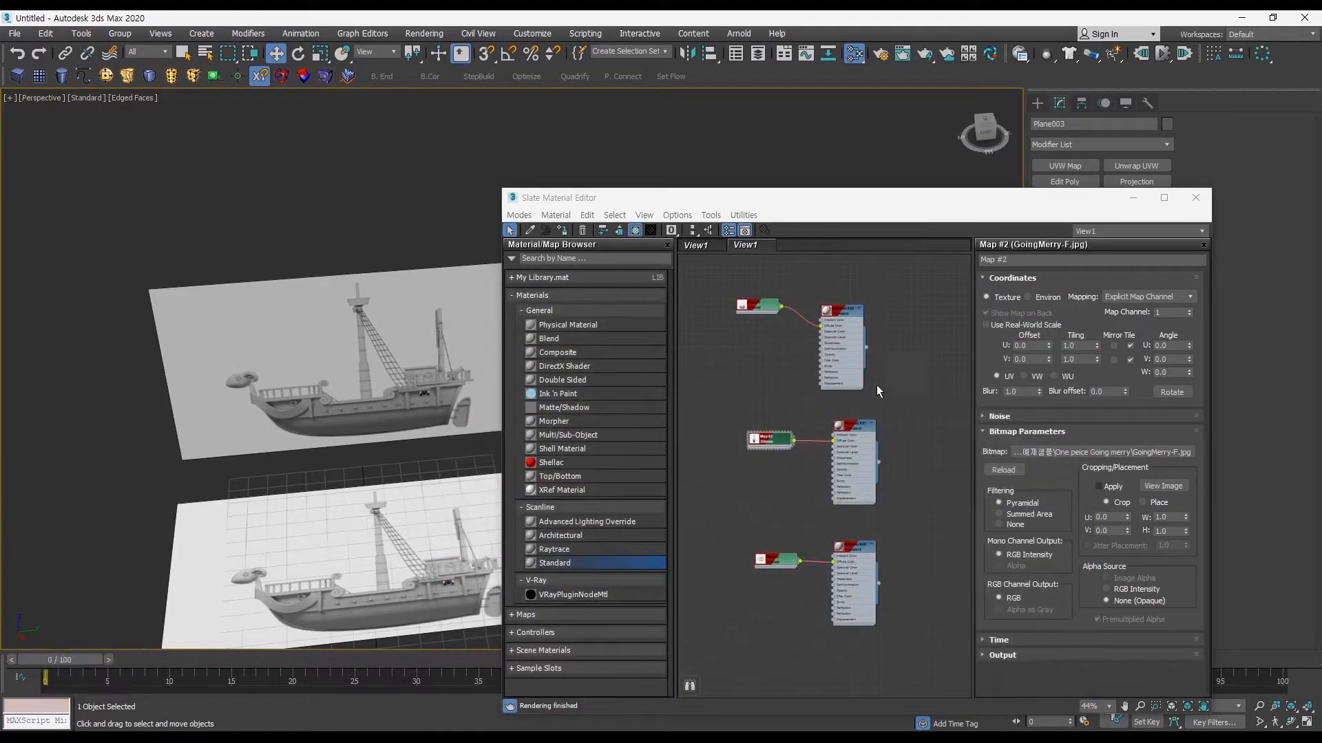
drag(869, 206, 354, 363)
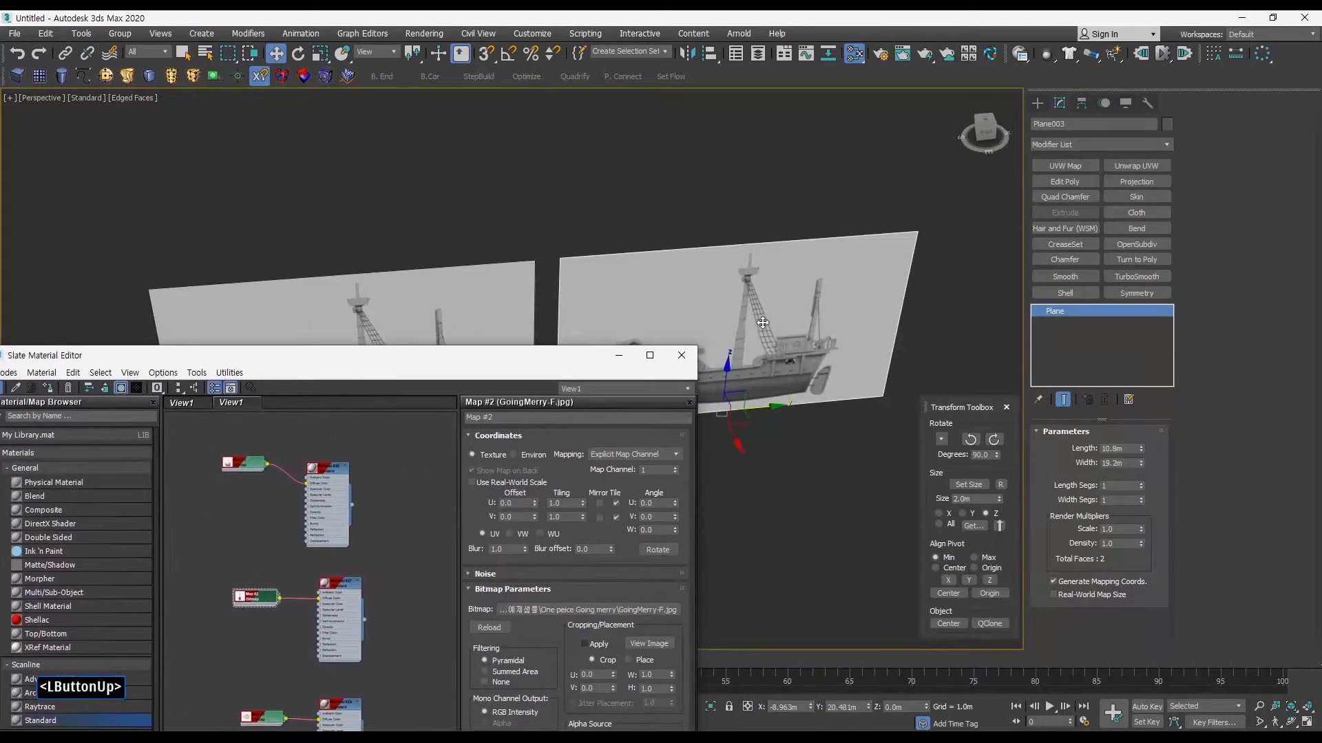
Step: Examine the parameters of Material #27, the material connected to the front-view bitmap
middle_drag(413, 304, 484, 266)
click(356, 581)
double_click(345, 585)
click(363, 566)
click(352, 583)
middle_drag(362, 571, 408, 582)
click(431, 528)
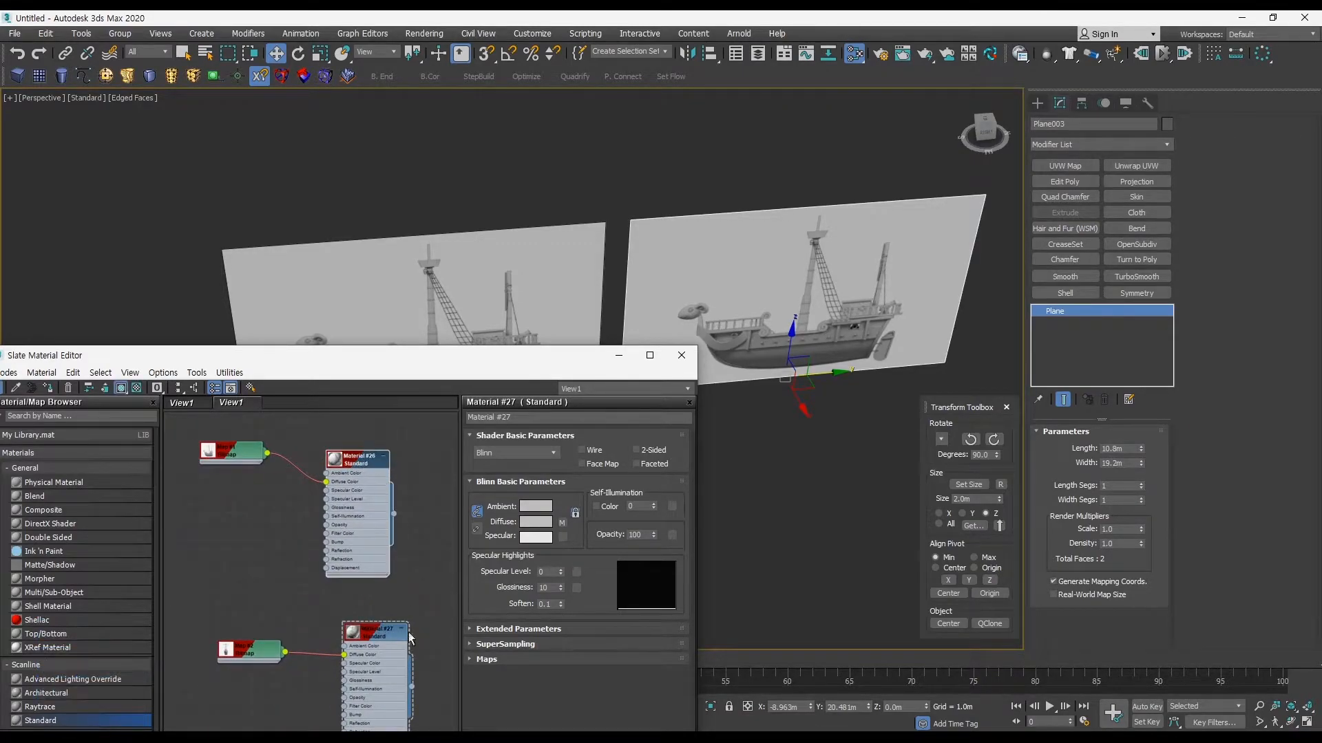
click(410, 551)
Step: Compare the parameters of the original Material #26 with those of Material #27
double_click(351, 462)
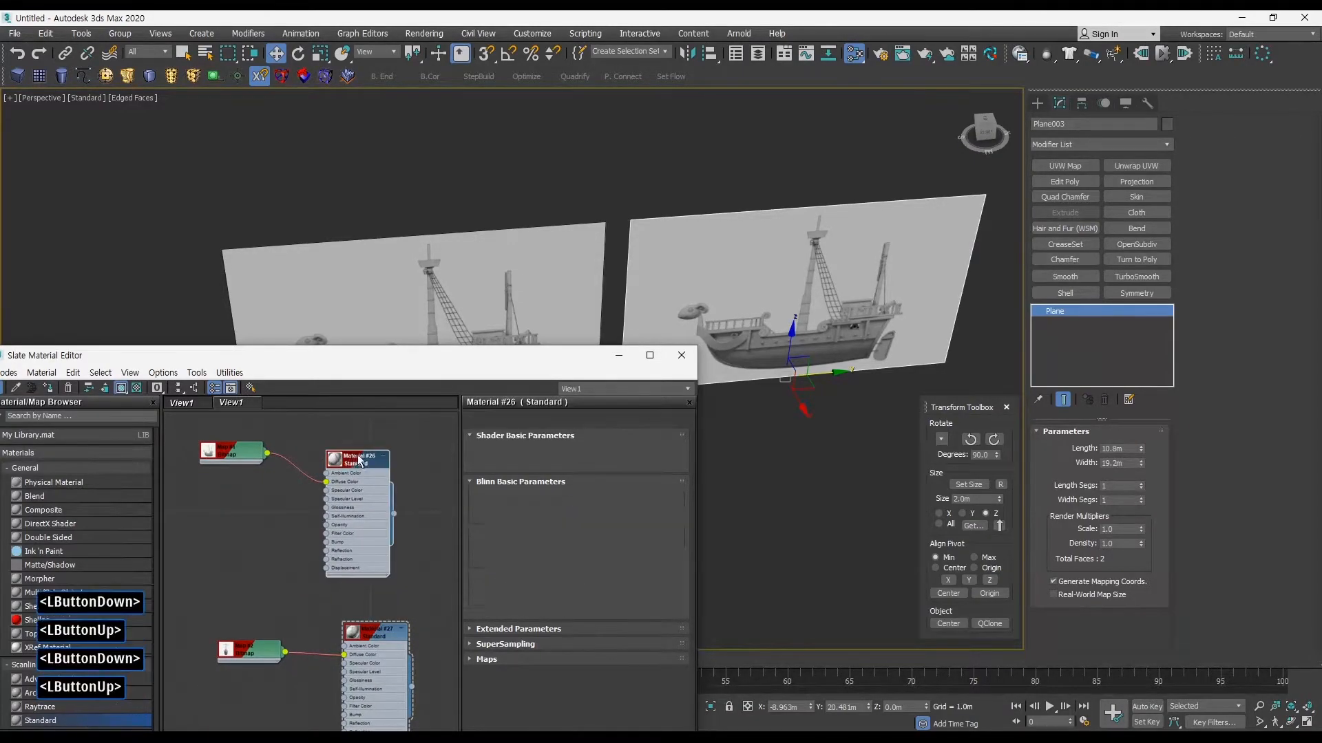
middle_drag(419, 513, 368, 428)
click(445, 530)
click(375, 513)
middle_drag(375, 514, 384, 621)
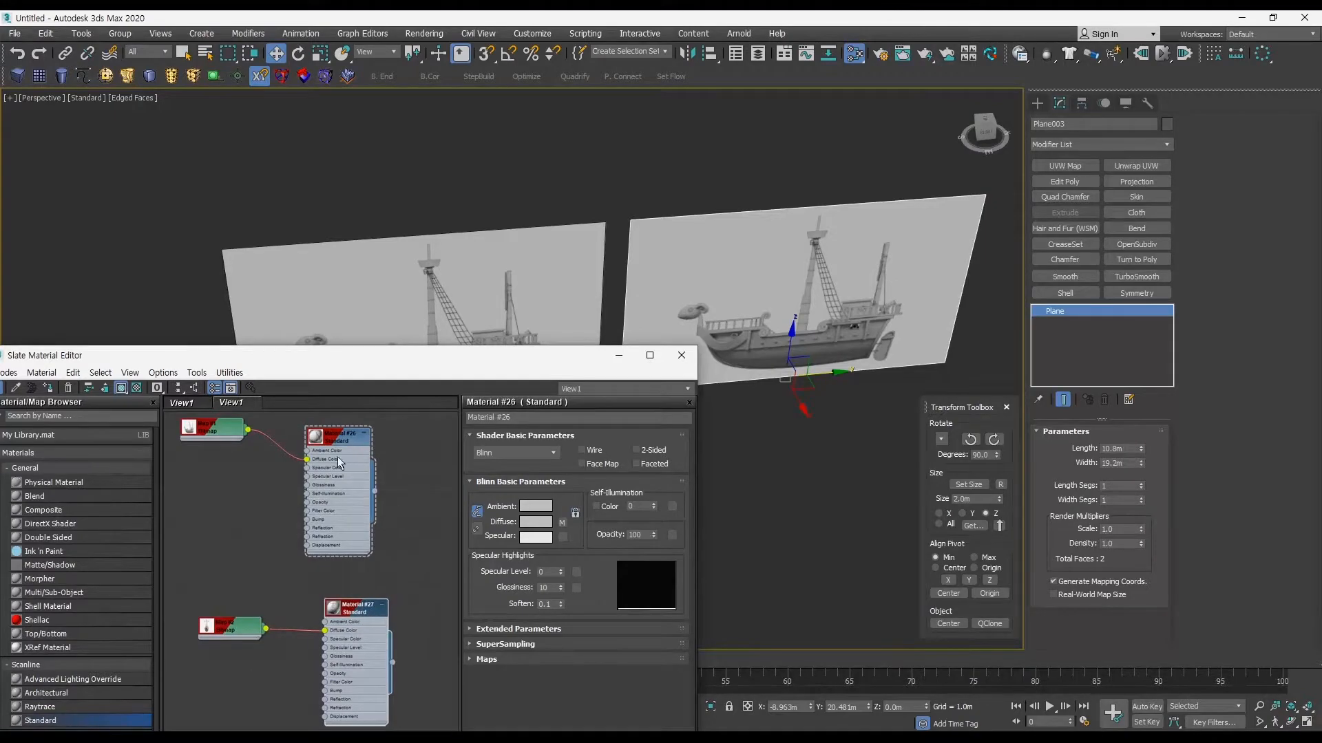
click(383, 483)
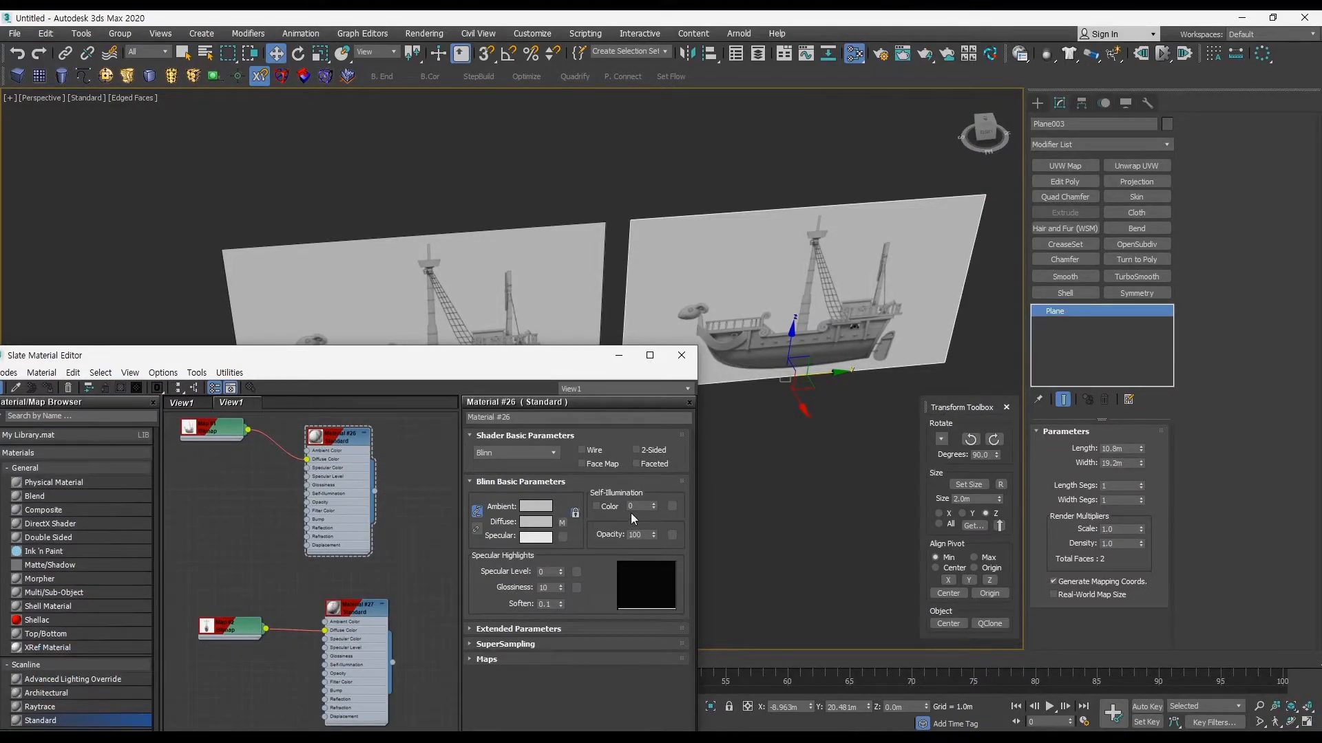
middle_drag(418, 512, 374, 481)
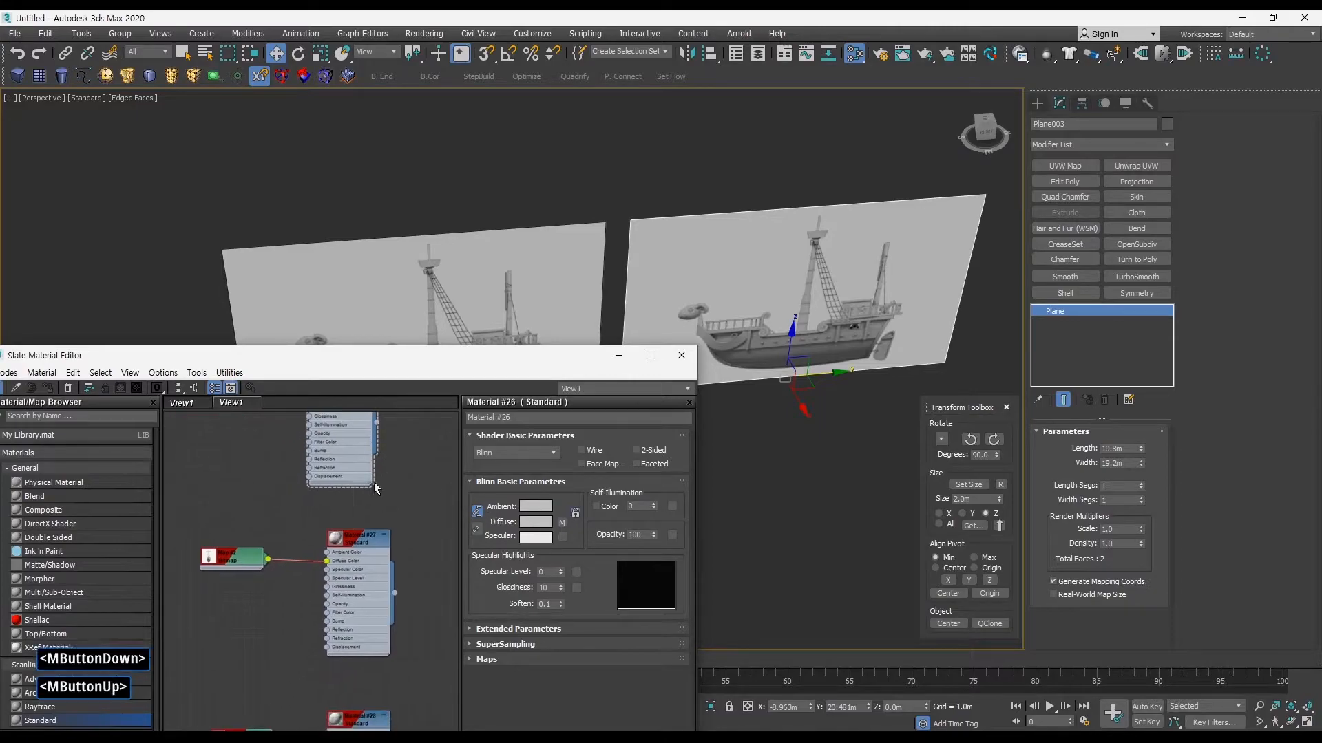
double_click(350, 543)
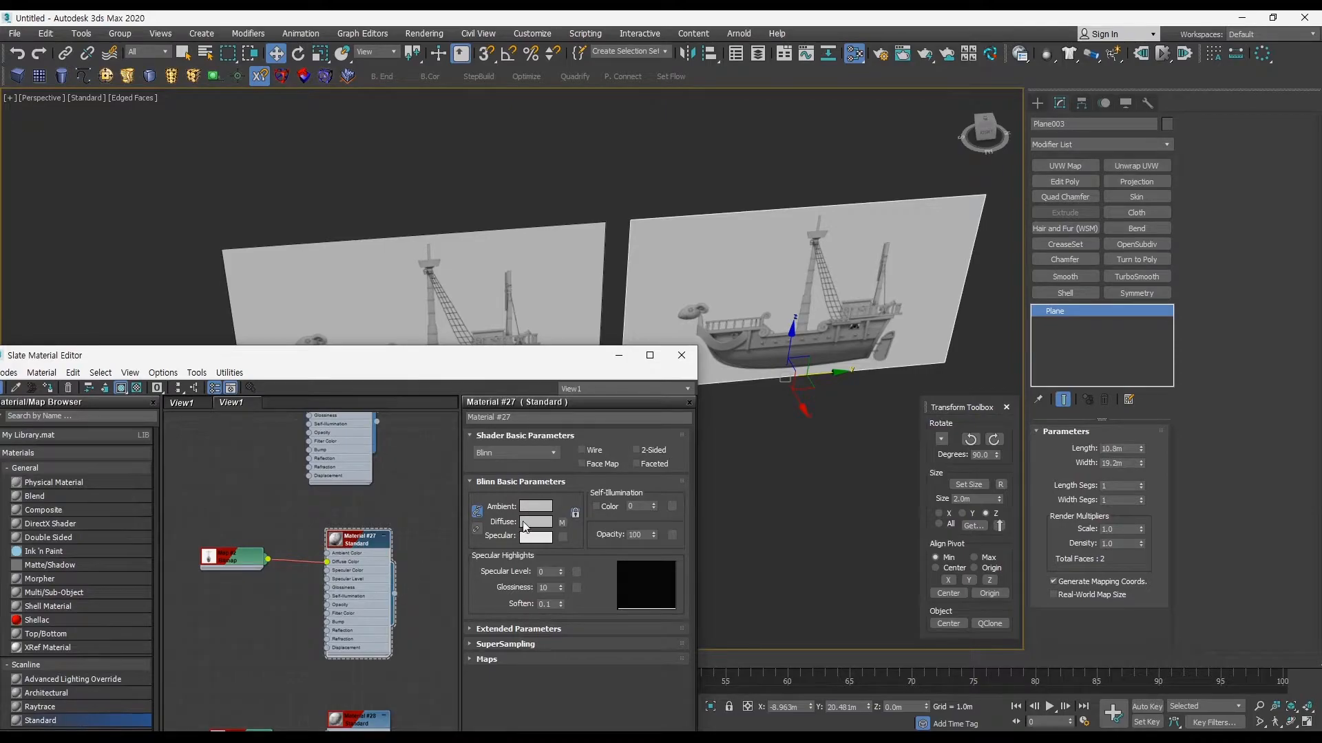
middle_drag(372, 501, 423, 505)
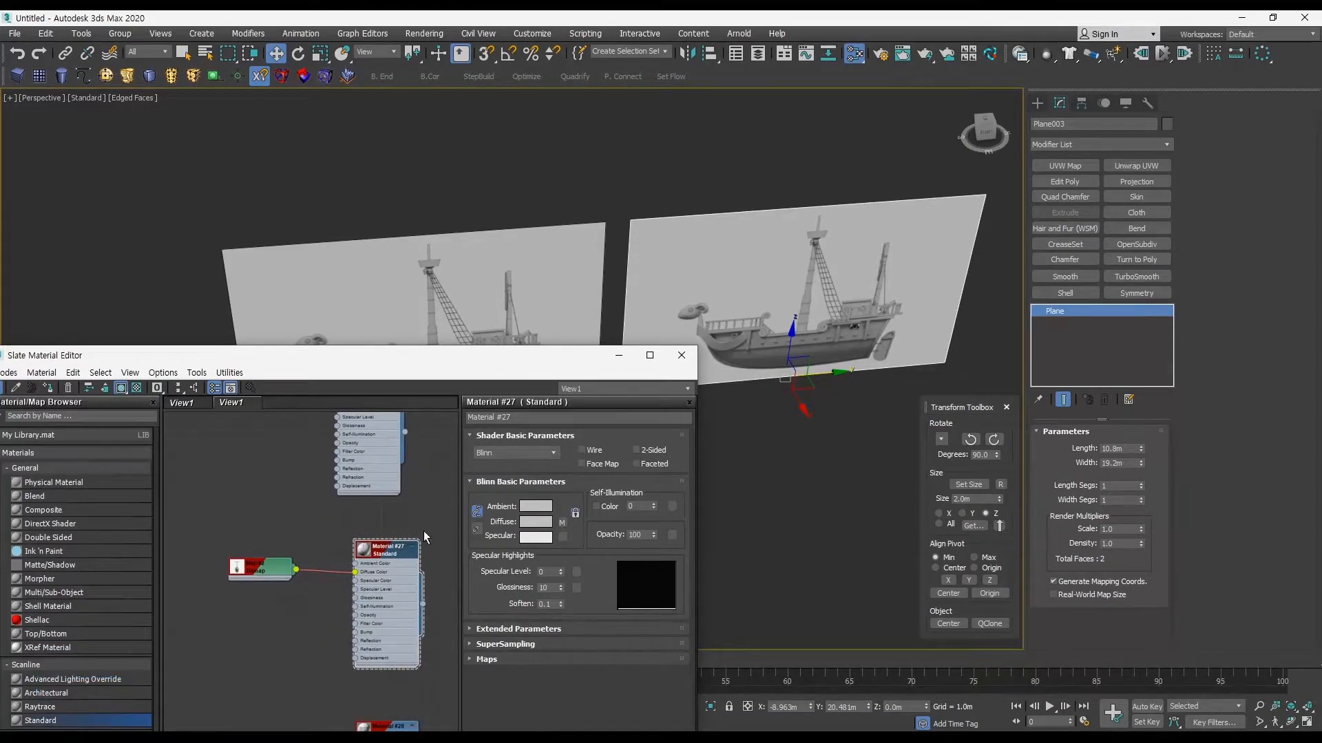
Step: Check the cloned upright plane in wireframe and shaded display
click(802, 344)
key(F4)
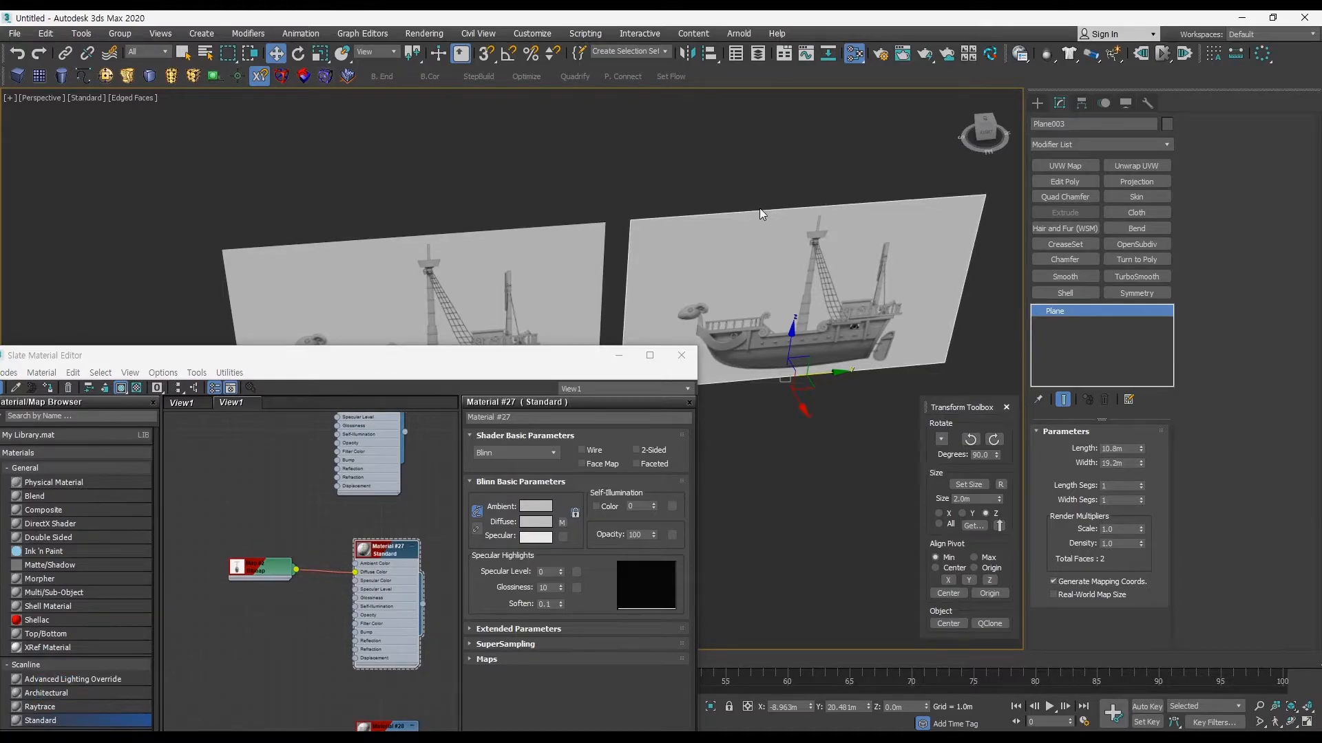
key(F3)
click(862, 379)
key(F3)
key(F3)
key(F3)
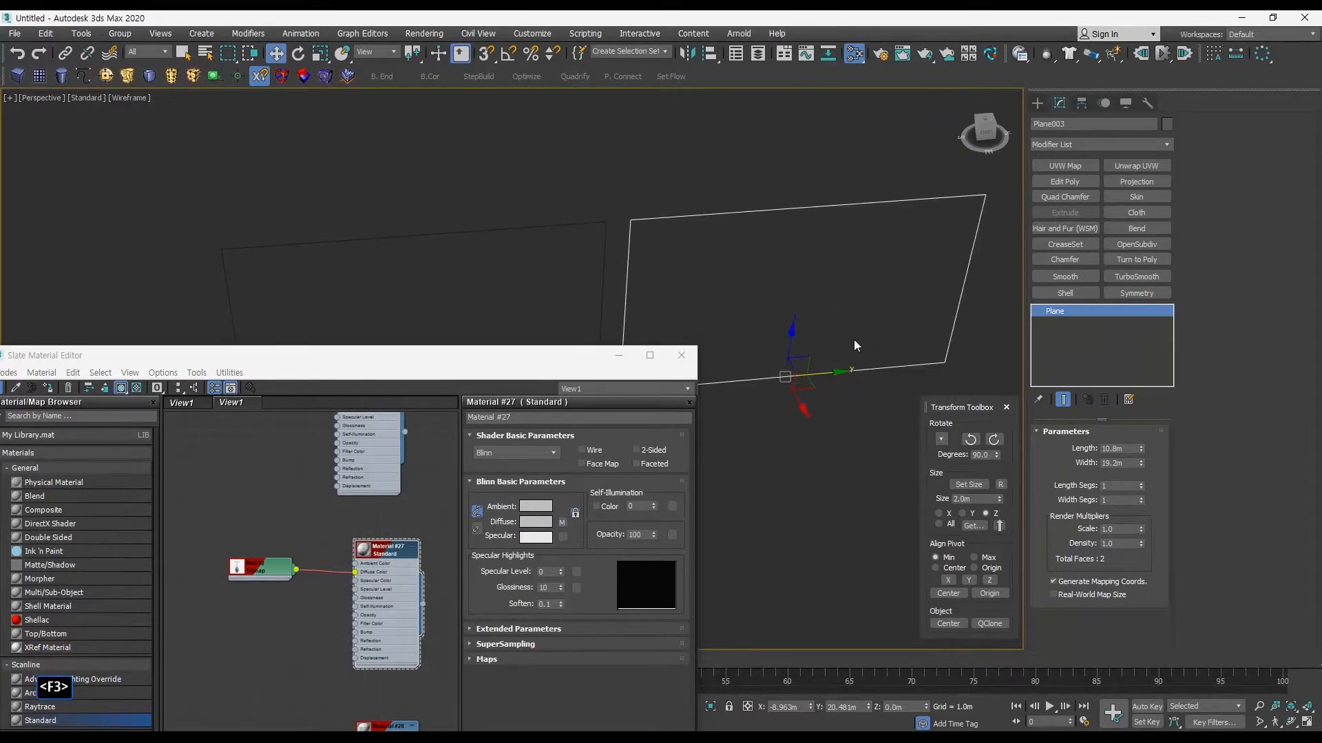
Step: Assign the front-view Material #27 to the cloned upright plane
click(50, 387)
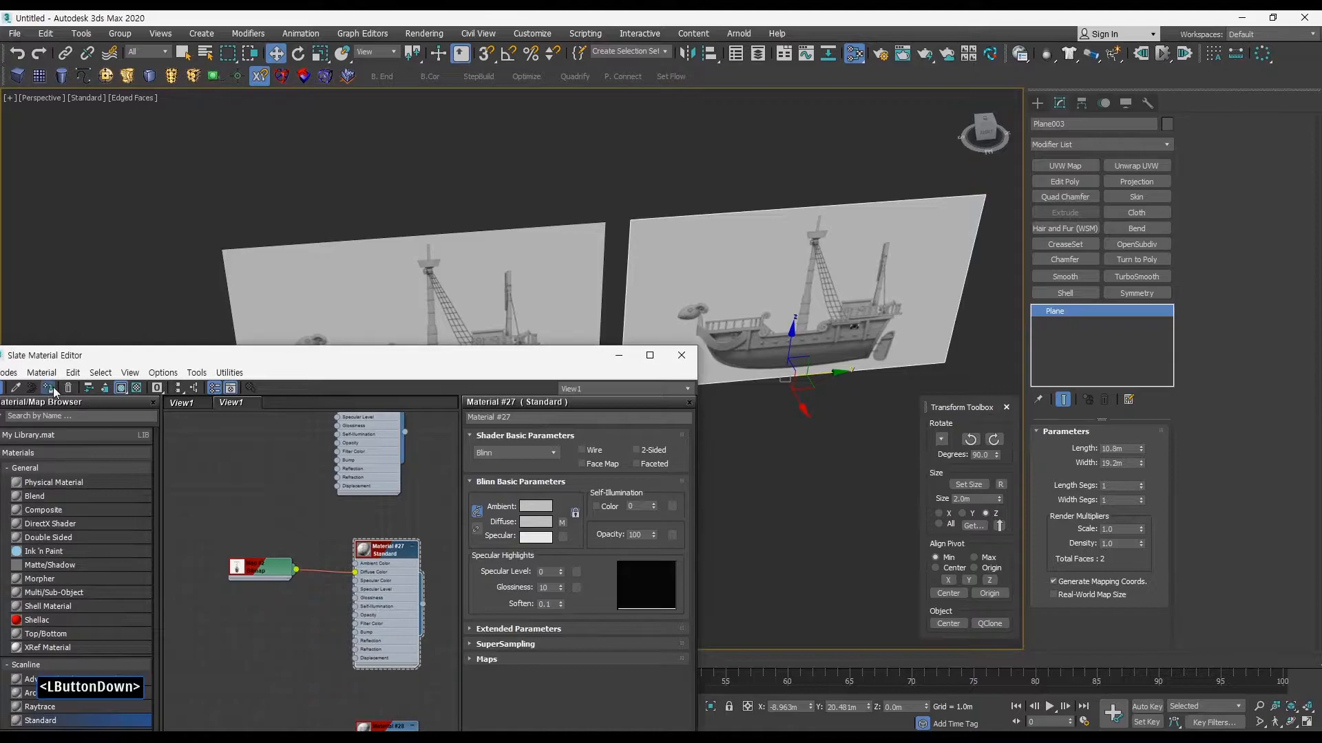
middle_drag(886, 323, 848, 340)
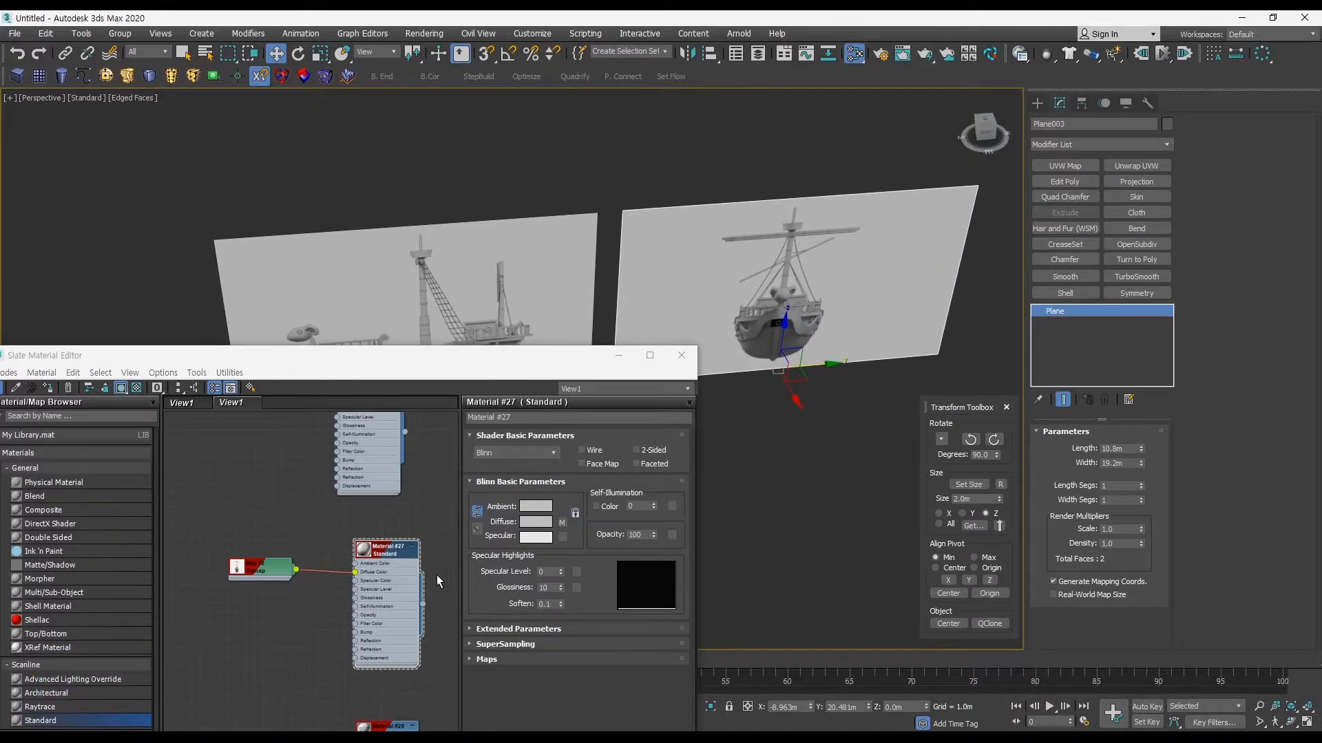
drag(420, 608, 662, 377)
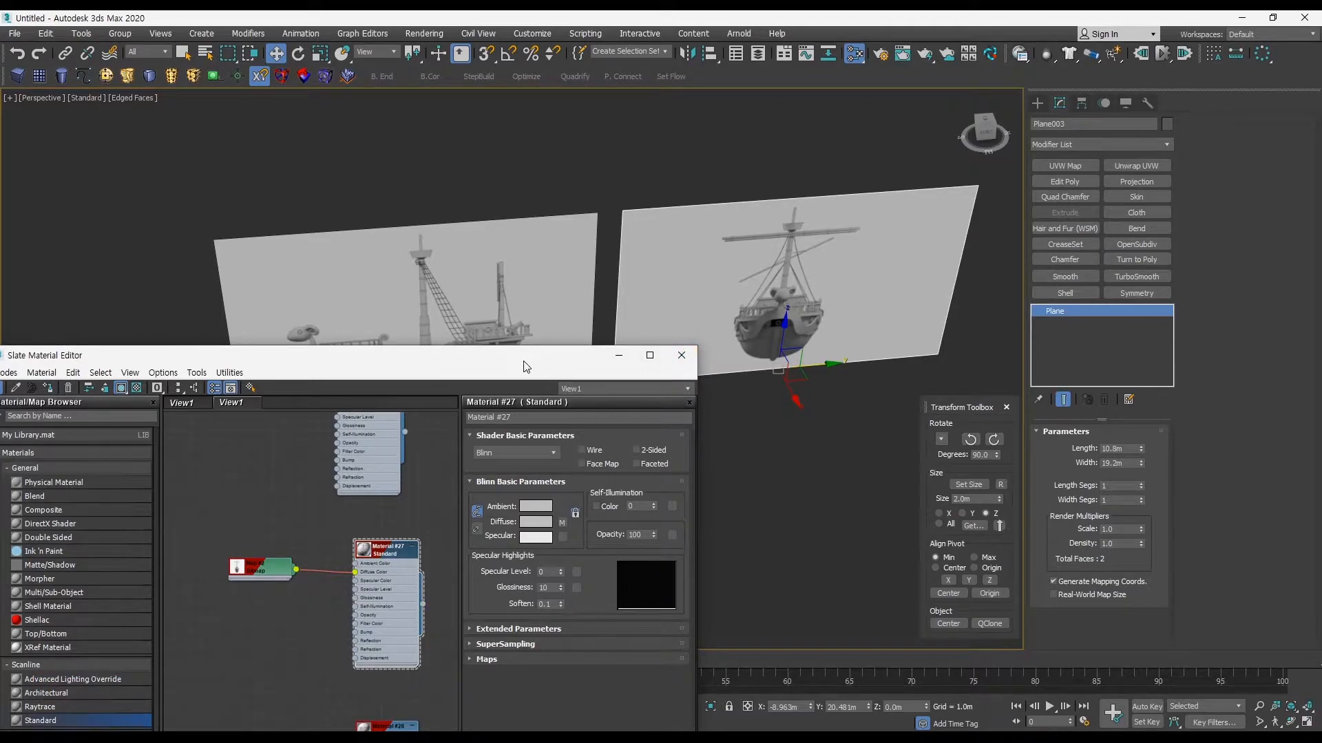
Step: Apply the top-view ship material to the ground plane and minimise the material editor
drag(528, 368, 542, 178)
middle_drag(779, 378, 916, 386)
click(816, 475)
drag(434, 590, 778, 538)
click(632, 166)
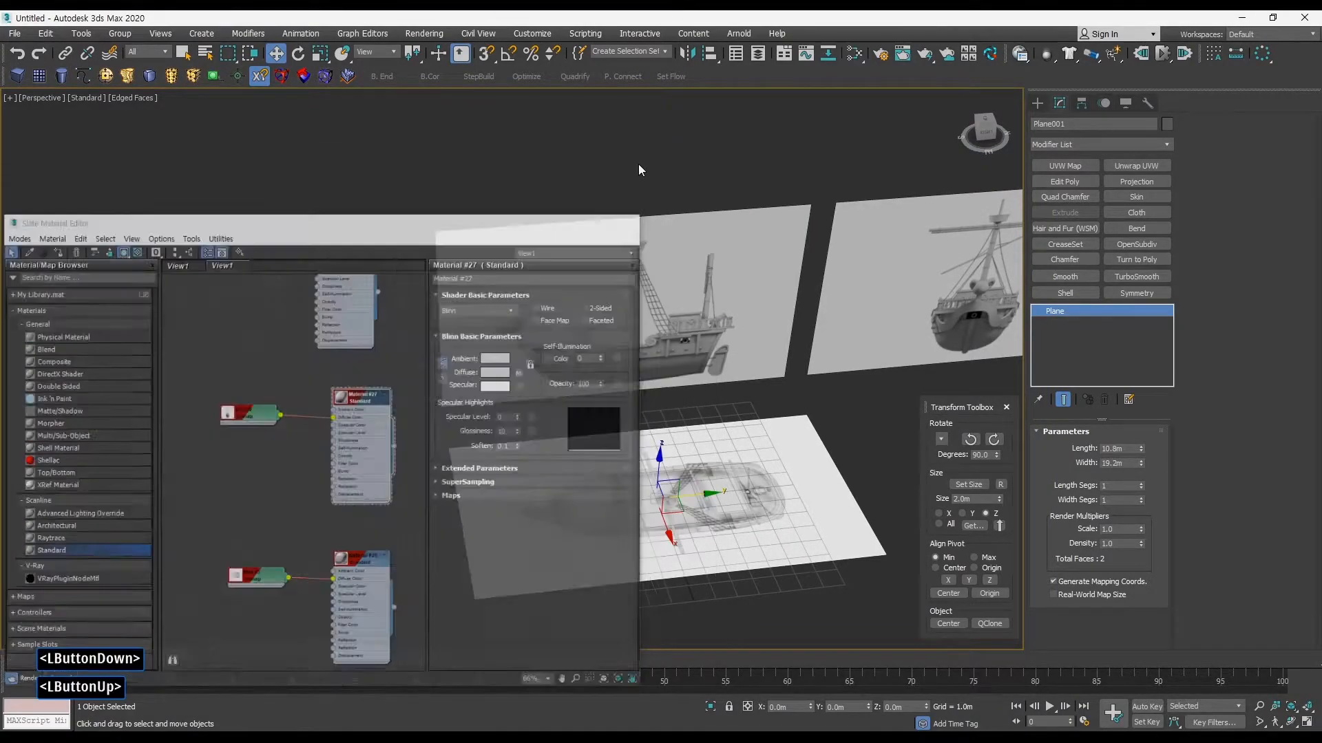
Step: Rotate the front-view plane 90° about Z, centre it at the origin and move it along Y to about 10.17 m
middle_drag(757, 386, 529, 346)
middle_drag(669, 362, 546, 413)
drag(773, 401, 599, 319)
alt+middle_drag(665, 347, 843, 455)
click(993, 440)
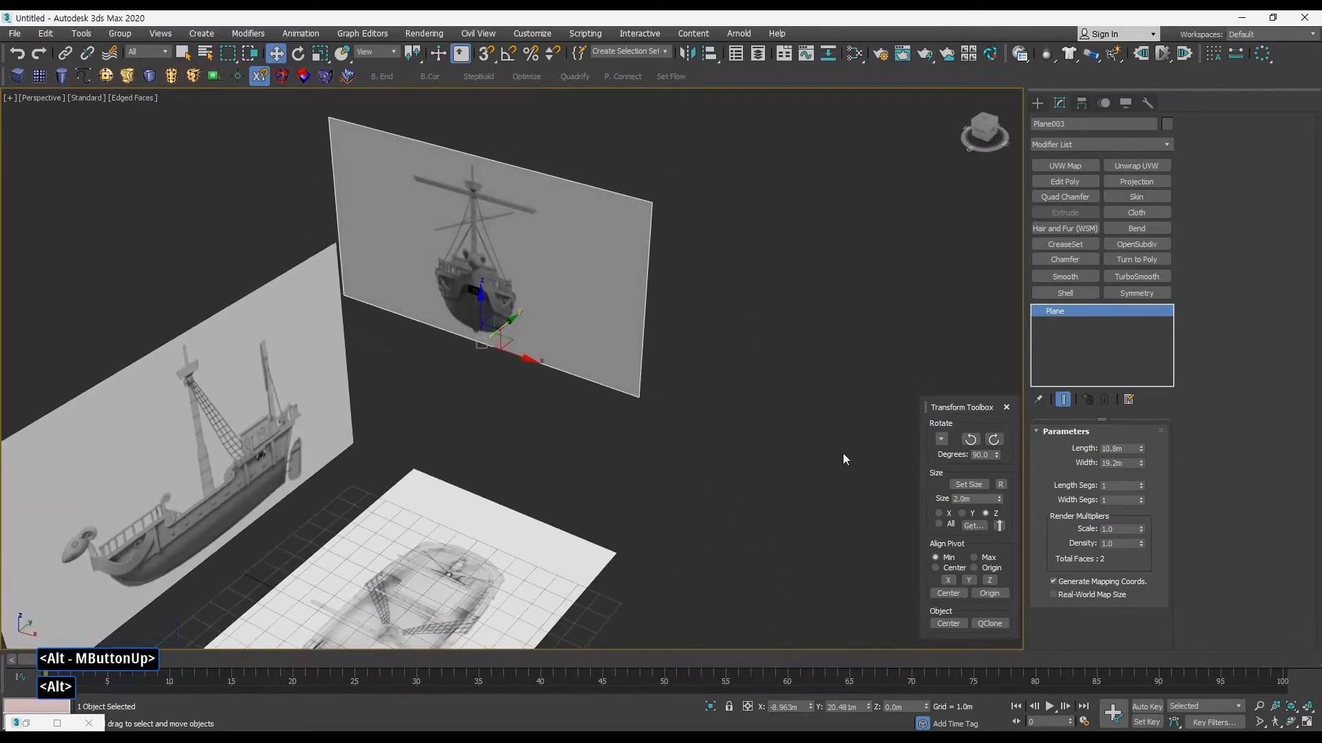
click(947, 623)
alt+middle_drag(775, 551, 483, 508)
drag(483, 507, 731, 444)
Step: Examine the arrangement of the side, front and top reference planes in perspective and in the four-viewport layout
key(alt+w)
middle_drag(683, 284, 724, 314)
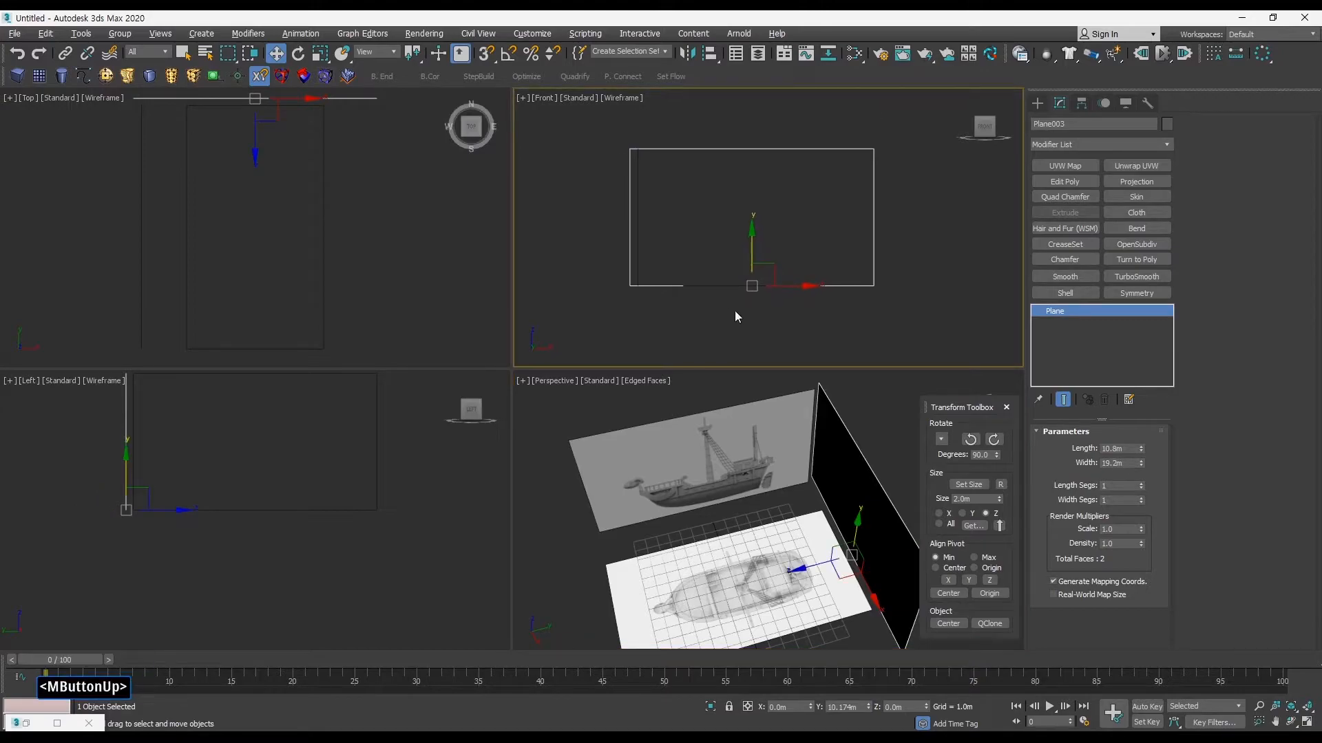
alt+middle_drag(788, 477, 684, 417)
key(alt+w)
middle_drag(684, 418, 734, 415)
middle_drag(734, 415, 724, 446)
click(525, 506)
alt+middle_drag(520, 501, 625, 463)
middle_drag(597, 447, 635, 459)
middle_drag(587, 378, 594, 415)
key(alt+w)
middle_click(658, 270)
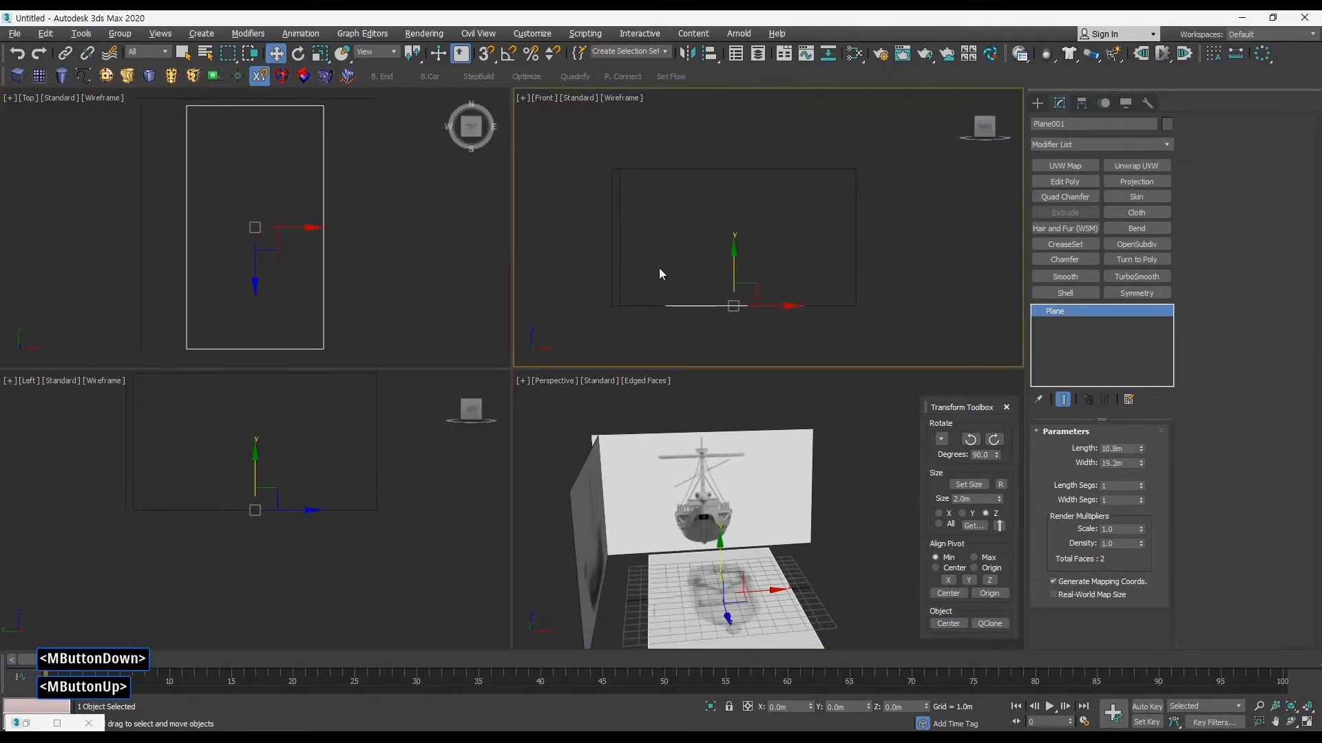
Step: Maximise the Front viewport, display it shaded with edged faces and turn on the grid
key(alt+w)
mouse_move(616, 308)
middle_down()
mouse_move(640, 287)
mouse_move(626, 328)
mouse_move(606, 315)
mouse_move(639, 281)
middle_up()
key(F4)
key(F3)
middle_drag(587, 344, 582, 337)
middle_drag(594, 323, 598, 330)
middle_drag(567, 360, 562, 357)
key(g)
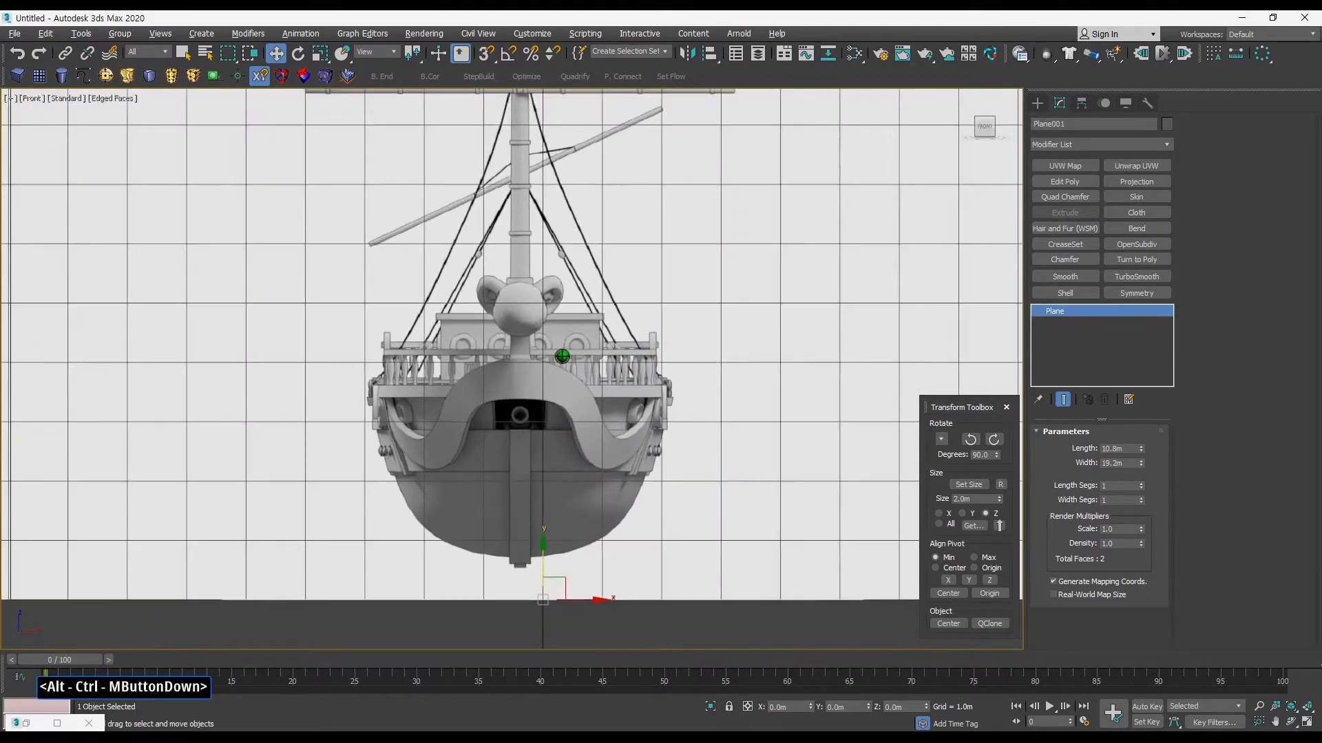
ctrl+alt+middle_drag(528, 417, 529, 433)
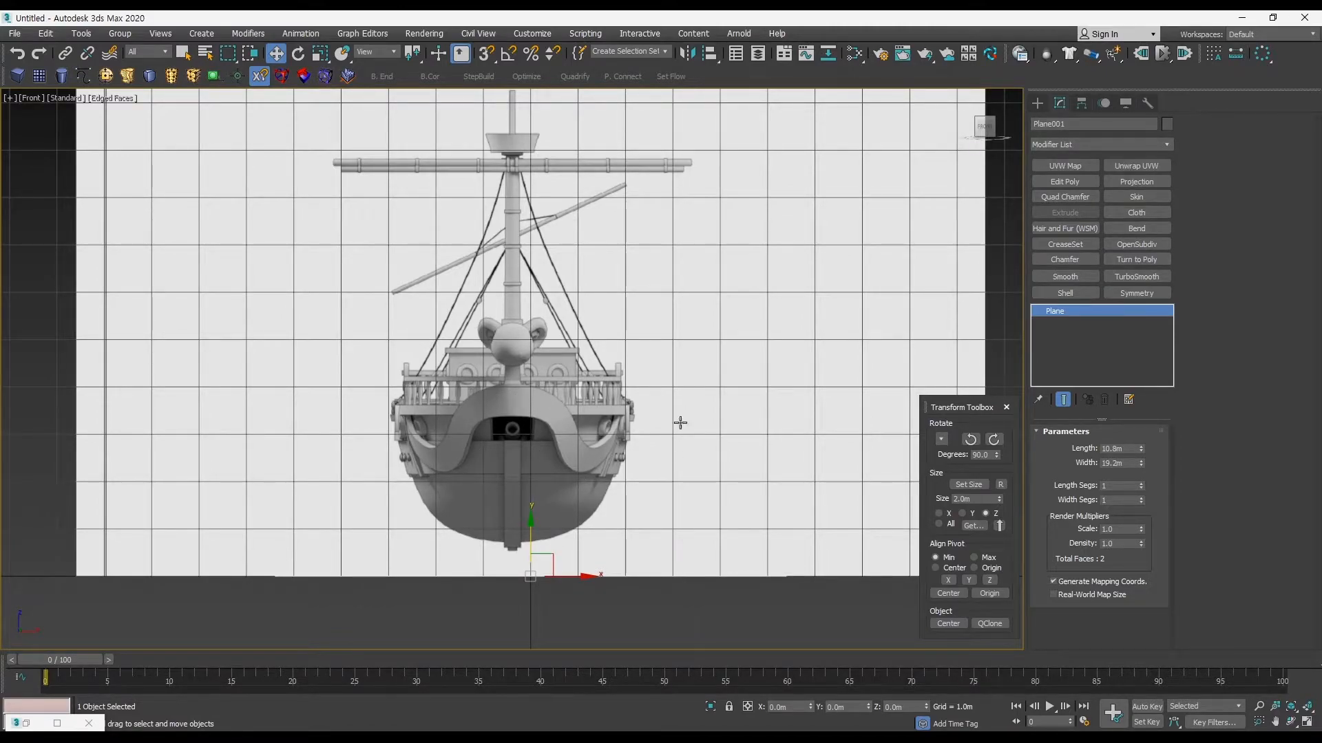
Step: Move the selected ground plane's pivot onto the cannon muzzle in the front view, at about X -0.385 m and Z 3.11 m
middle_drag(537, 415, 538, 379)
mouse_move(552, 460)
ctrl+alt+middle_down()
mouse_move(549, 421)
mouse_move(555, 446)
mouse_move(563, 439)
ctrl+alt+middle_up()
key(shift+a)
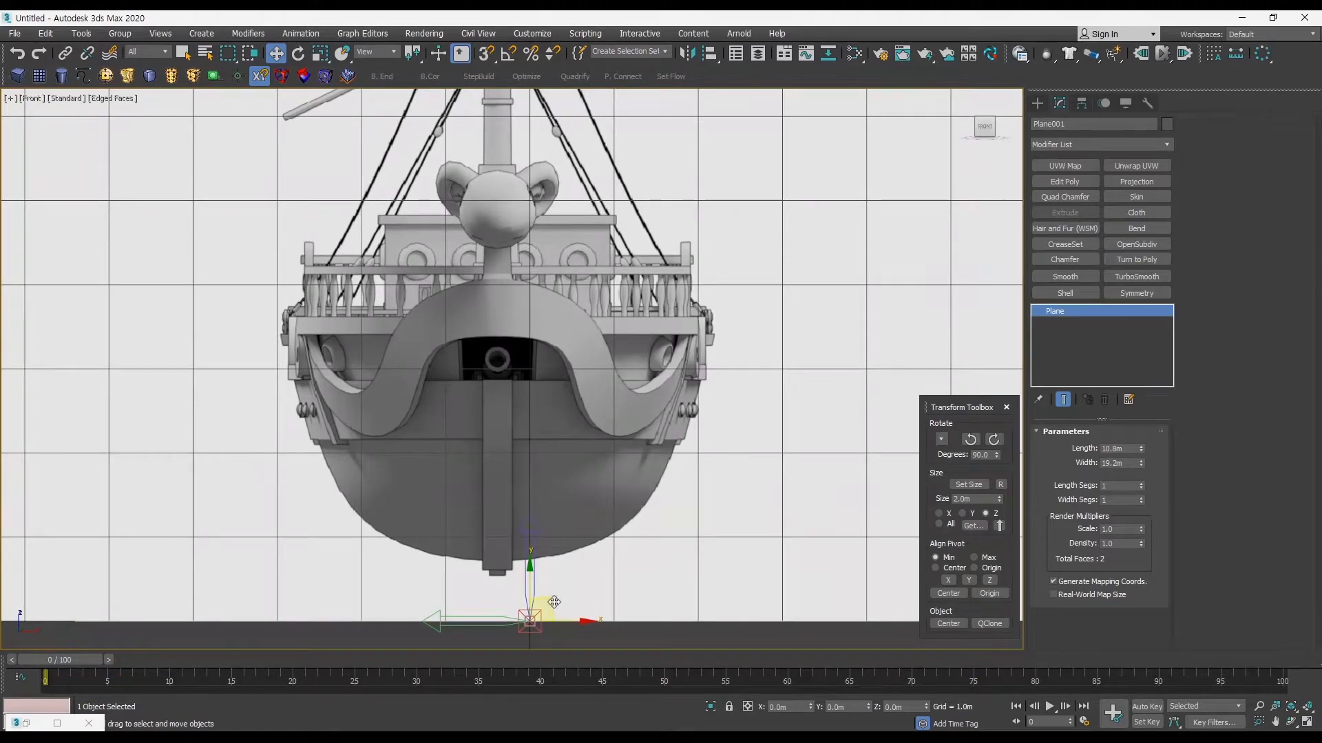
ctrl+alt+middle_drag(538, 369, 591, 377)
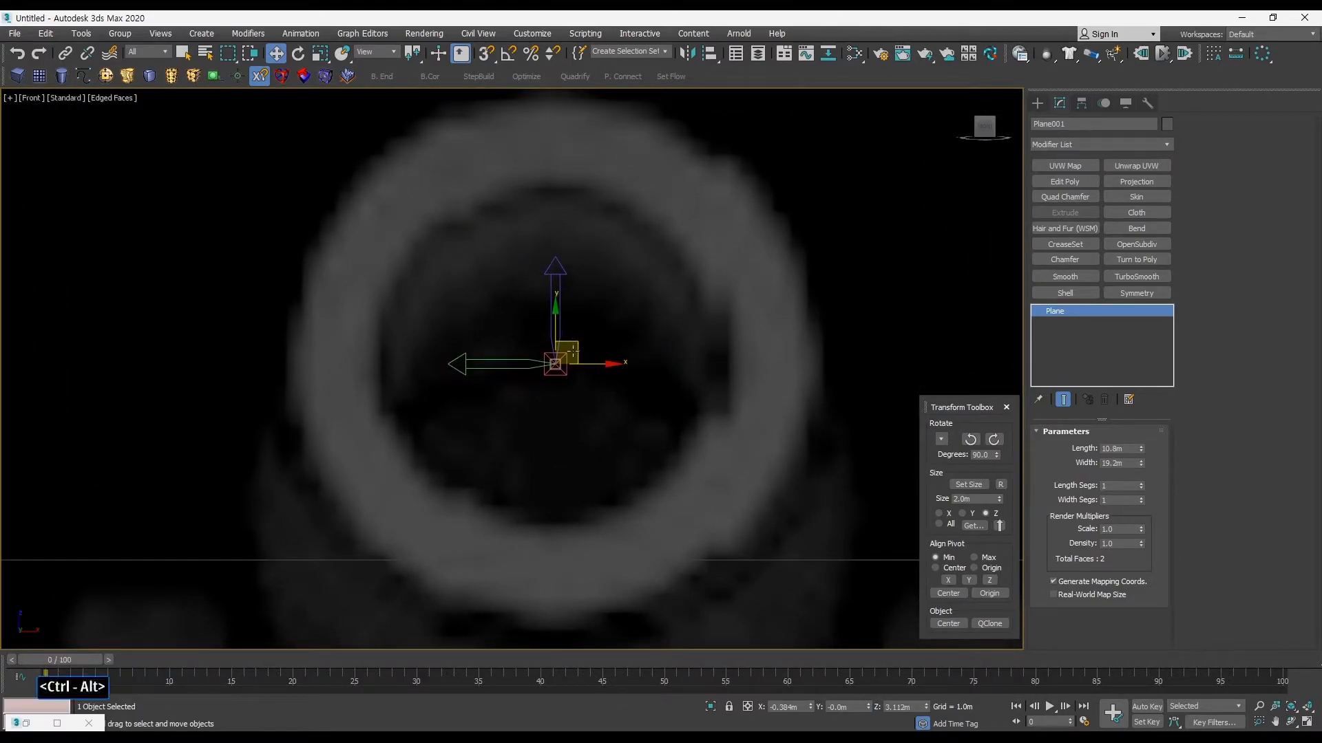
ctrl+alt+middle_drag(601, 369, 623, 457)
middle_drag(640, 400, 598, 375)
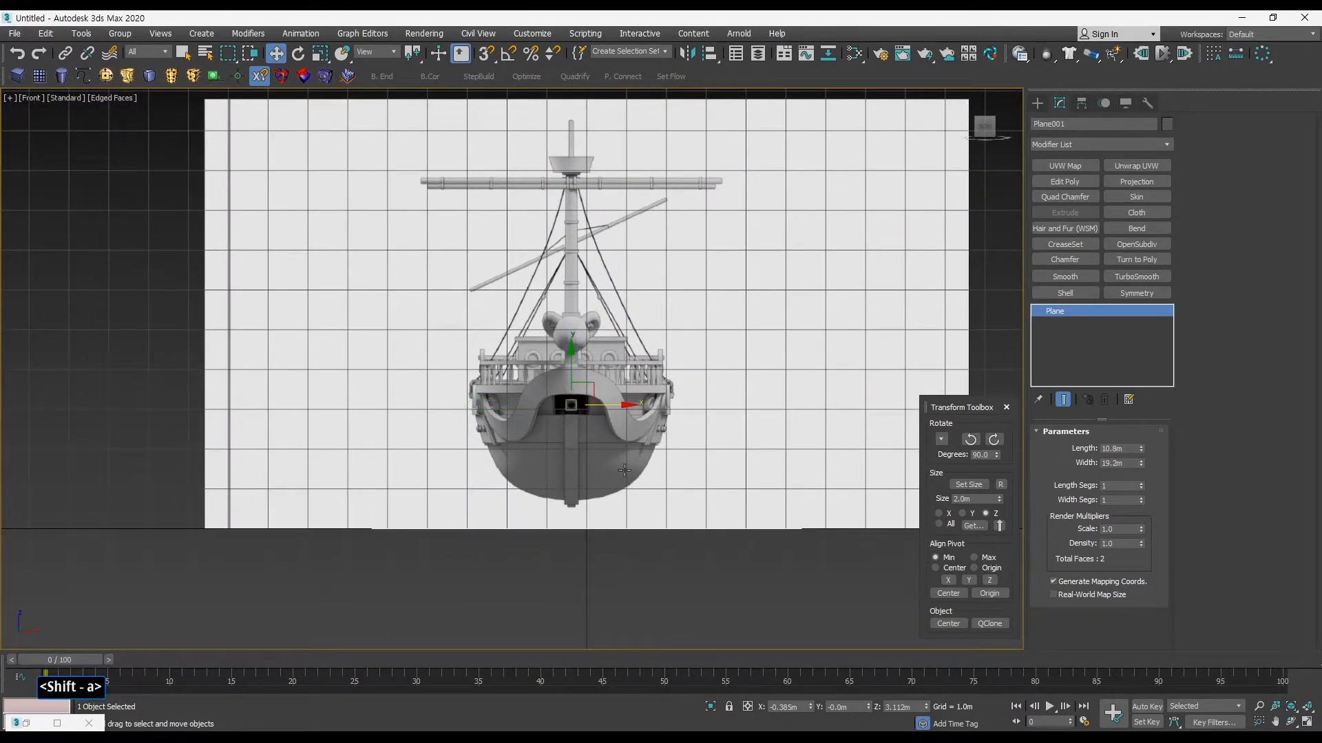
ctrl+alt+middle_drag(621, 477, 623, 463)
ctrl+alt+middle_drag(622, 463, 586, 489)
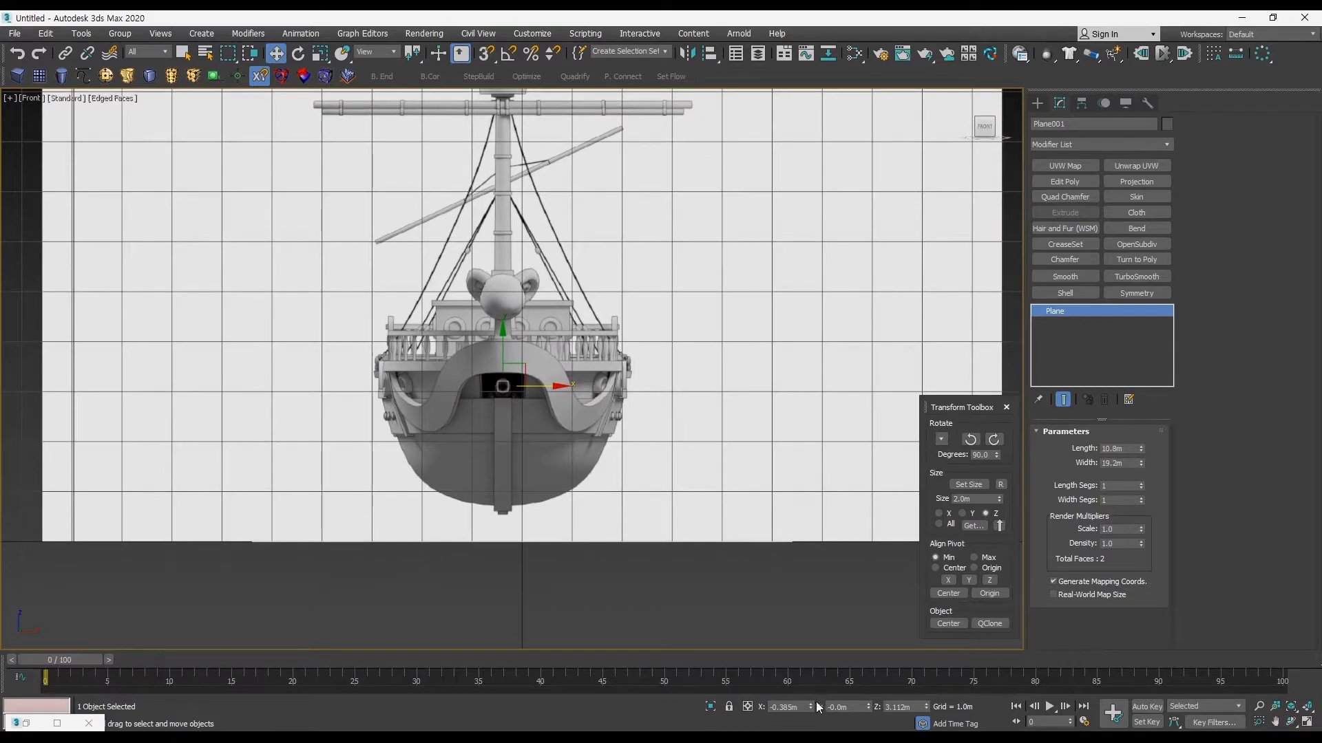
middle_drag(694, 506, 722, 497)
Step: Select the upright front-view plane instead of the ground plane and return to the maximised Front viewport
click(740, 621)
click(711, 521)
key(ctrl+z)
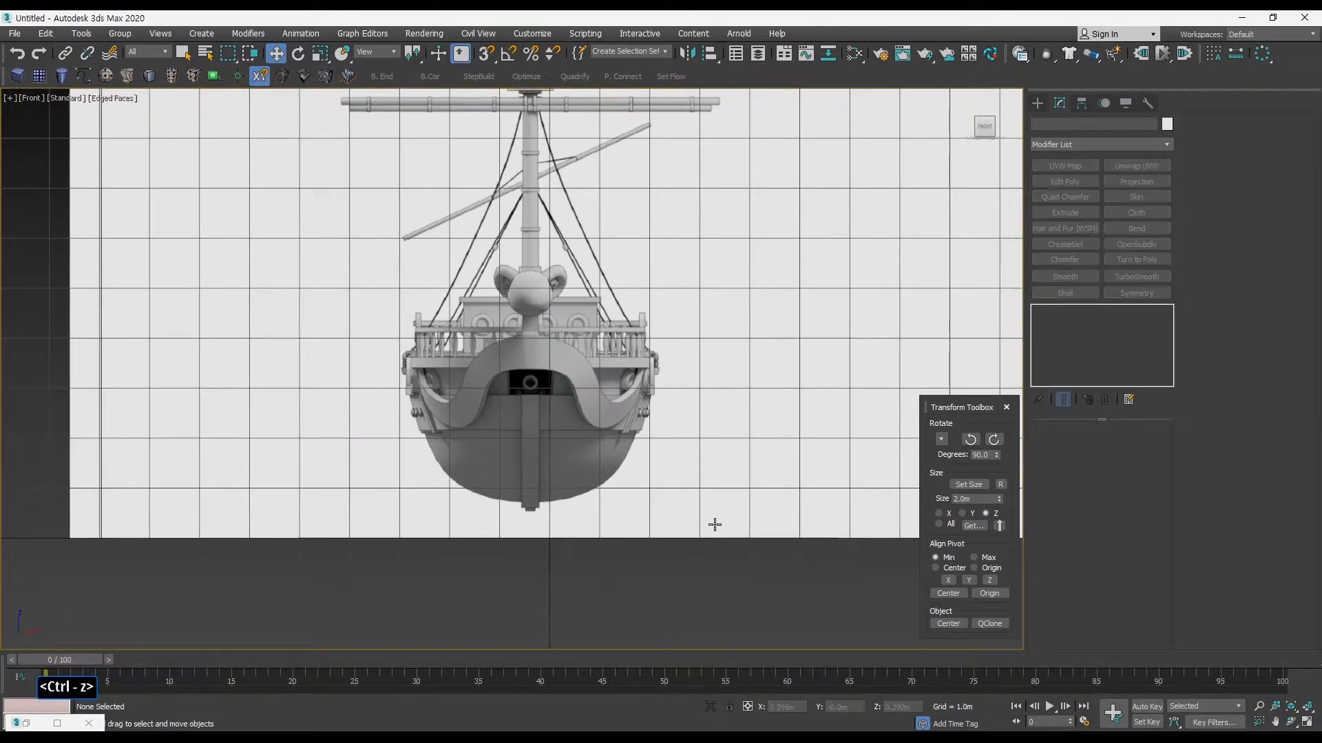
ctrl+alt+middle_drag(680, 537, 730, 556)
click(724, 452)
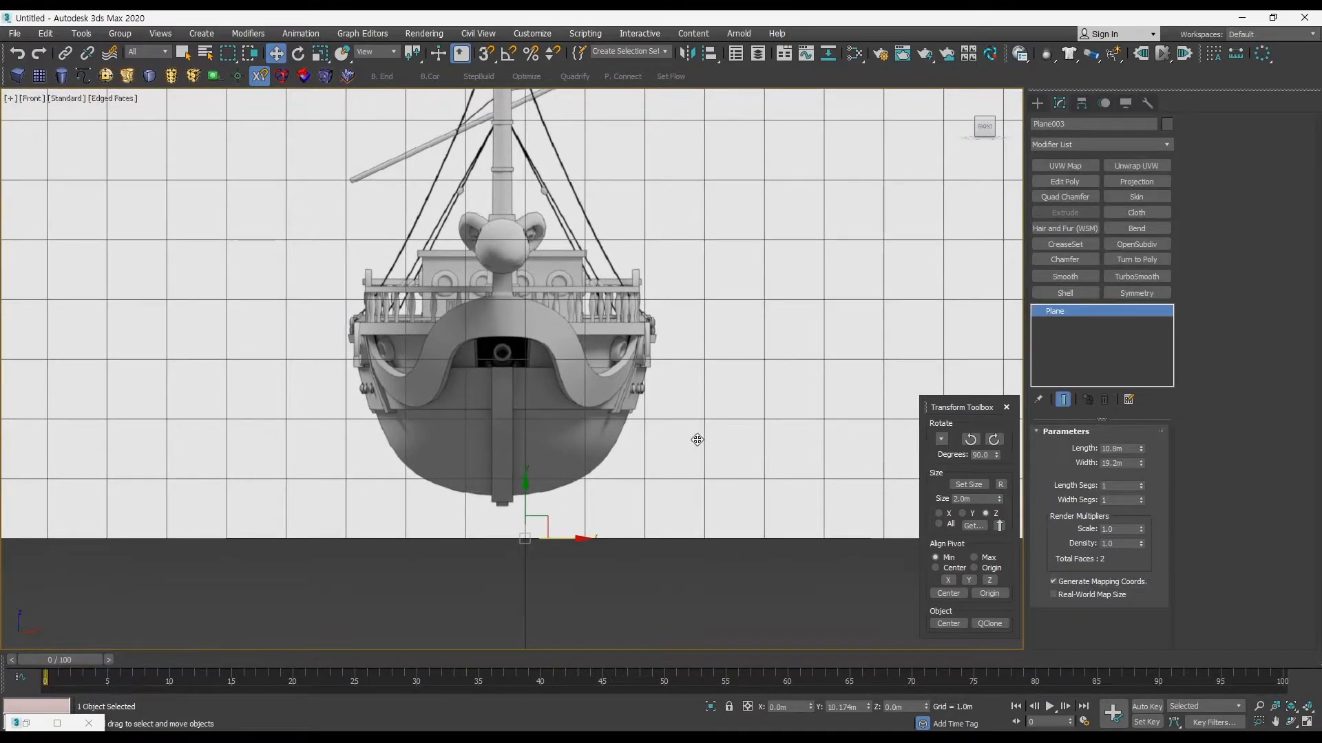
middle_drag(700, 442, 702, 442)
key(alt+w)
middle_click(815, 468)
click(815, 464)
click(721, 454)
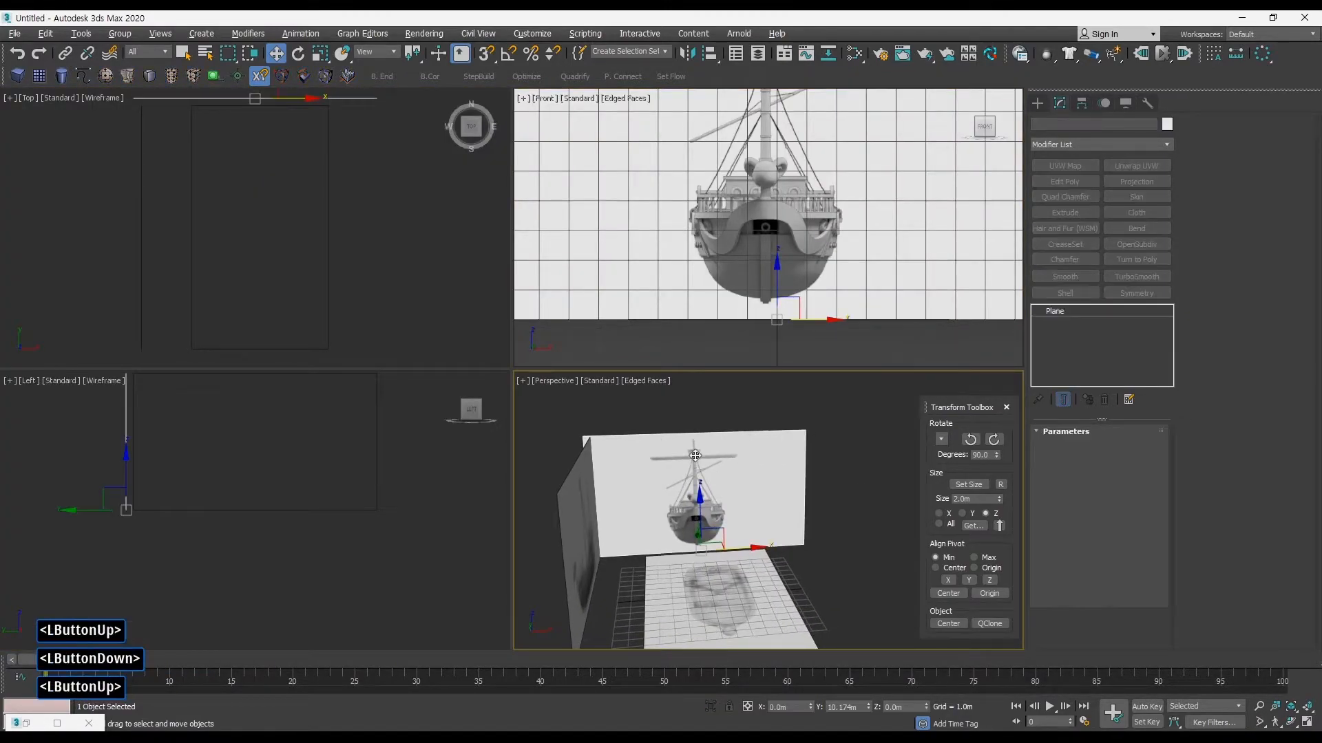
middle_drag(768, 283, 761, 289)
key(alt+w)
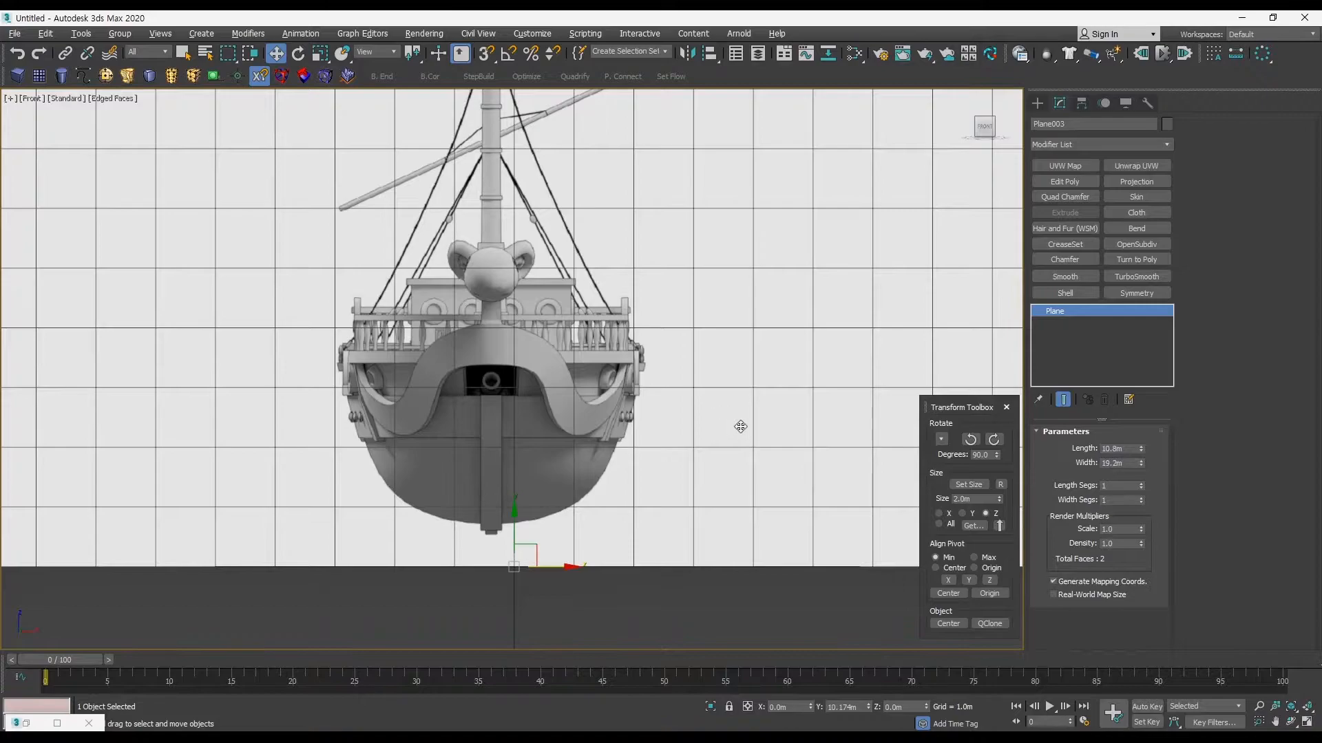
Step: Examine the reference planes in perspective to verify that the front-view plane is the selected one
key(alt+w)
middle_click(788, 472)
alt+middle_drag(788, 472, 753, 501)
click(779, 585)
drag(778, 585, 672, 567)
click(711, 434)
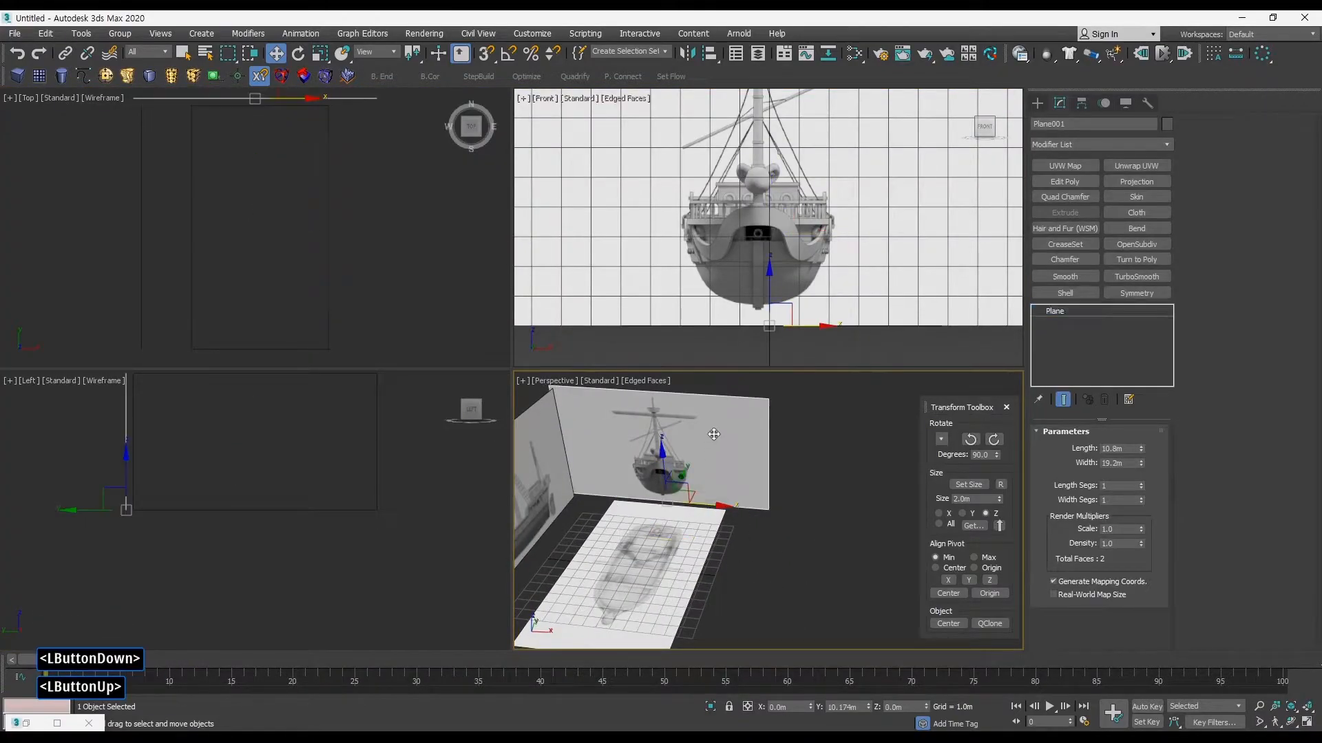
middle_drag(783, 288, 791, 292)
key(alt+w)
key(alt+w)
click(857, 439)
drag(857, 439, 716, 420)
middle_drag(775, 283, 770, 290)
key(alt+w)
Step: Move the front-view plane's pivot to the cannon muzzle's centre, about X -0.38 m and Z 3.11 m, and set the plane's X position to 0
middle_drag(522, 394, 603, 511)
key(w)
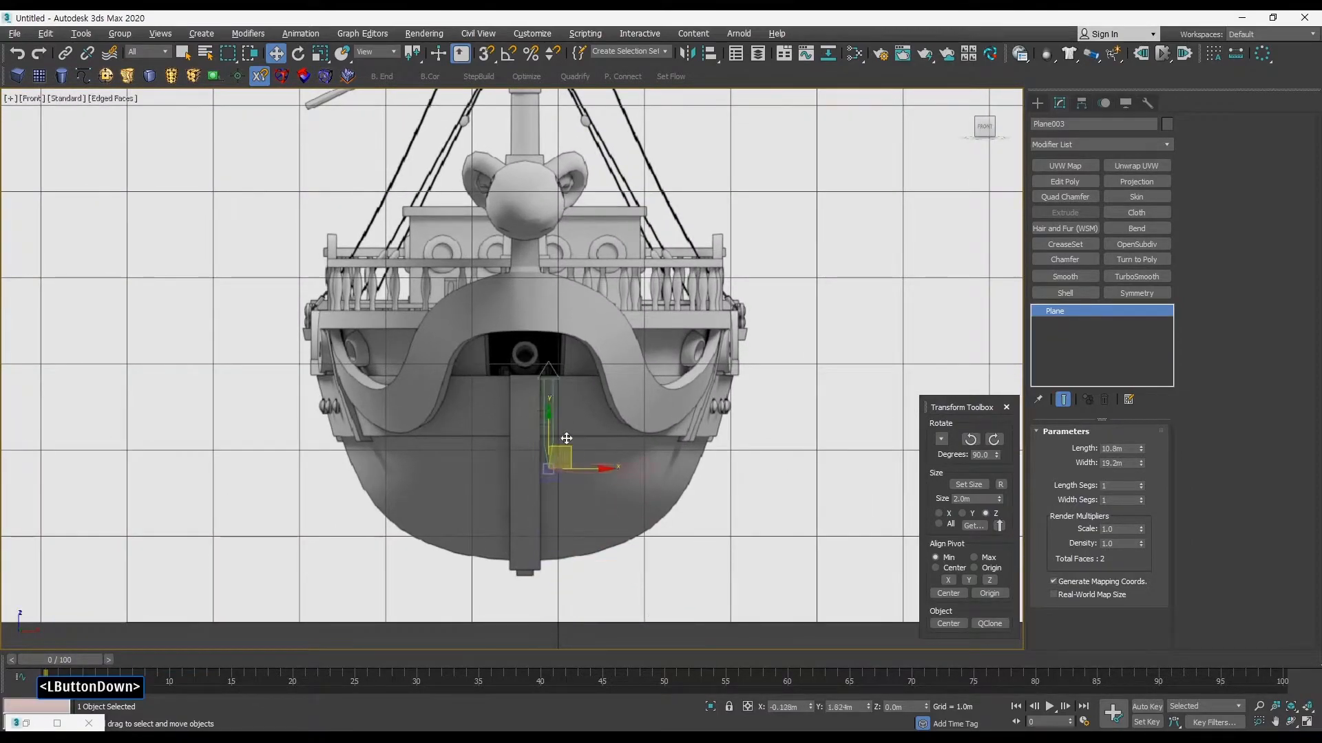
ctrl+alt+middle_drag(531, 333, 474, 283)
drag(474, 284, 572, 316)
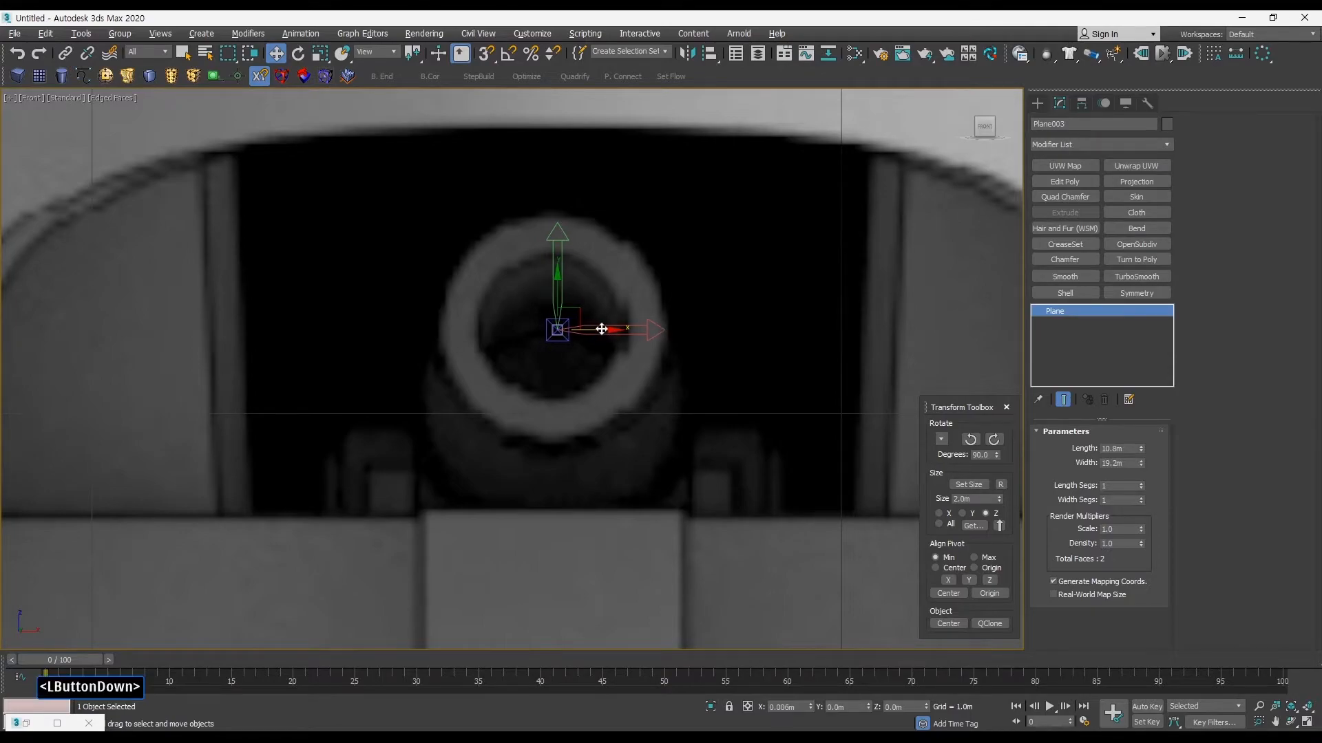
ctrl+alt+middle_drag(613, 337, 662, 481)
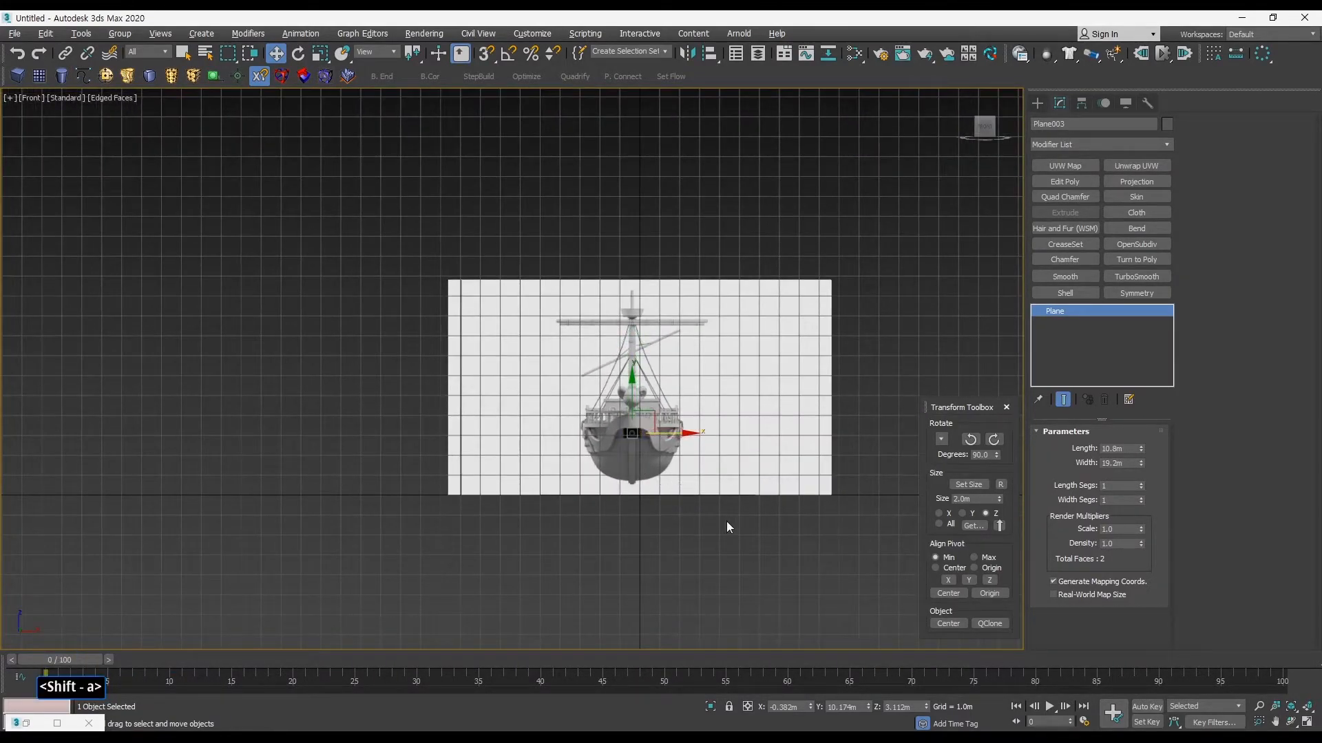
right_click(812, 707)
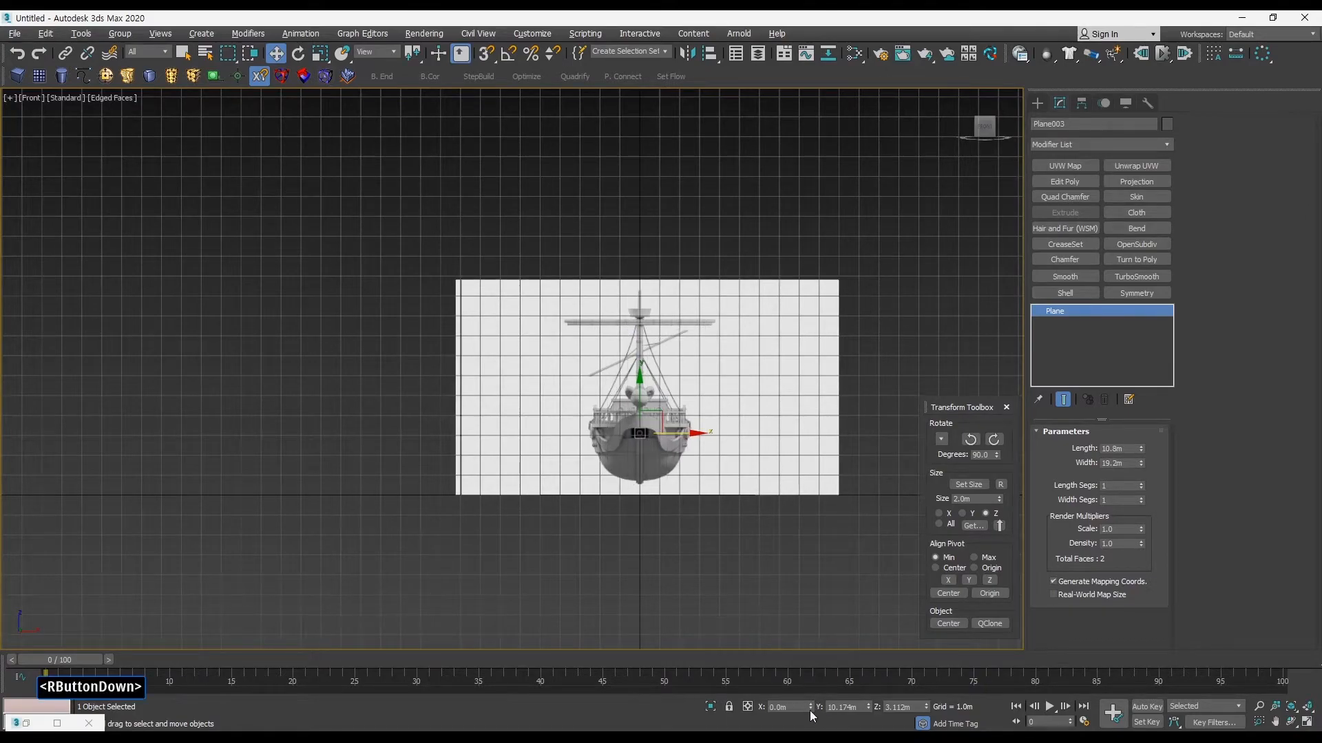
ctrl+alt+middle_drag(720, 574, 670, 436)
Step: Select the ground plane and maximise the Top viewport in shaded display with edged faces
key(alt+w)
middle_click(720, 407)
key(alt+w)
click(438, 415)
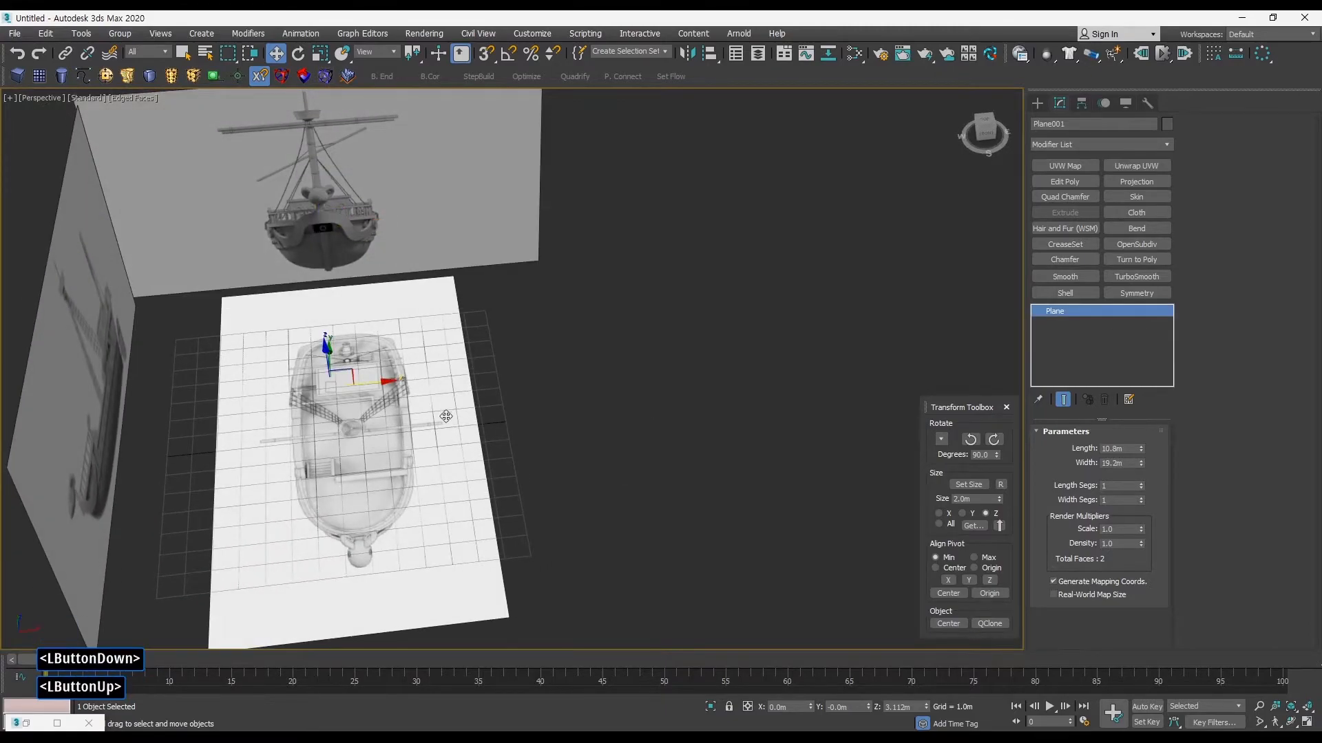
key(alt+w)
mouse_move(390, 258)
middle_down()
mouse_move(422, 257)
mouse_move(427, 273)
middle_up()
key(F4)
key(F3)
key(F4)
key(F4)
key(alt+w)
Step: Move the ground plane's pivot to the centre of the mast in the top view, at about X 0.56 m and Y 0.52 m
middle_drag(615, 354, 493, 266)
ctrl+alt+middle_drag(483, 337, 486, 317)
middle_drag(468, 287, 520, 357)
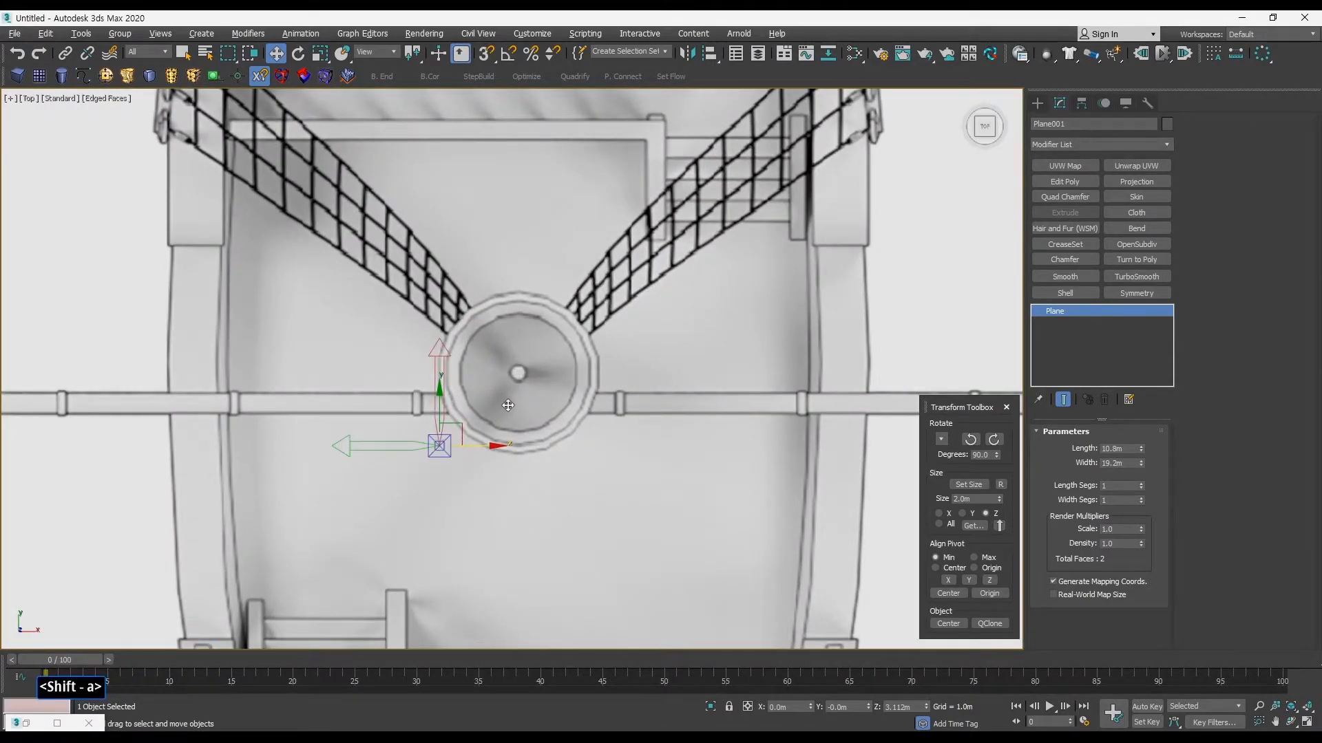
ctrl+alt+middle_drag(507, 406, 510, 339)
drag(387, 494, 565, 336)
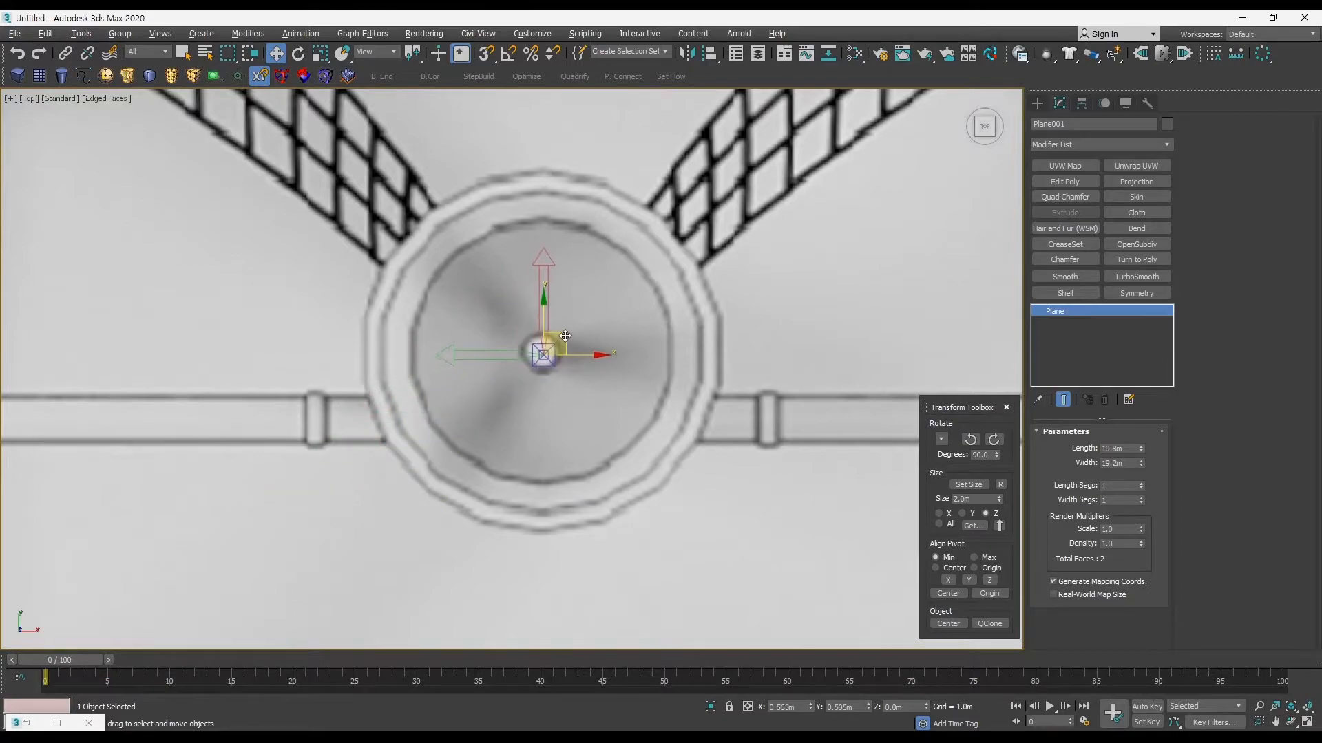
ctrl+alt+middle_drag(563, 333, 555, 315)
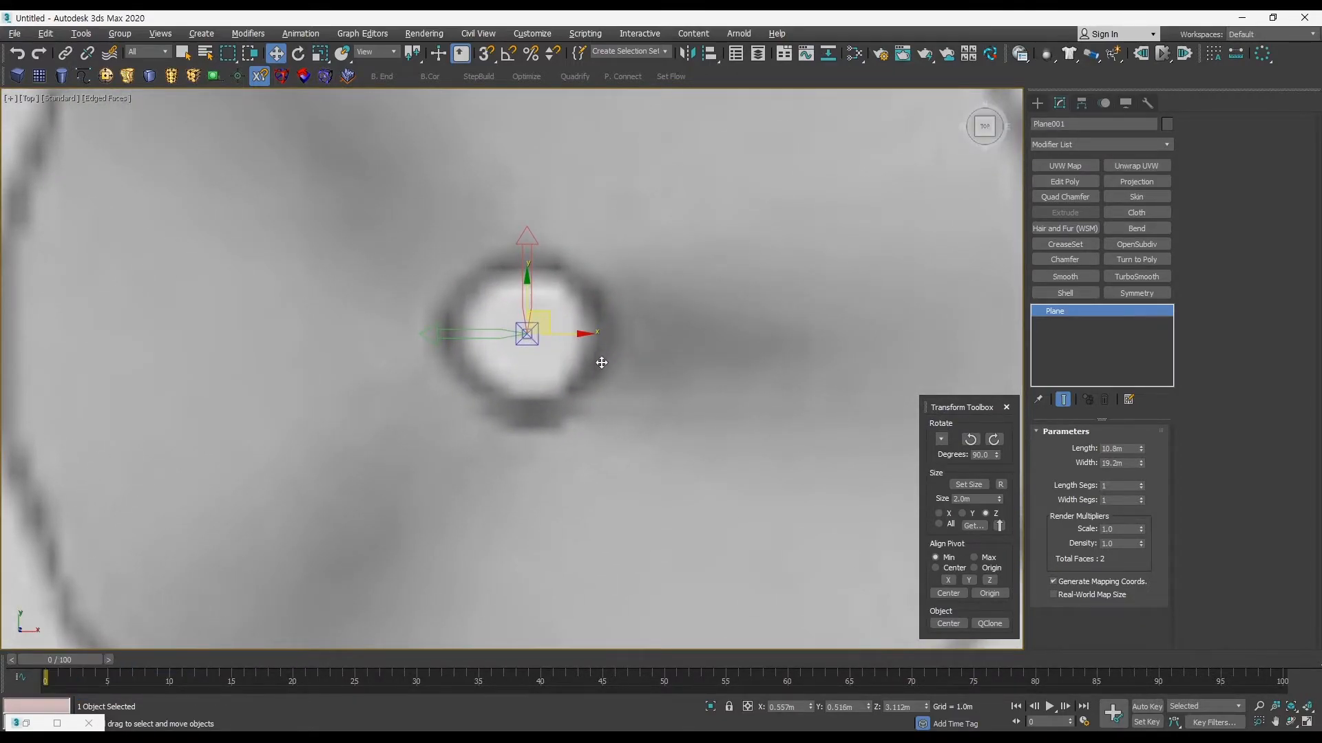
mouse_move(606, 357)
ctrl+alt+middle_down()
mouse_move(665, 447)
mouse_move(670, 386)
mouse_move(600, 390)
mouse_move(583, 353)
ctrl+alt+middle_up()
Step: Try centring the ground plane with the Transform Toolbox's object Center function in perspective, and undo it
key(alt+w)
key(alt+w)
click(595, 474)
drag(596, 479, 433, 437)
alt+middle_drag(427, 430, 355, 407)
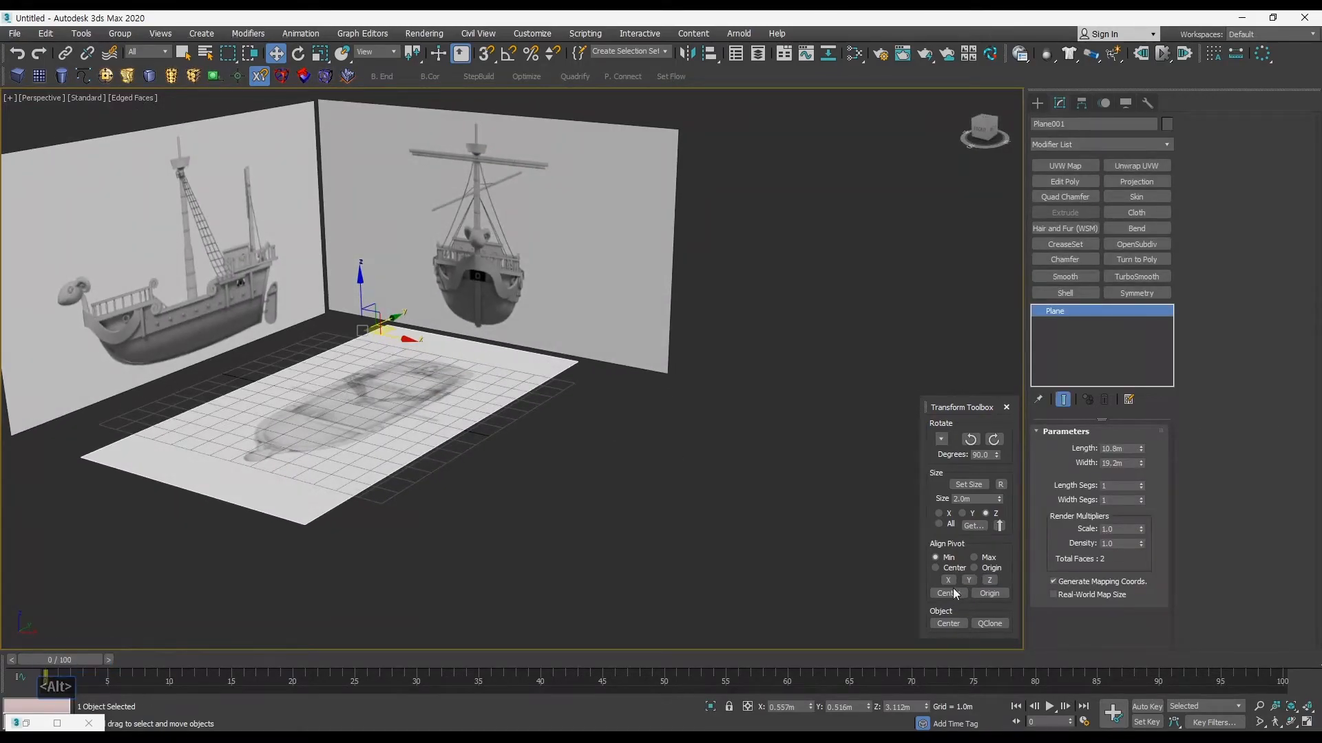
alt+middle_drag(894, 568, 555, 522)
click(947, 623)
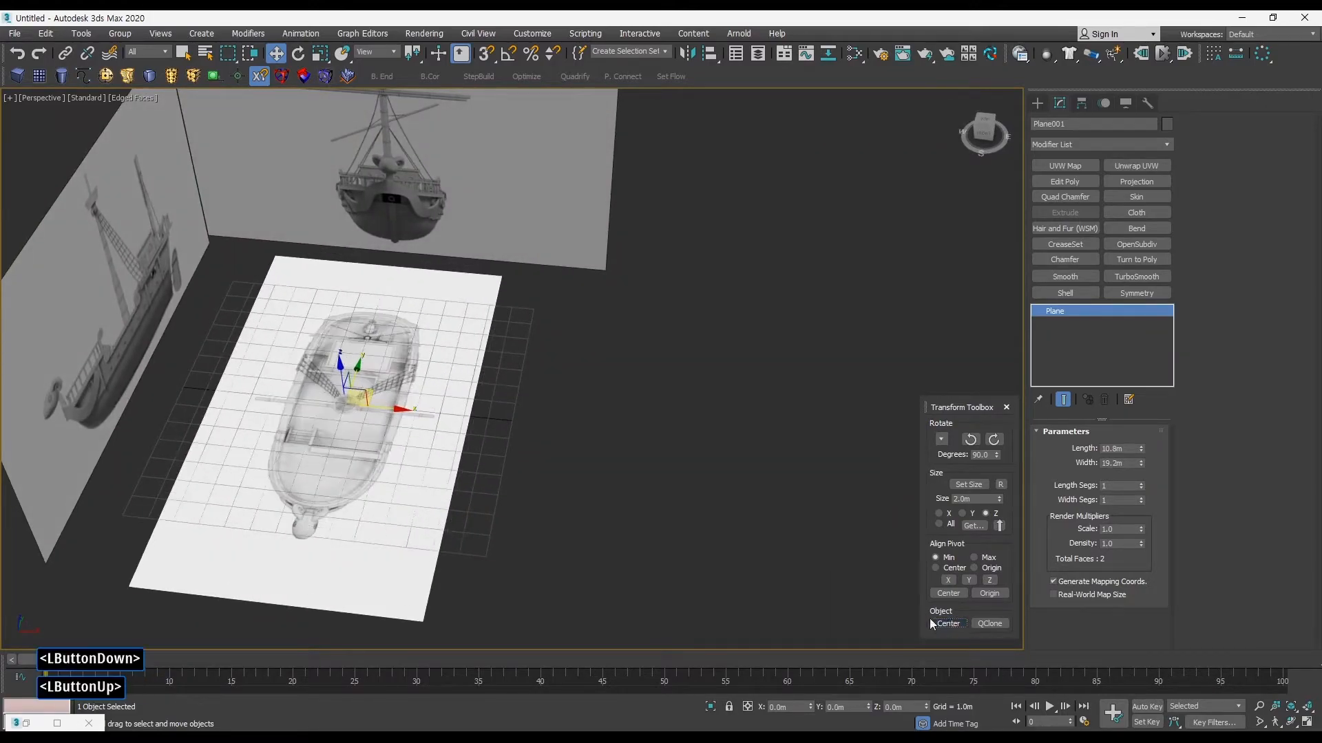
alt+middle_drag(706, 572, 831, 550)
key(ctrl+z)
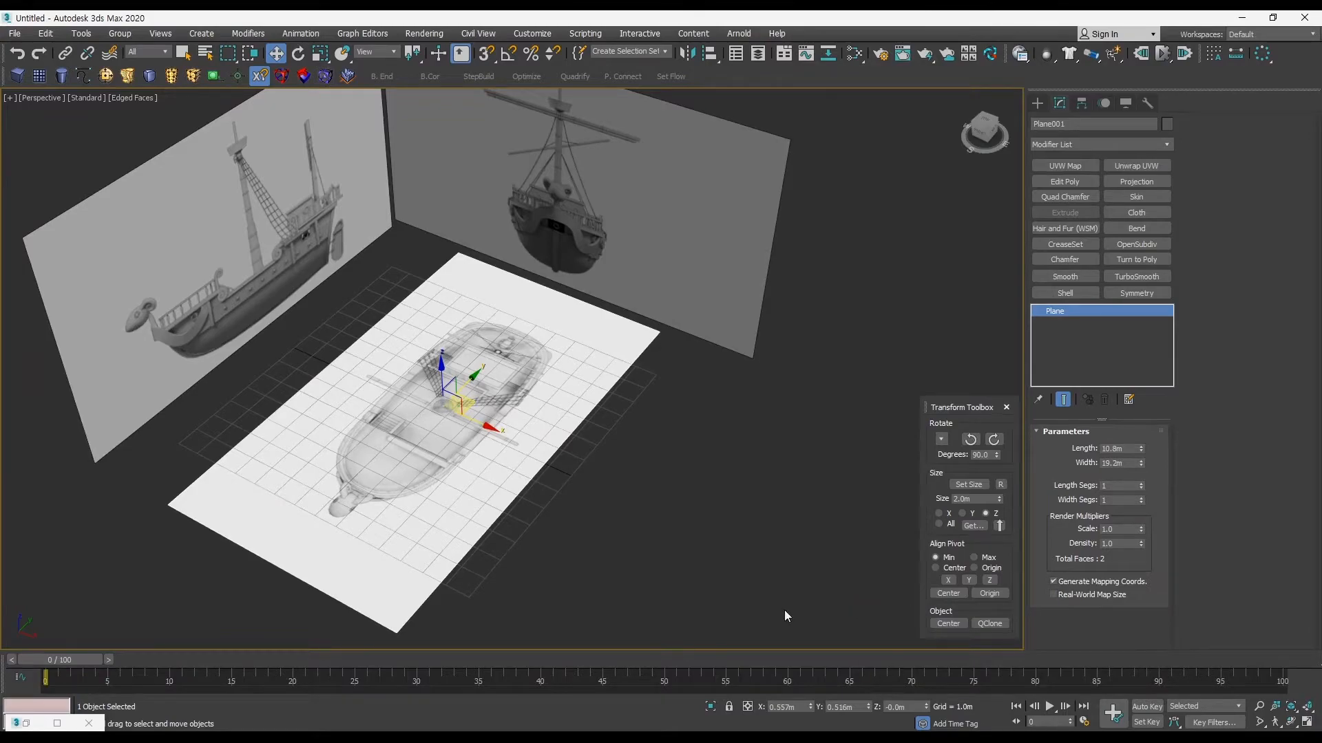
Step: Set the ground plane's X position to 0 and inspect its alignment with the upright planes
right_click(810, 707)
alt+middle_drag(597, 525, 555, 509)
alt+middle_drag(435, 420, 490, 223)
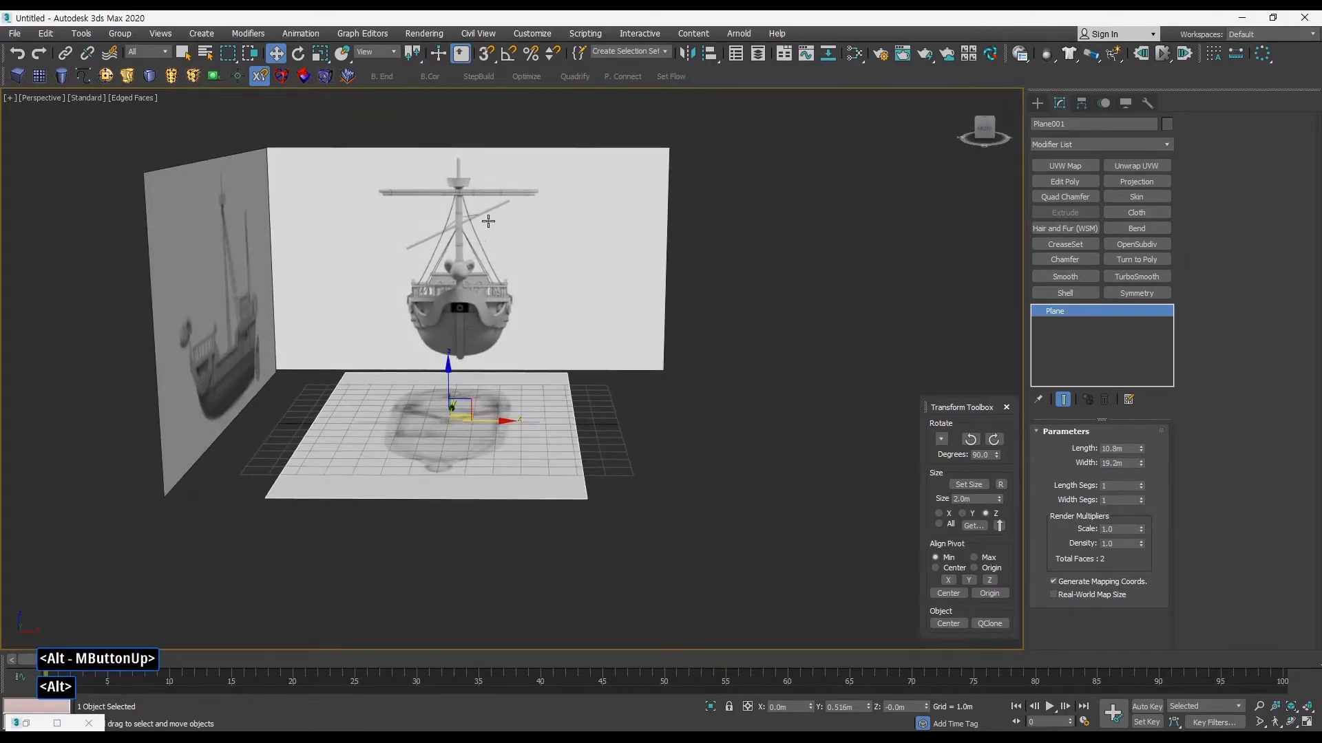
alt+middle_drag(461, 331, 230, 269)
alt+middle_drag(619, 262, 194, 401)
alt+middle_drag(621, 460, 500, 389)
middle_drag(499, 389, 640, 447)
Step: Rotate the front-view plane 90° about Z and move it along Y to about 17.37 m
click(444, 382)
click(971, 440)
alt+middle_drag(749, 419, 595, 328)
drag(519, 366, 619, 368)
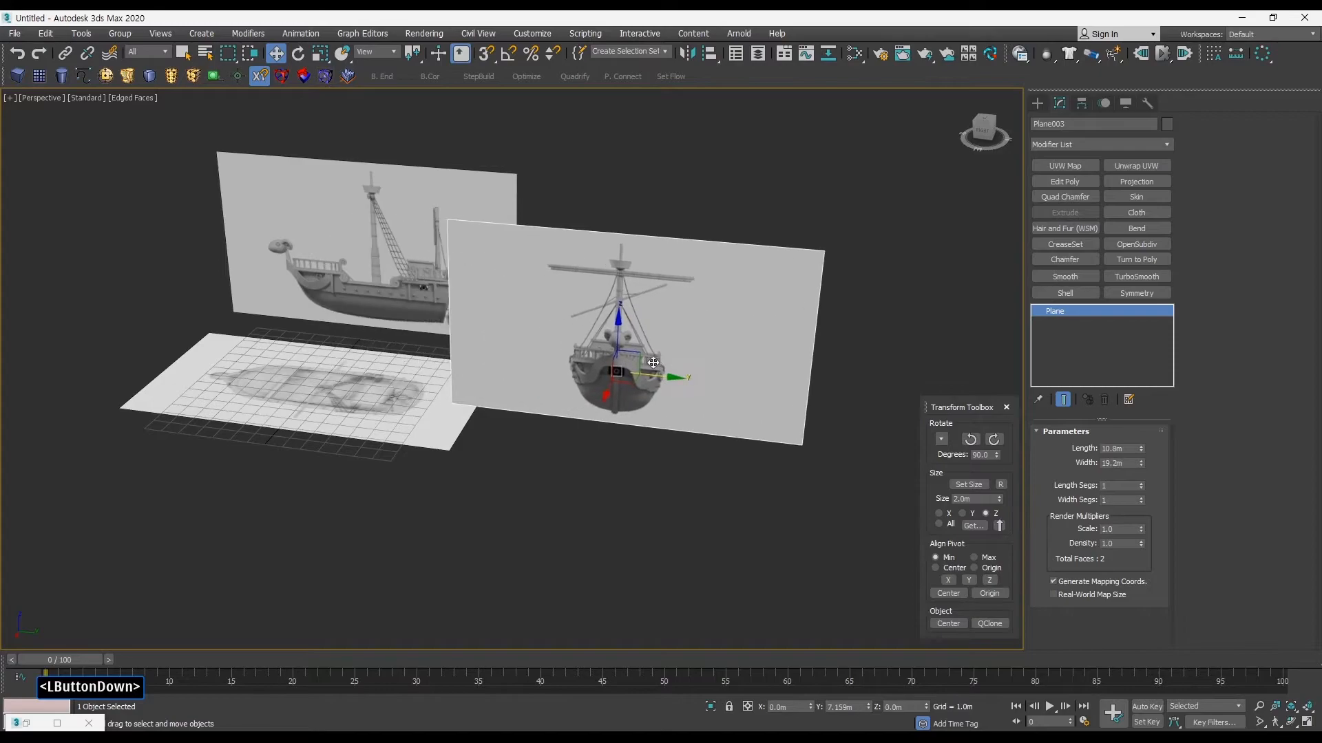
Step: Display the Left viewport shaded and compare the orientation of its planes with the perspective view
key(alt+w)
middle_click(324, 447)
key(alt+w)
mouse_move(552, 422)
middle_down()
mouse_move(541, 435)
mouse_move(570, 411)
mouse_move(549, 393)
mouse_move(525, 428)
middle_up()
key(F3)
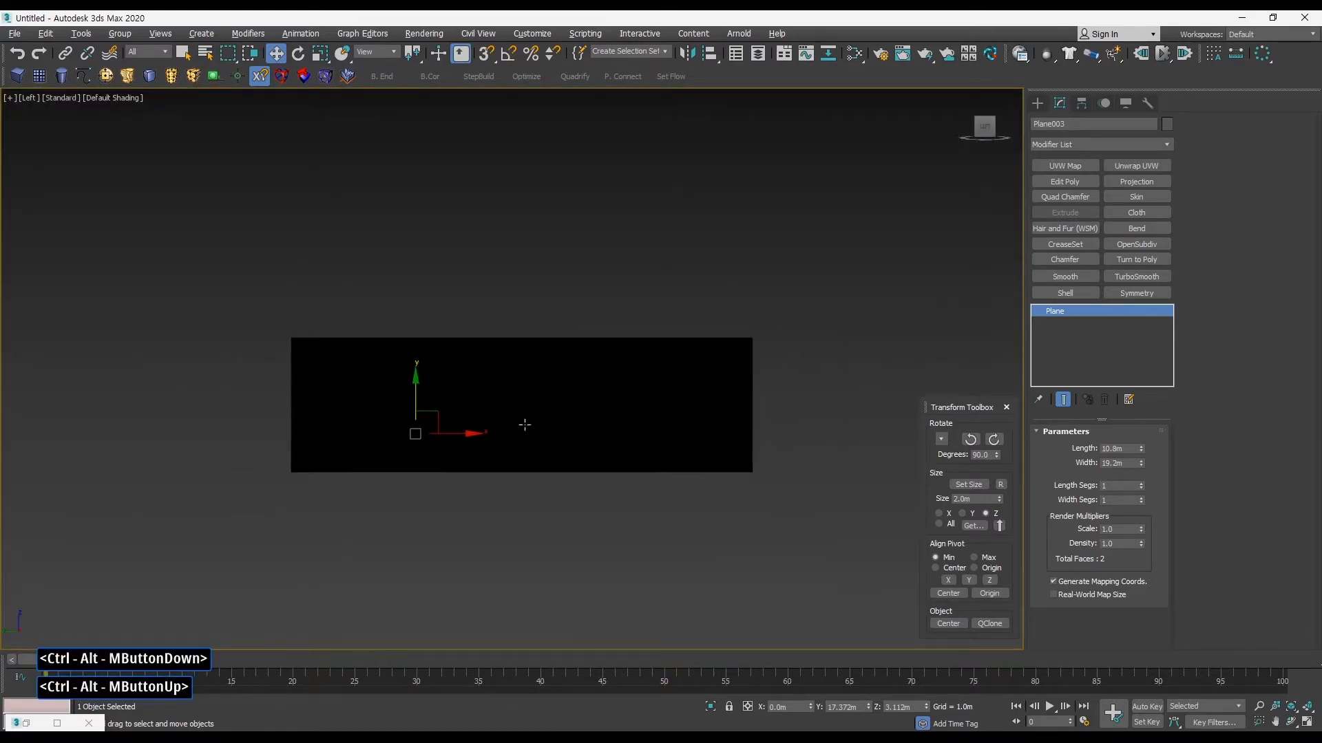
key(alt+w)
middle_click(657, 428)
alt+middle_drag(657, 428, 461, 419)
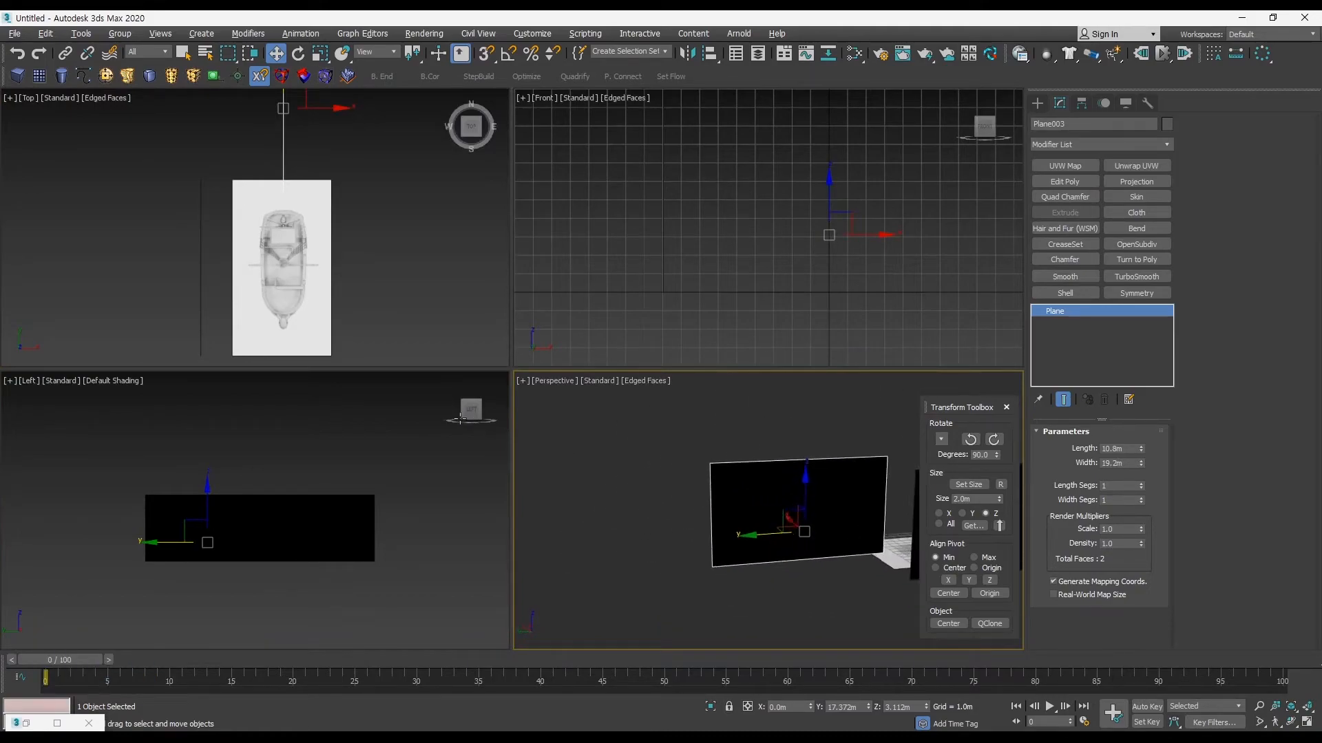
alt+middle_drag(647, 468, 761, 449)
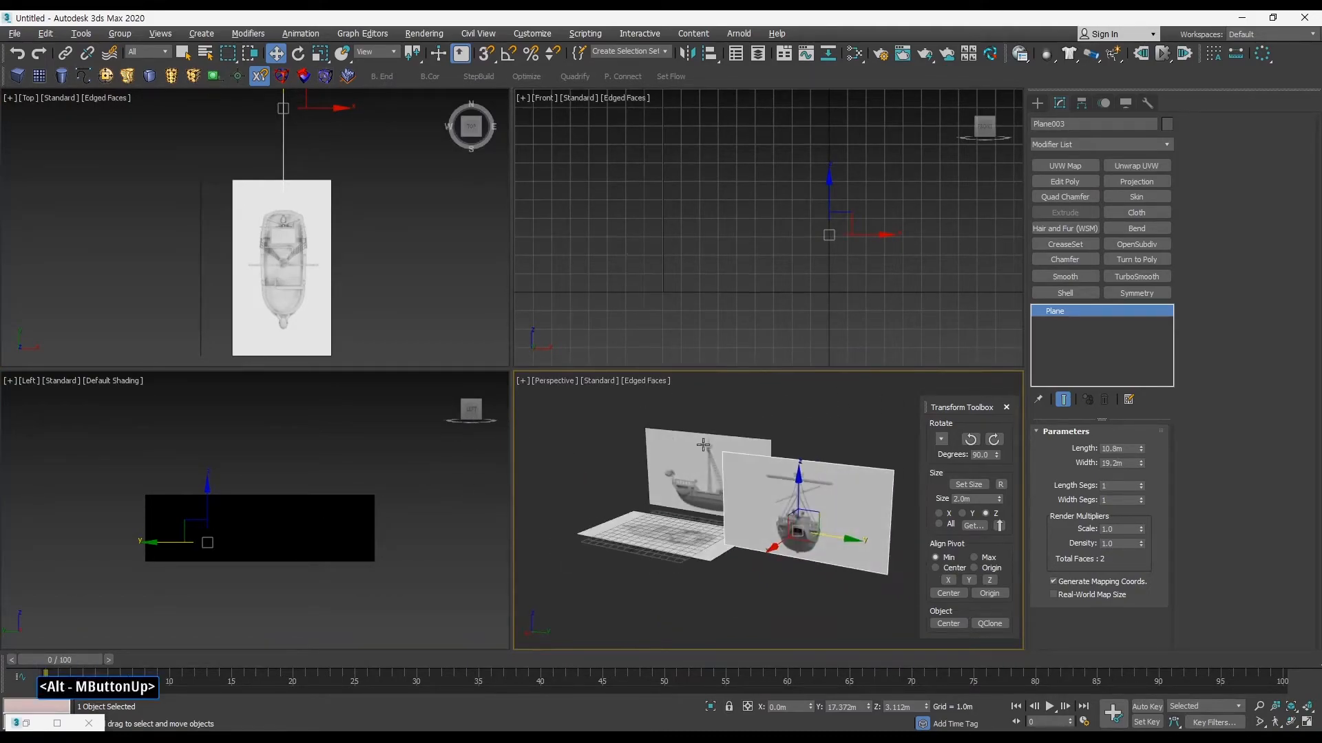
Step: Maximise the Left viewport and switch it to the Right view
middle_click(294, 461)
key(alt+w)
middle_drag(437, 403, 496, 416)
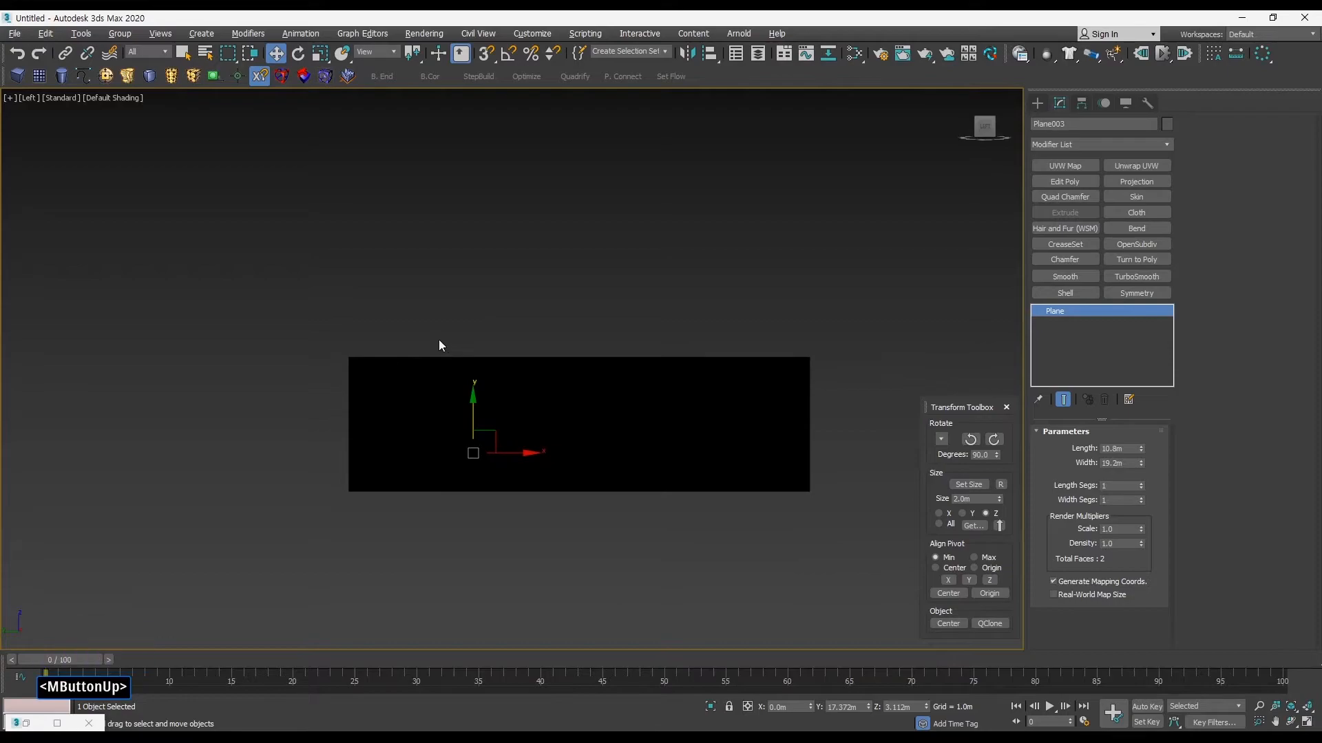
middle_drag(408, 274, 417, 280)
middle_drag(400, 257, 400, 264)
click(28, 97)
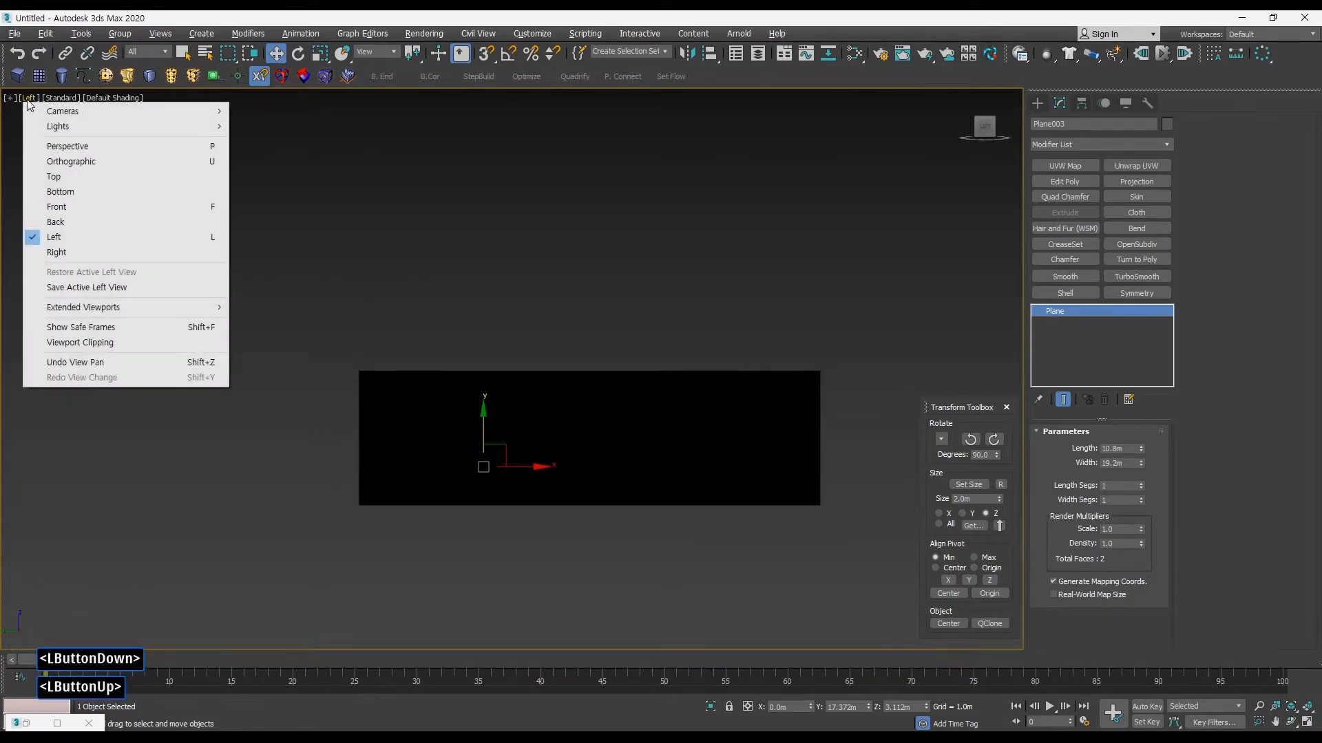
click(98, 252)
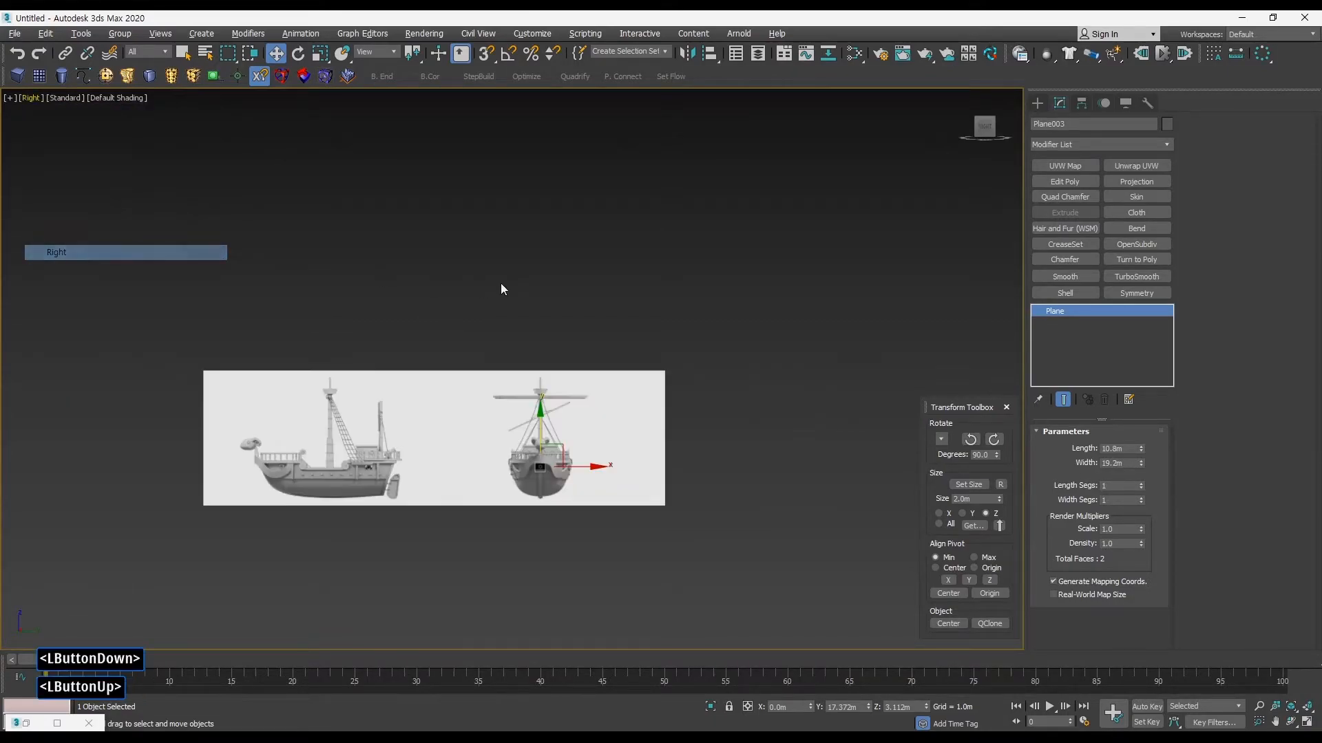
Step: Undo the front-view plane's last move and shift it along Y to about 19.64 m, beside the side-view plane
key(ctrl+z)
middle_drag(535, 366, 543, 345)
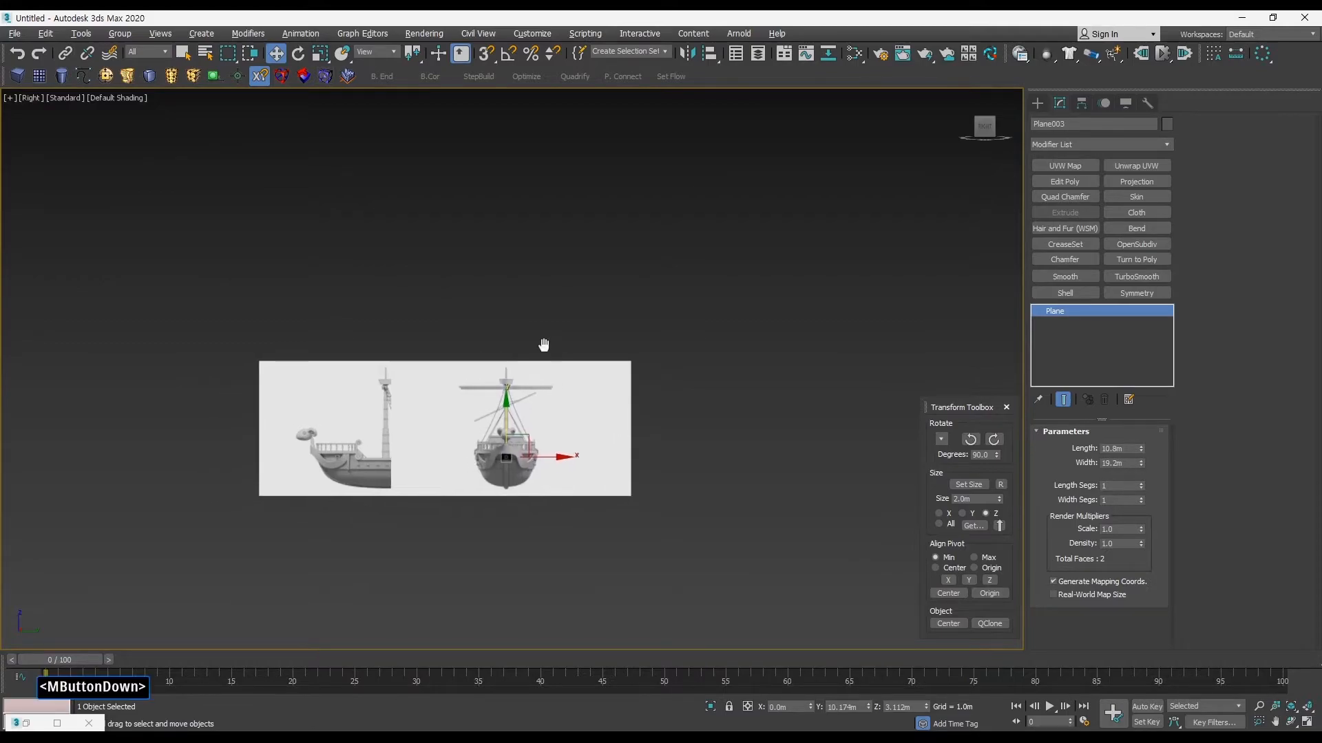
key(alt+w)
Step: Switch the Right viewport to the Left view, maximise it and change it back to the Right view
key(alt+w)
alt+middle_drag(662, 446, 729, 483)
drag(500, 385, 622, 383)
key(alt+w)
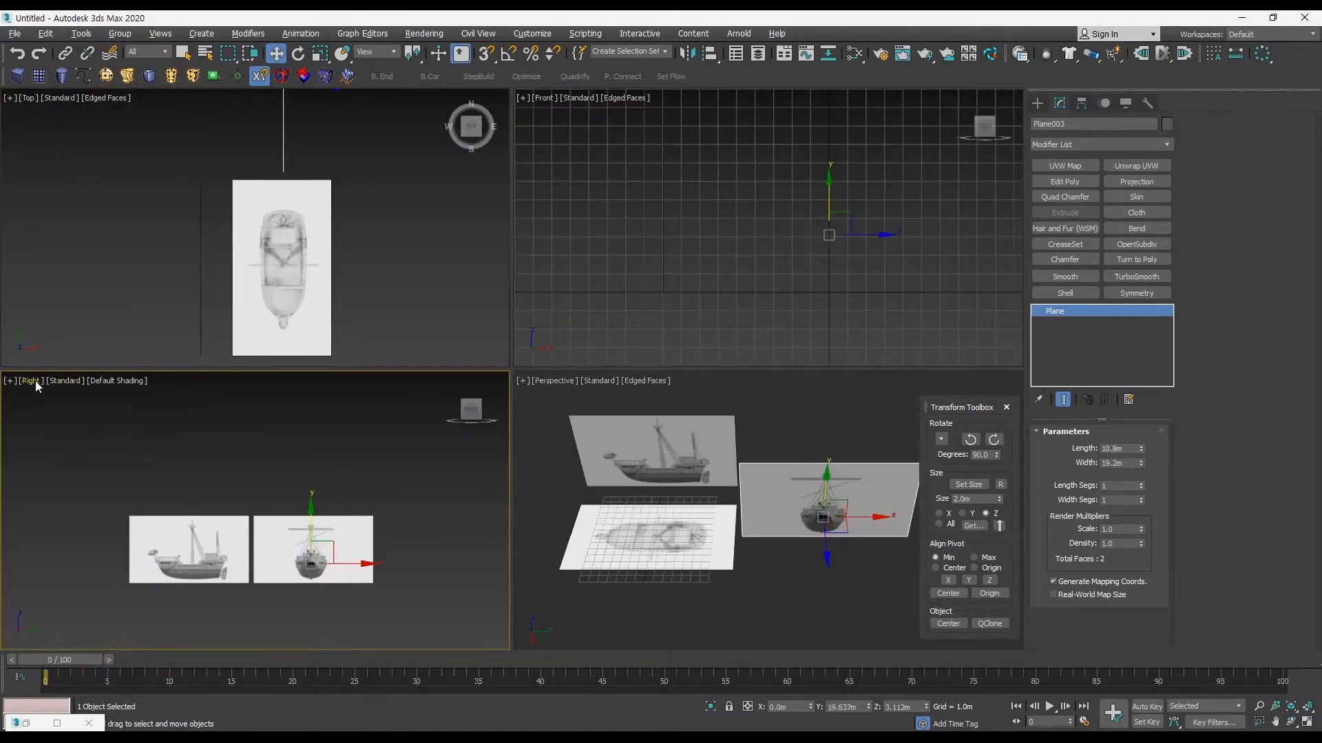
click(33, 380)
click(76, 519)
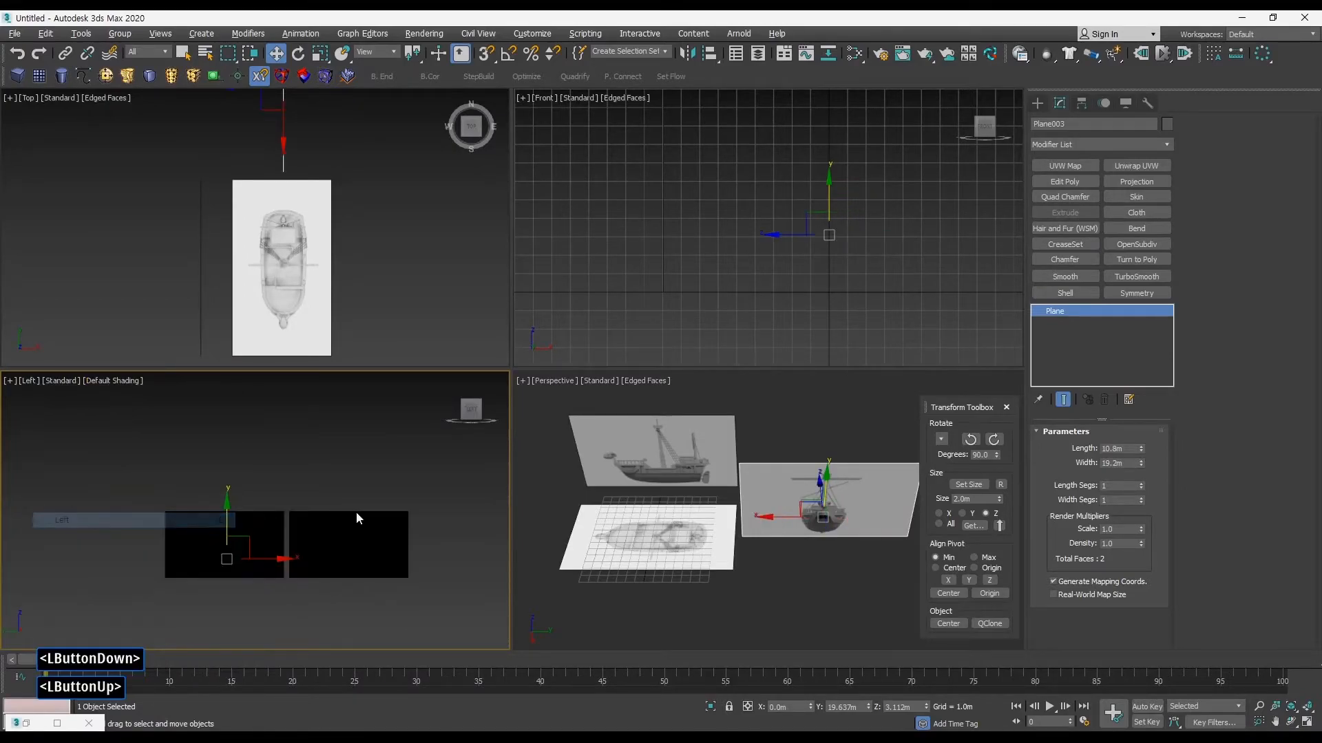
key(alt+w)
middle_drag(325, 498, 300, 498)
middle_drag(402, 404, 405, 411)
key(v)
key(r)
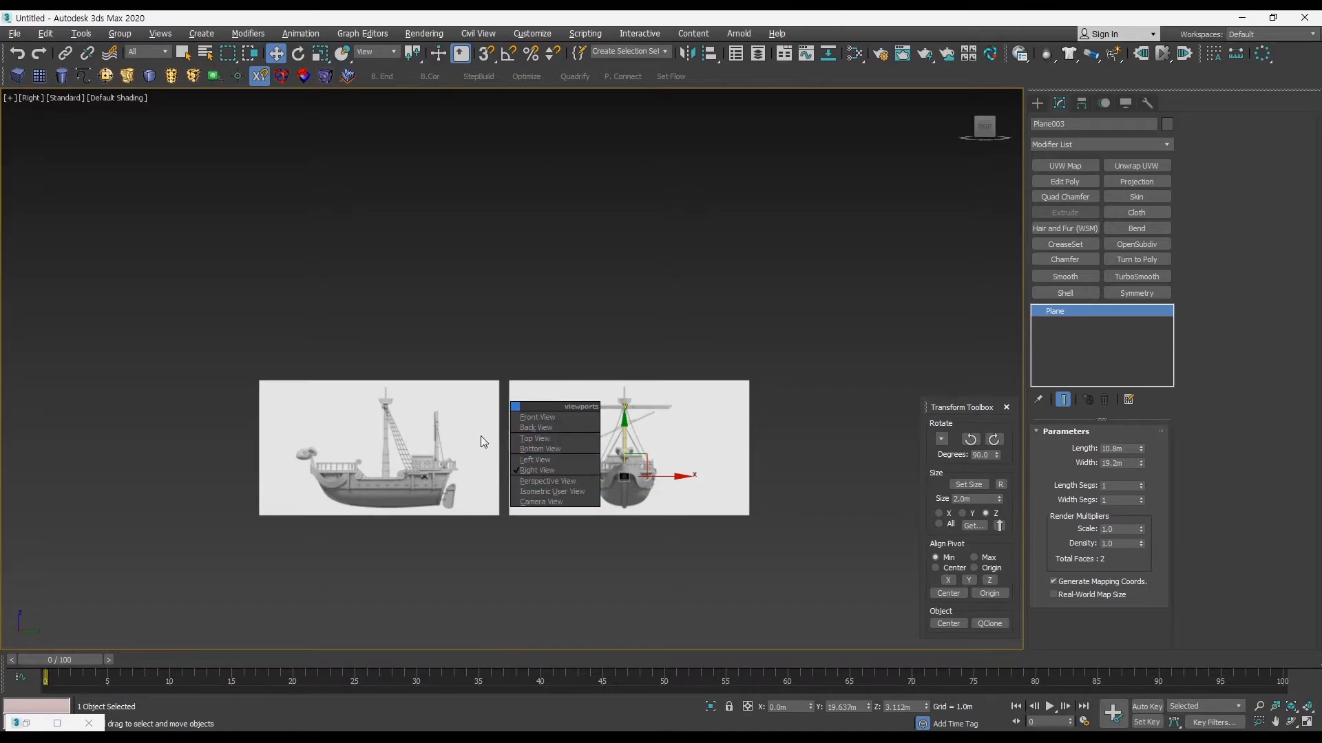
click(543, 475)
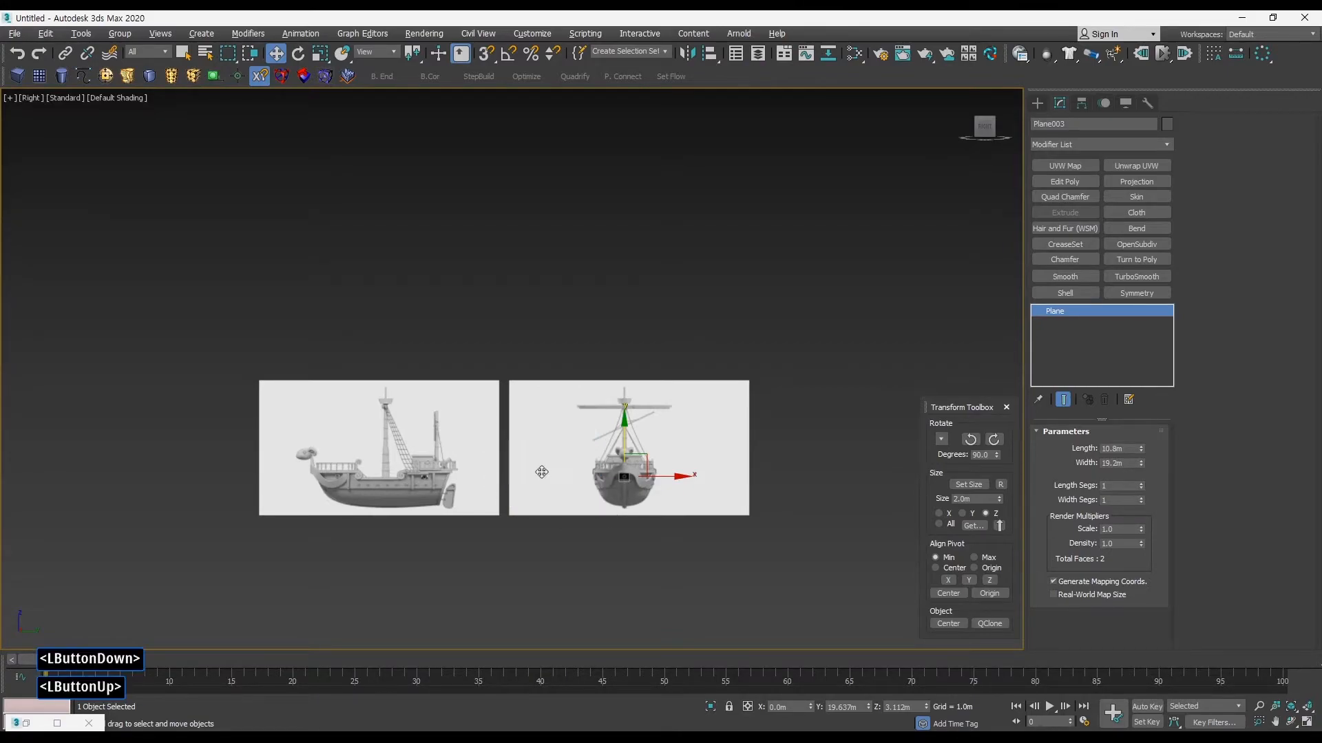
Step: Cycle through the standard views and compare the side and front ship drawings in the Right viewport
middle_drag(534, 430, 495, 473)
key(t)
key(f)
key(v)
key(r)
key(alt+w)
middle_drag(347, 504, 352, 523)
middle_drag(351, 510, 358, 524)
middle_drag(645, 320, 631, 342)
middle_drag(381, 477, 362, 502)
middle_drag(303, 492, 340, 480)
middle_drag(329, 472, 367, 476)
Step: Examine the arrangement of the three reference planes in the Perspective viewport and clear the selection
key(v)
key(r)
key(alt+w)
middle_drag(516, 464, 528, 449)
ctrl+alt+middle_drag(714, 440, 751, 395)
drag(773, 479, 678, 479)
ctrl+alt+middle_drag(640, 456, 638, 451)
middle_drag(638, 451, 712, 426)
drag(734, 473, 771, 473)
middle_drag(771, 474, 667, 480)
key(alt+w)
key(alt+w)
alt+middle_drag(666, 480, 644, 482)
click(597, 417)
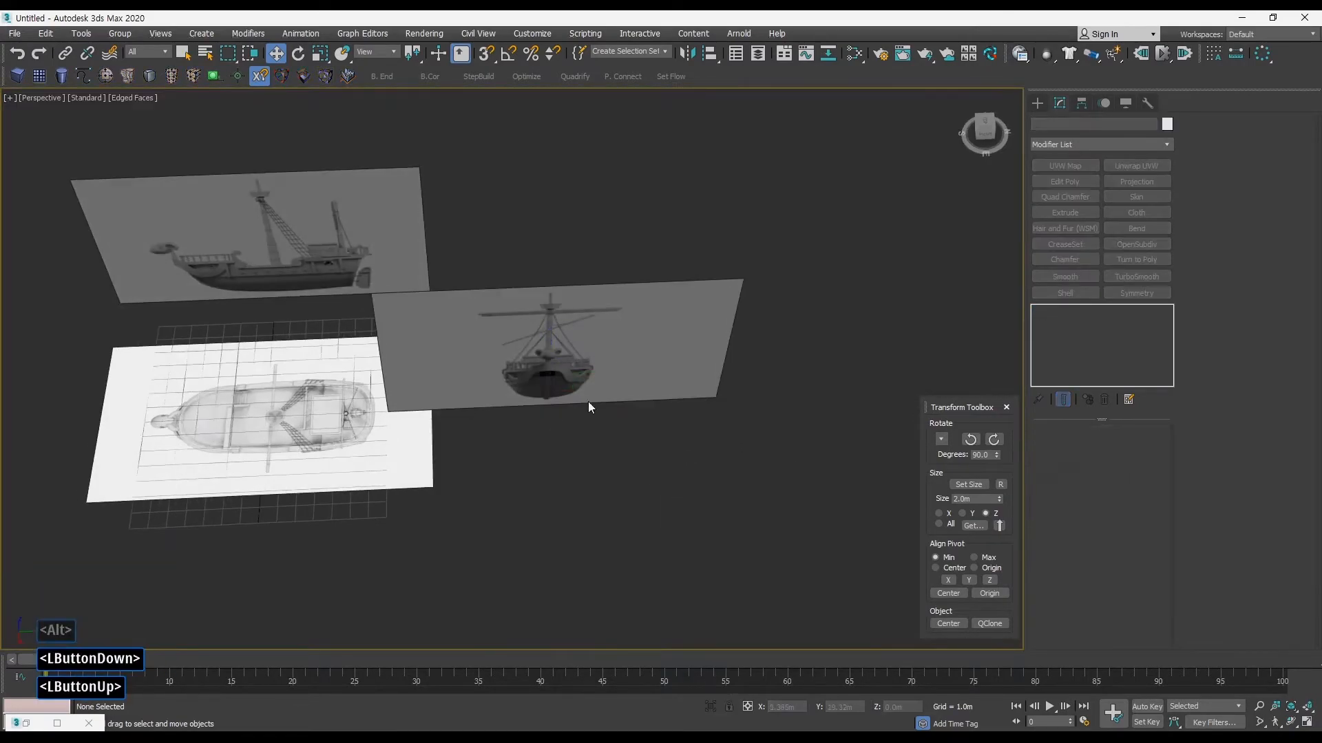
Step: Draw a box about 26.33 m long and 7.28 m wide, running past both the side and front ship drawings
click(15, 78)
drag(163, 355, 628, 448)
click(593, 358)
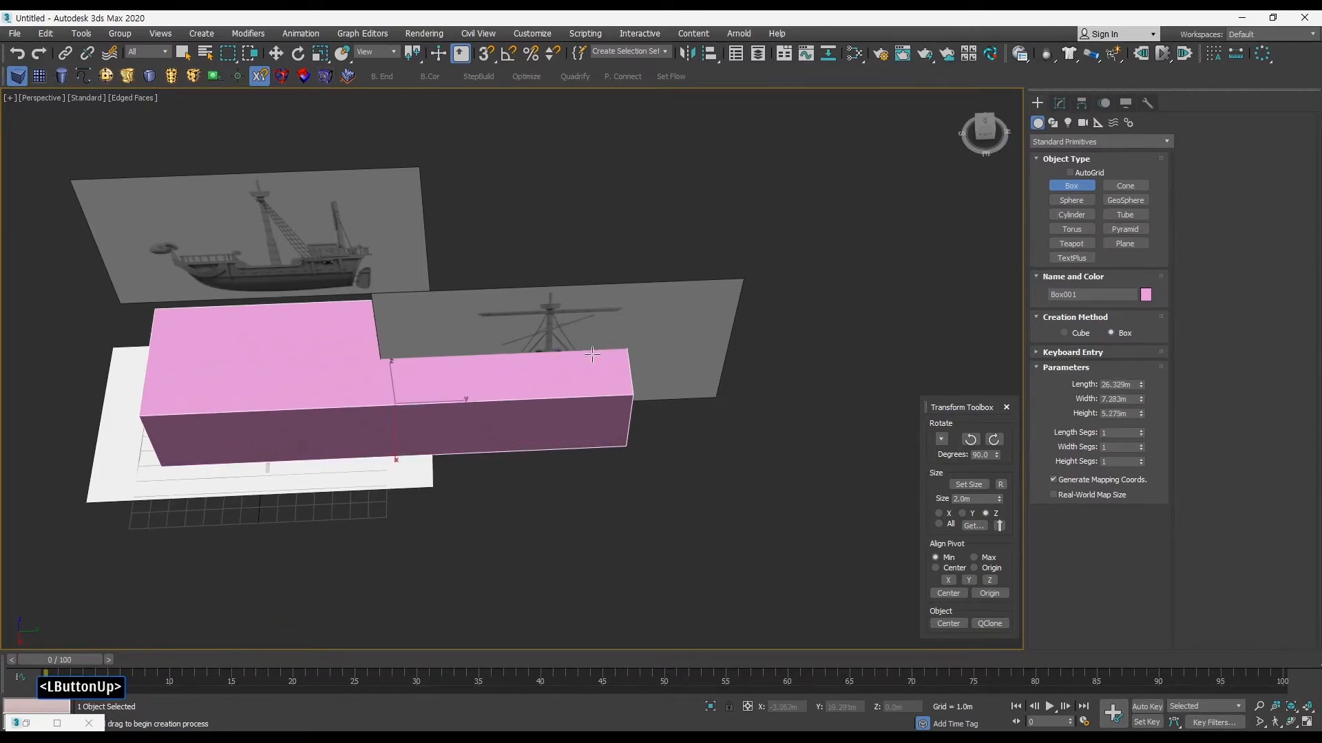
click(599, 313)
key(w)
Step: Maximise the shaded Right viewport and make the box see-through
key(alt+w)
middle_drag(386, 500, 387, 508)
key(alt+w)
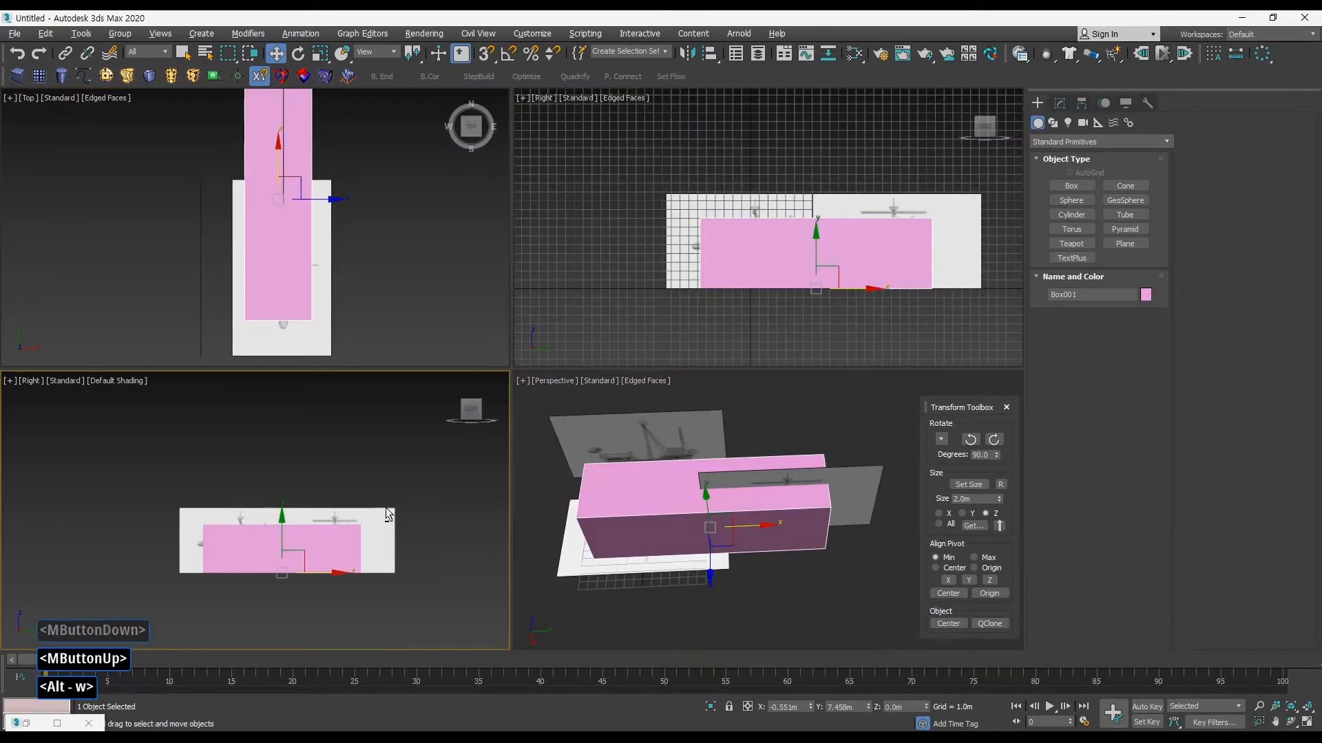
ctrl+alt+middle_drag(590, 480, 634, 431)
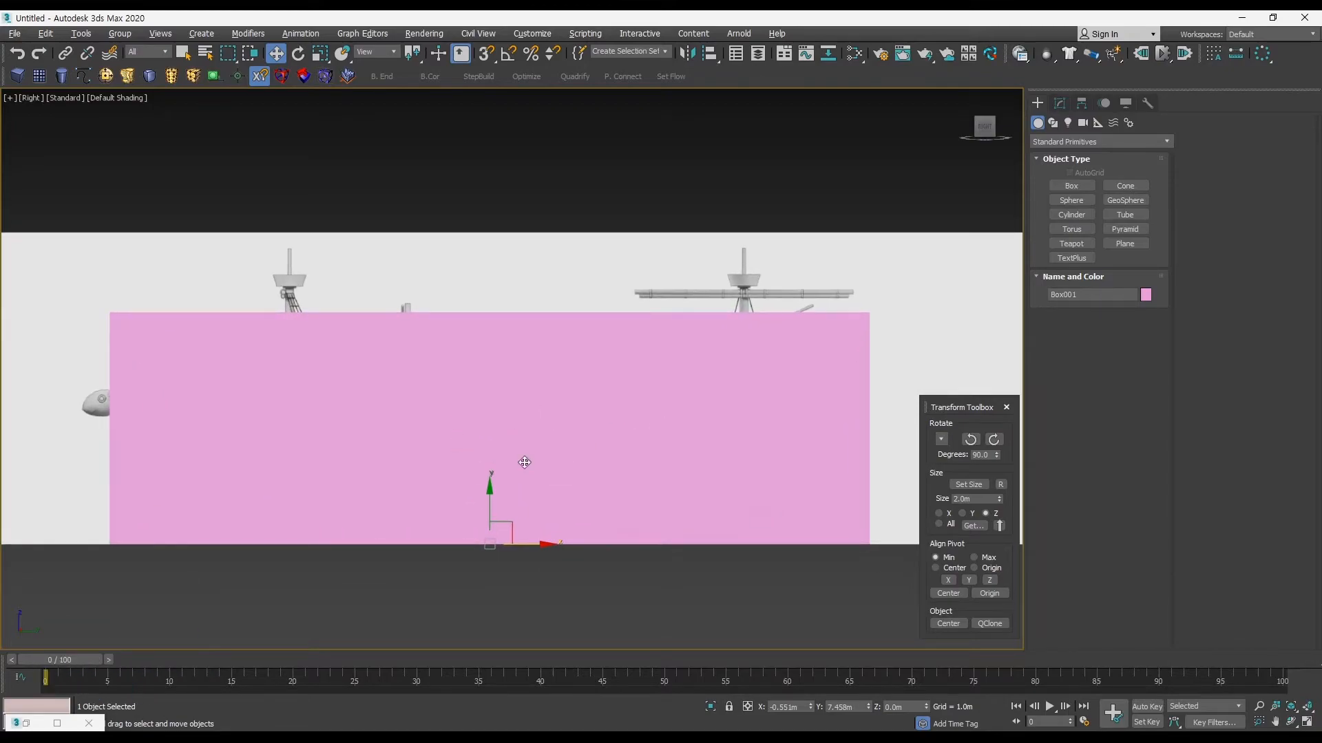
click(1124, 105)
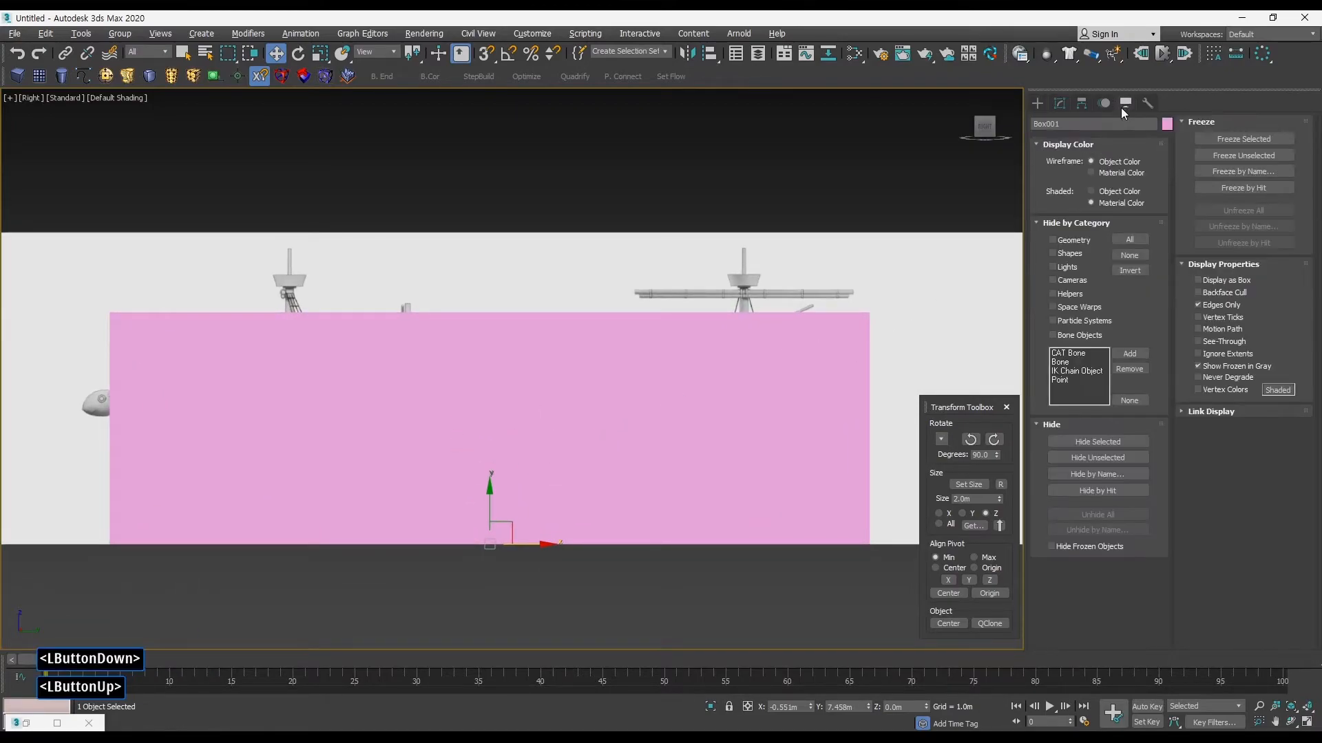
click(1211, 340)
middle_drag(605, 398, 611, 403)
Step: Move the box vertically to about Z 0.56 m, aligning its base with the bottom of the hull in both drawings
drag(511, 506, 498, 464)
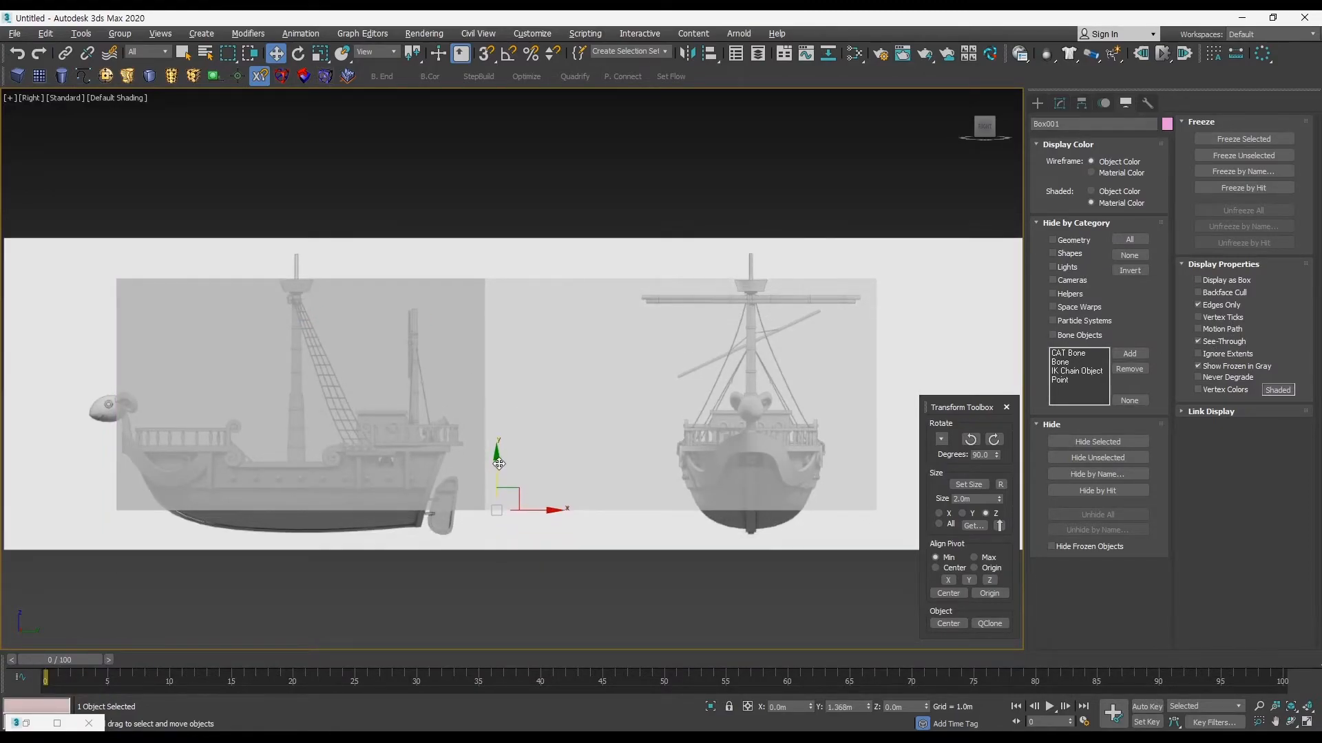
middle_drag(498, 463, 586, 413)
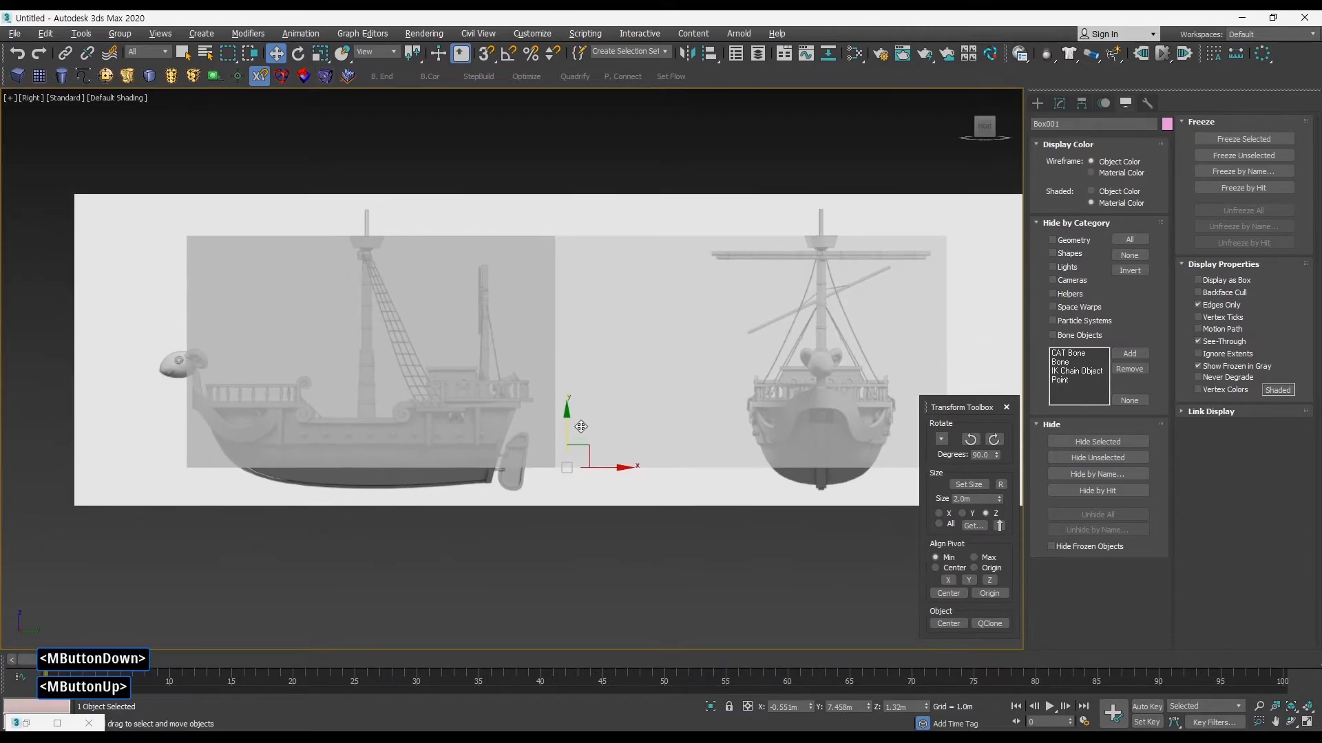
drag(568, 442, 569, 464)
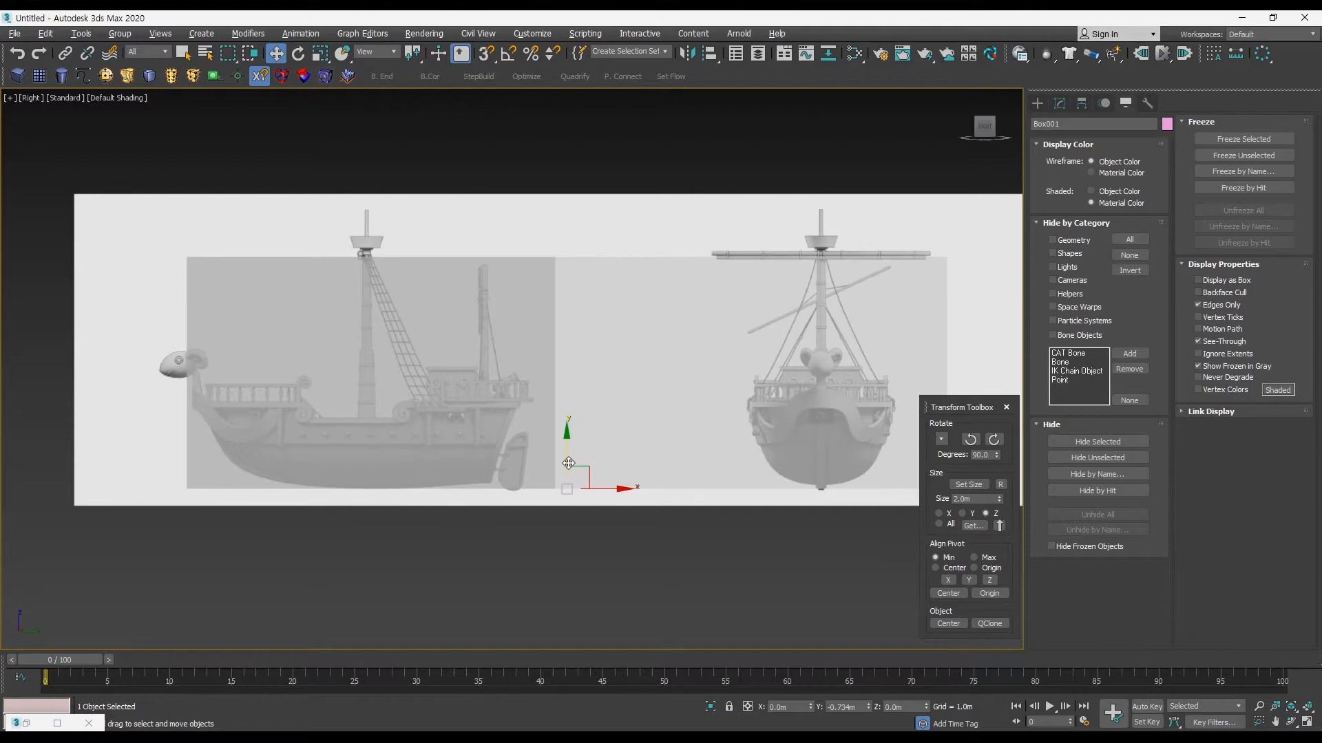
ctrl+alt+middle_drag(585, 452, 586, 470)
Step: Switch the gridded Right viewport to a shaded Front view
key(alt+w)
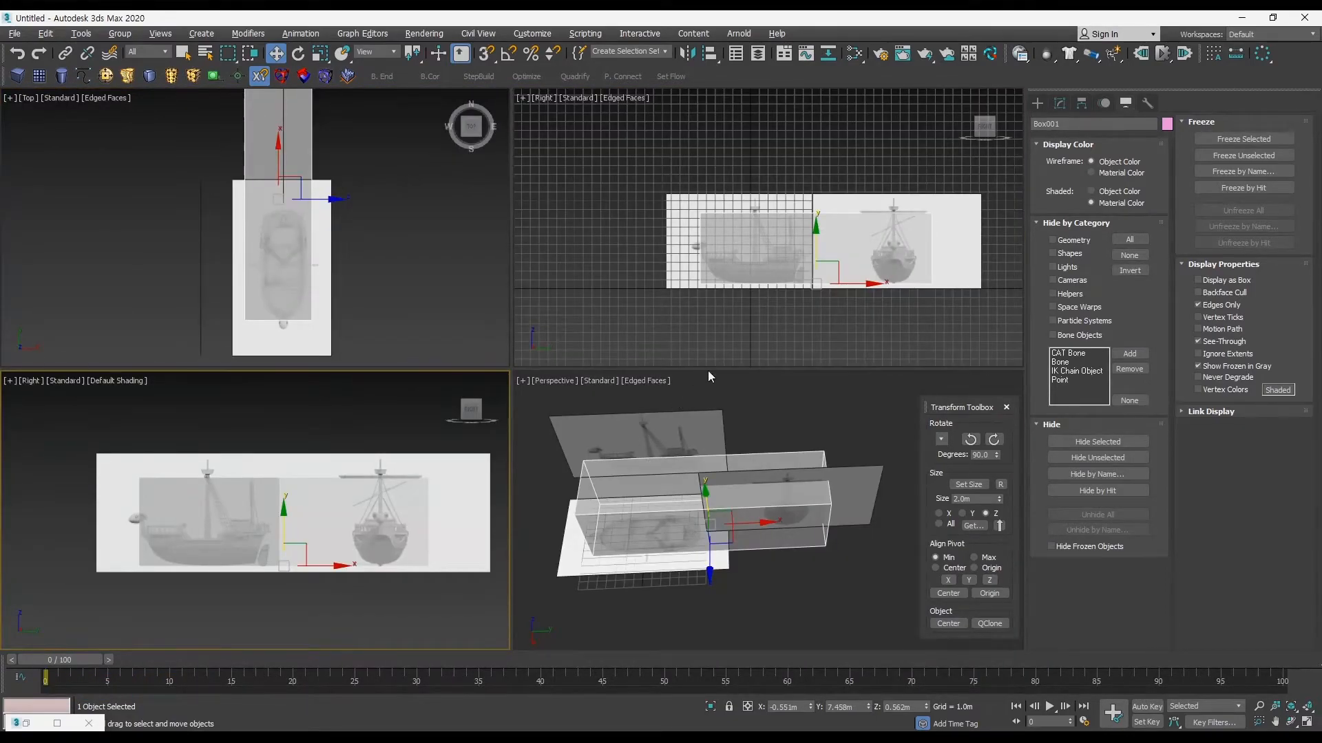
middle_drag(764, 324, 726, 331)
middle_drag(371, 467, 377, 471)
middle_drag(413, 318, 408, 329)
middle_drag(705, 309, 679, 314)
key(alt+w)
middle_drag(640, 359, 621, 376)
mouse_move(621, 376)
middle_down()
mouse_move(584, 425)
mouse_move(590, 442)
middle_up()
key(f)
key(F3)
key(F3)
key(F4)
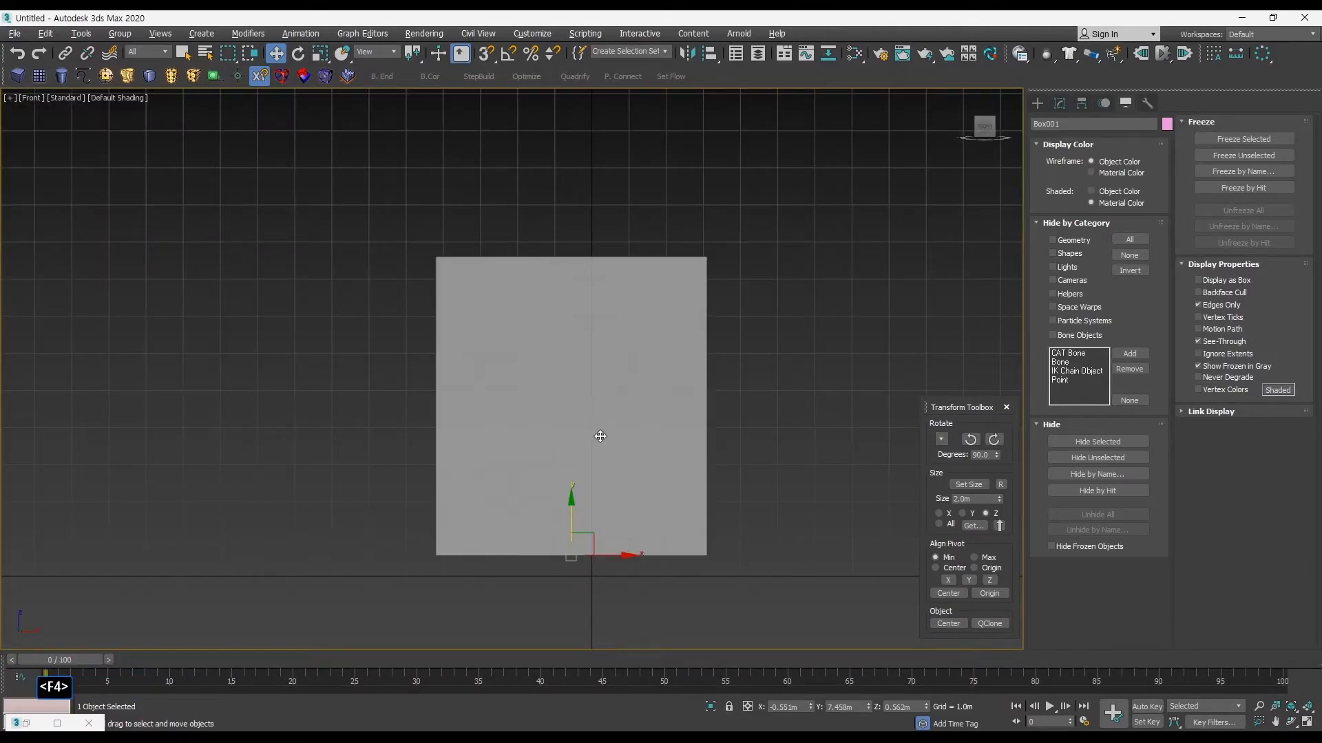
Step: Rotate the front-view plane 90 degrees to face the front and move it to about Y 10.09 m, behind the top-view plane
key(alt+w)
key(alt+w)
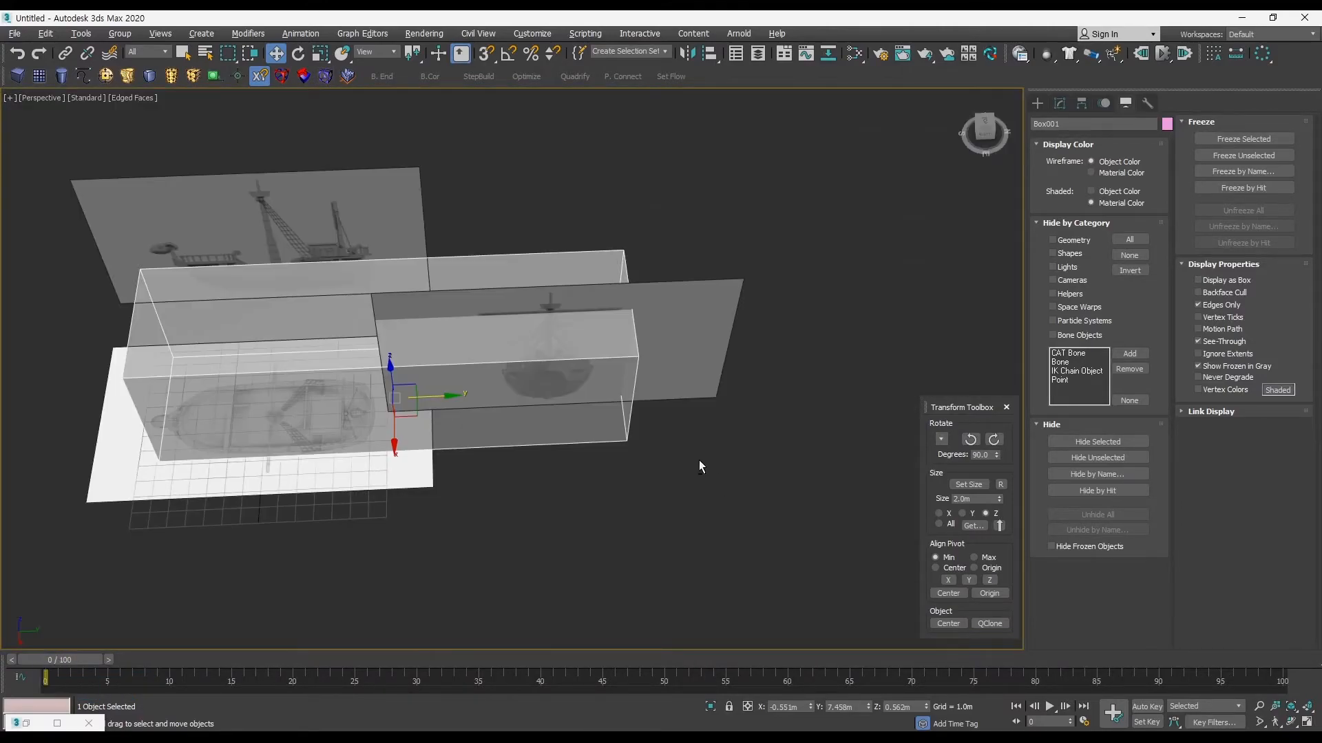
alt+middle_drag(699, 460, 758, 461)
click(790, 359)
drag(647, 148, 631, 126)
alt+middle_drag(632, 126, 926, 457)
click(996, 443)
alt+middle_drag(840, 444, 671, 406)
drag(547, 292, 427, 293)
alt+middle_drag(427, 293, 590, 378)
click(535, 395)
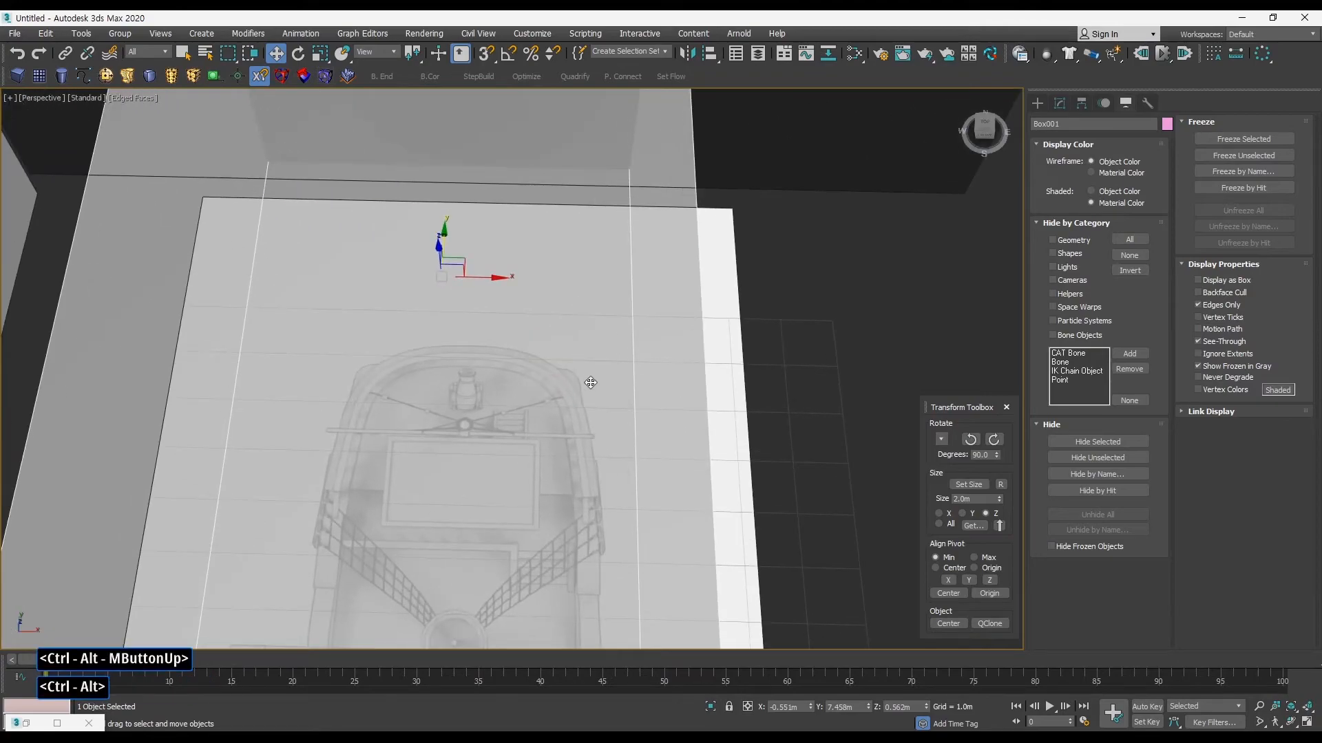
Step: In the Top view, move the box along X to about -1.15 m, aligning its edge with the hull's side
ctrl+alt+middle_drag(546, 318, 542, 350)
middle_drag(312, 262, 309, 270)
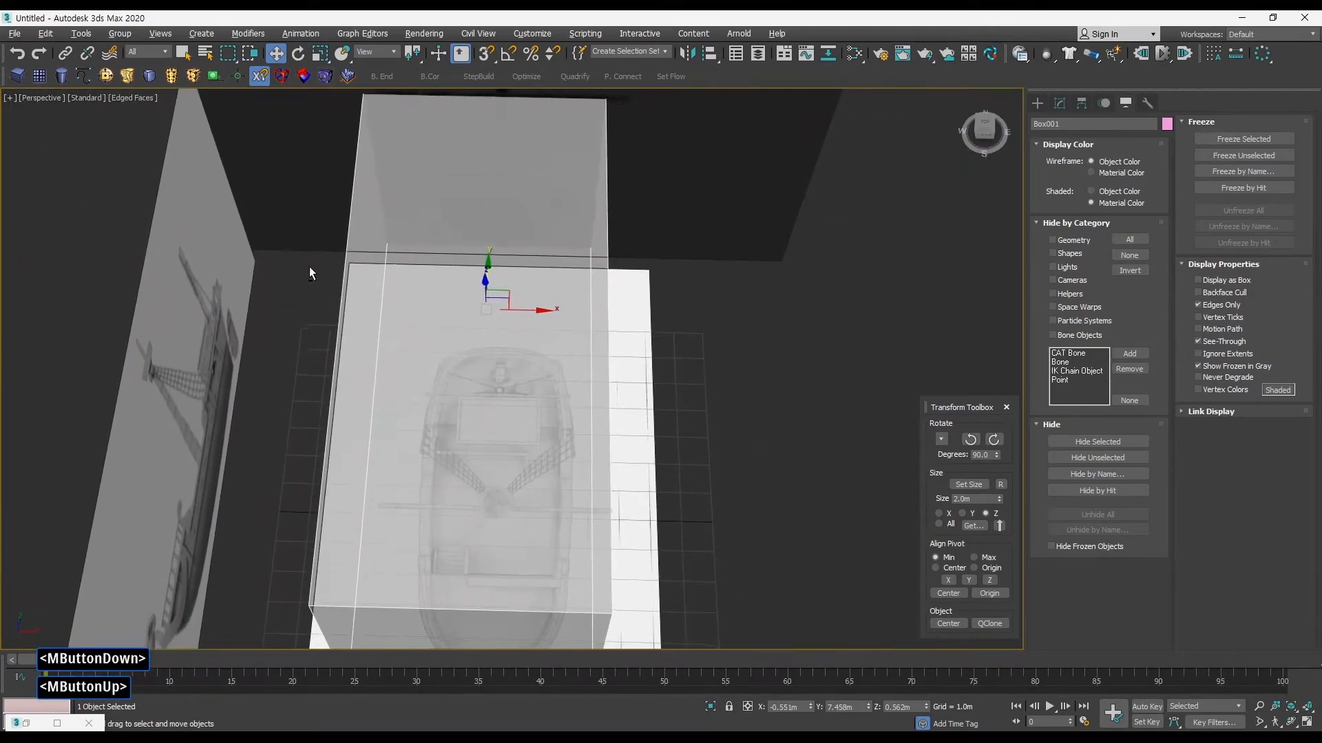
key(alt+w)
middle_click(307, 261)
key(alt+w)
middle_drag(609, 344, 594, 336)
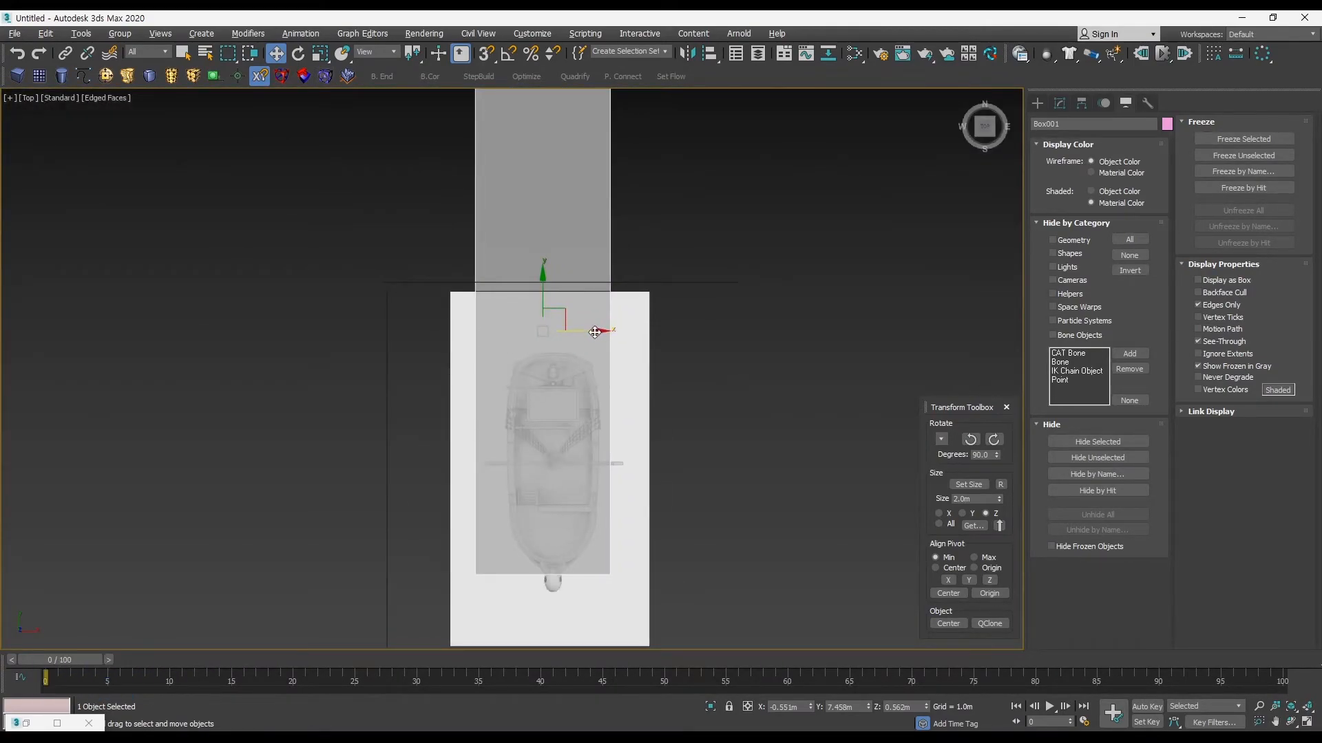
drag(595, 332, 585, 332)
ctrl+alt+middle_drag(597, 381, 583, 297)
drag(563, 278, 568, 279)
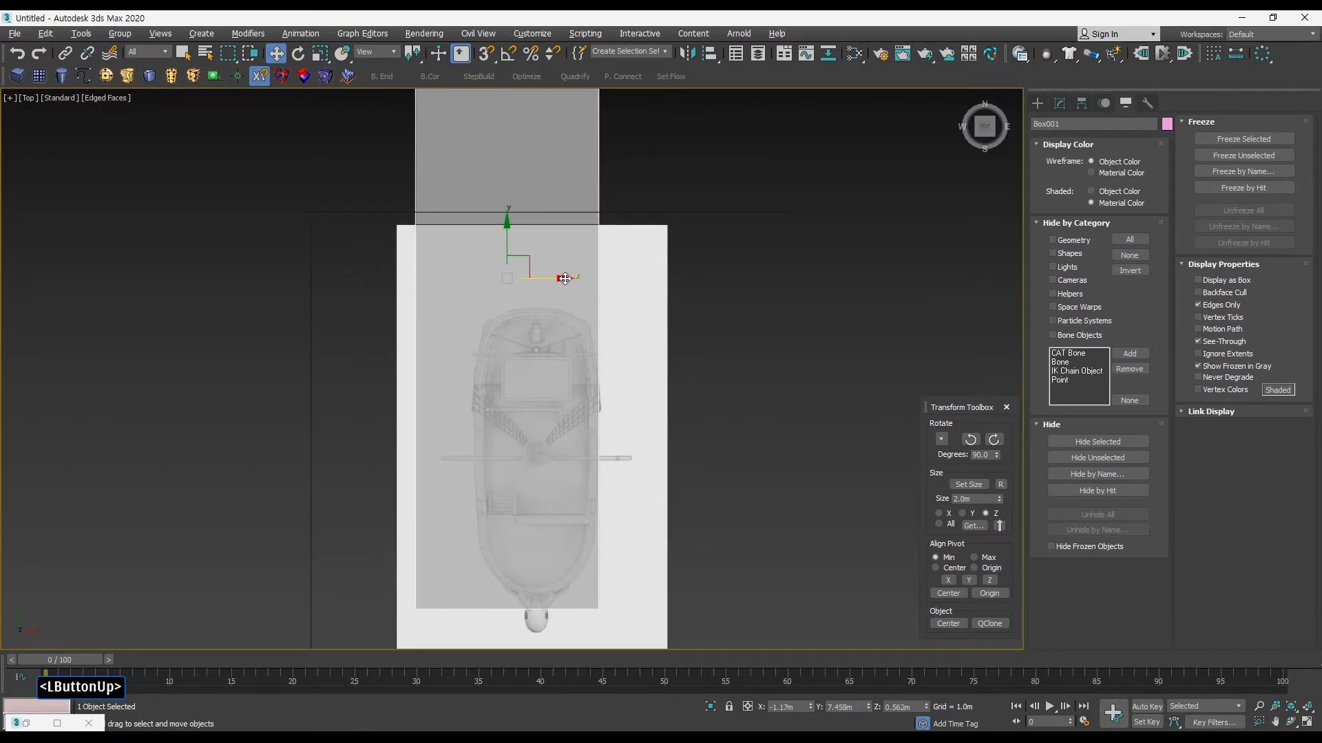
ctrl+alt+middle_drag(575, 289, 562, 300)
drag(519, 276, 508, 274)
key(alt+w)
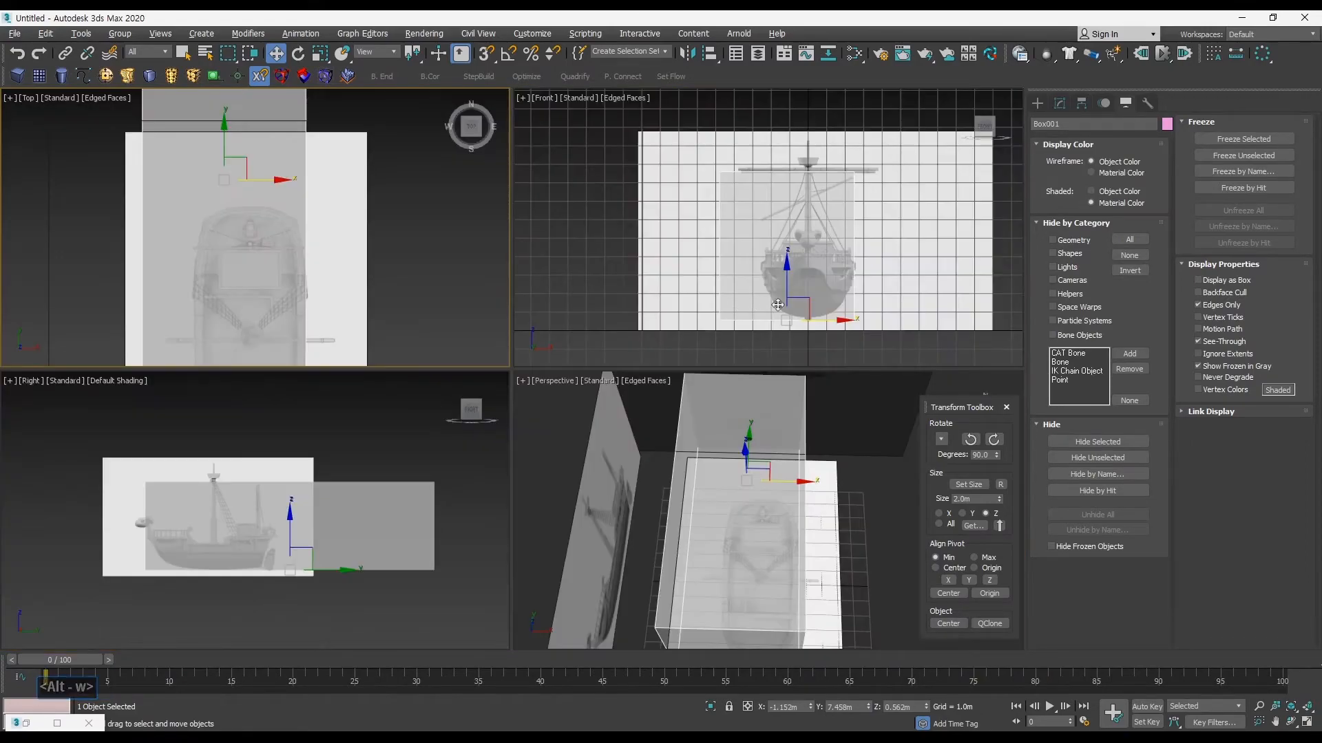
Step: Compare the box's edge with the hull's width in the Front view, then examine the planes in perspective
middle_click(798, 304)
key(alt+w)
middle_drag(712, 306, 684, 258)
ctrl+alt+middle_drag(651, 327, 621, 361)
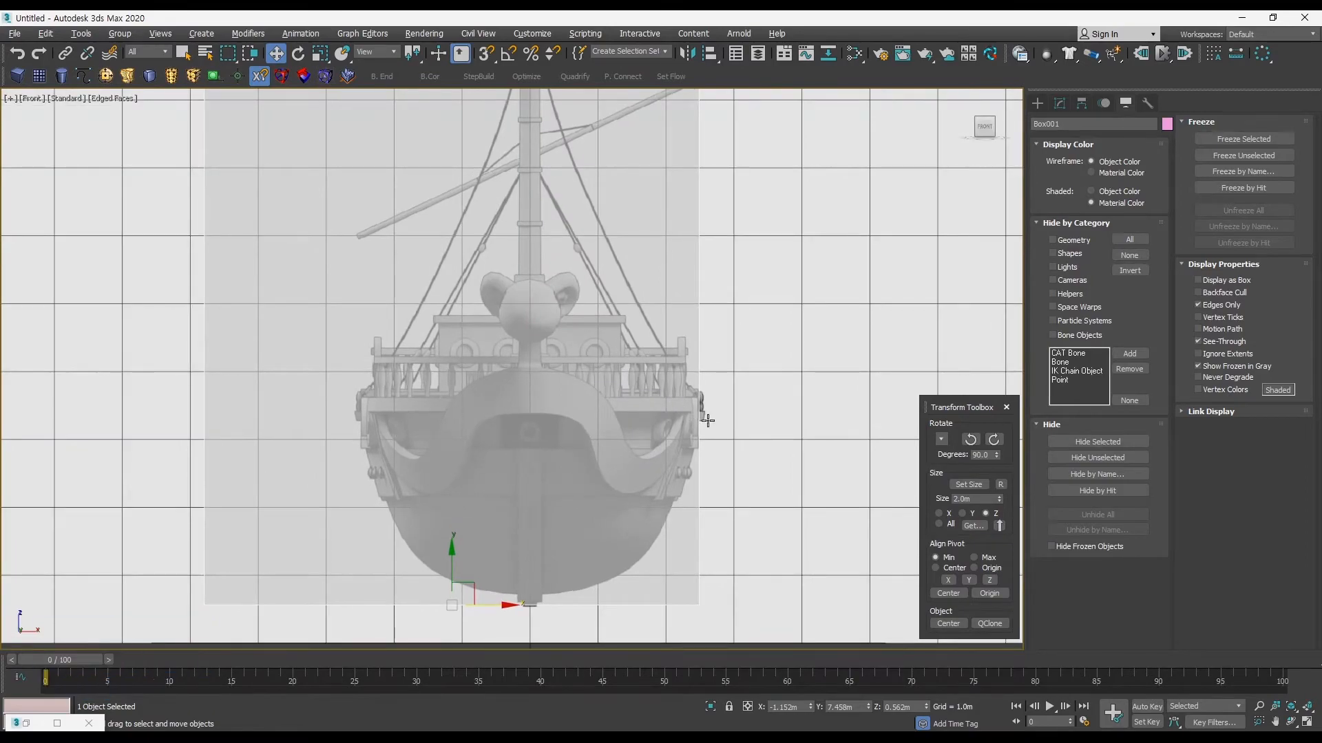
ctrl+alt+middle_drag(658, 445, 658, 413)
key(alt+w)
middle_click(688, 406)
key(alt+w)
key(alt+w)
middle_click(710, 309)
middle_drag(714, 298, 715, 307)
key(g)
middle_drag(738, 421, 660, 421)
key(alt+w)
alt+middle_drag(661, 421, 720, 428)
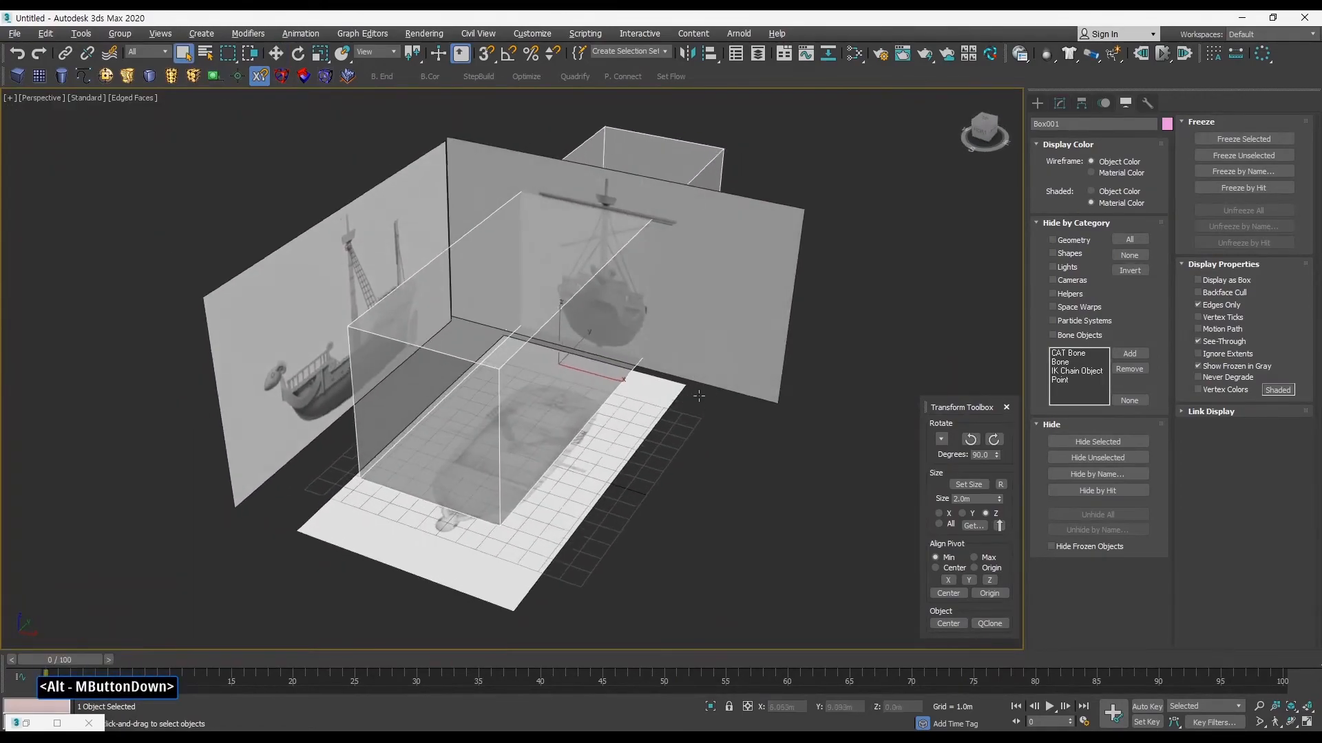
Step: Delete the see-through alignment box
key(q)
click(835, 320)
drag(760, 145, 798, 171)
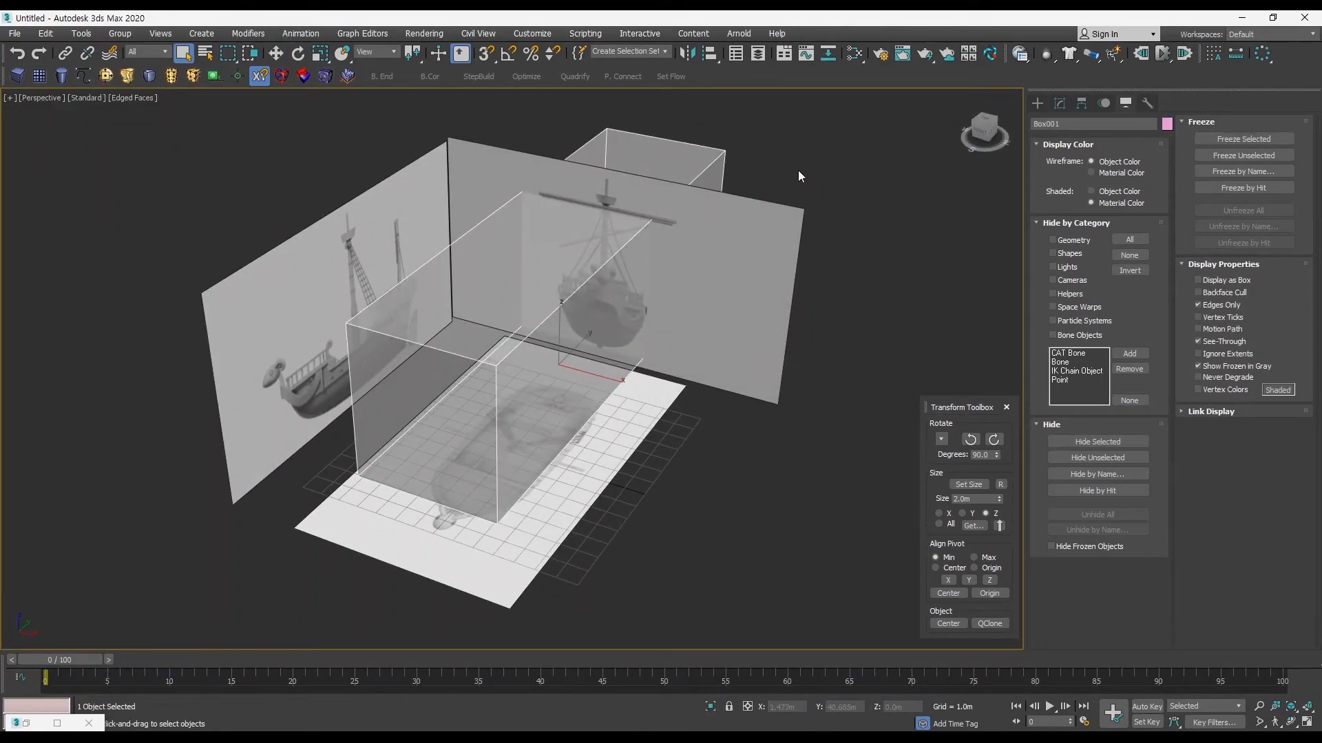
key(Delete)
middle_drag(608, 361, 662, 362)
drag(753, 253, 752, 254)
alt+middle_drag(752, 253, 741, 451)
click(786, 495)
middle_drag(786, 496, 605, 459)
Step: Hide the Perspective viewport's grid and select the reference planes one by one, finishing with the top-view plane
key(g)
click(605, 477)
key(w)
click(709, 264)
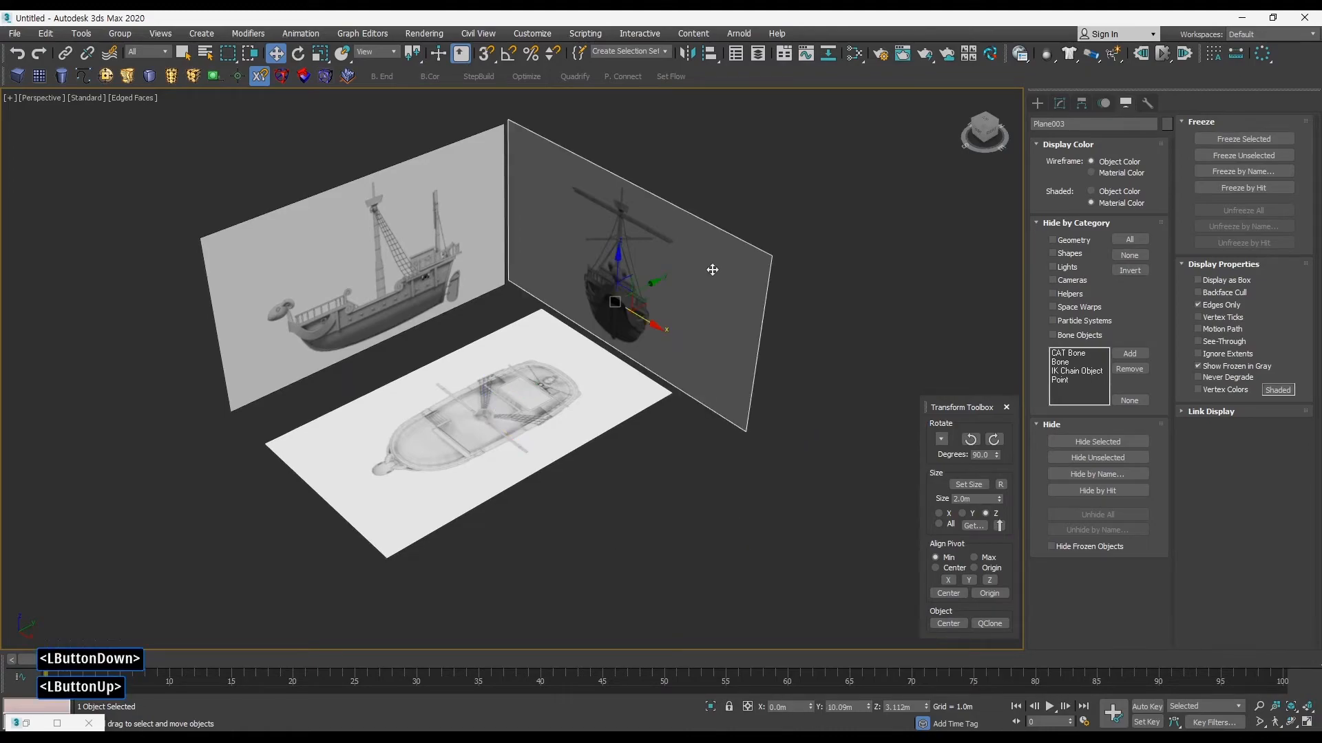
click(431, 307)
alt+middle_drag(460, 307, 577, 384)
click(667, 398)
click(742, 338)
click(592, 450)
click(375, 386)
click(610, 448)
ctrl+alt+middle_drag(577, 384, 564, 372)
scroll(573, 369, up, 1)
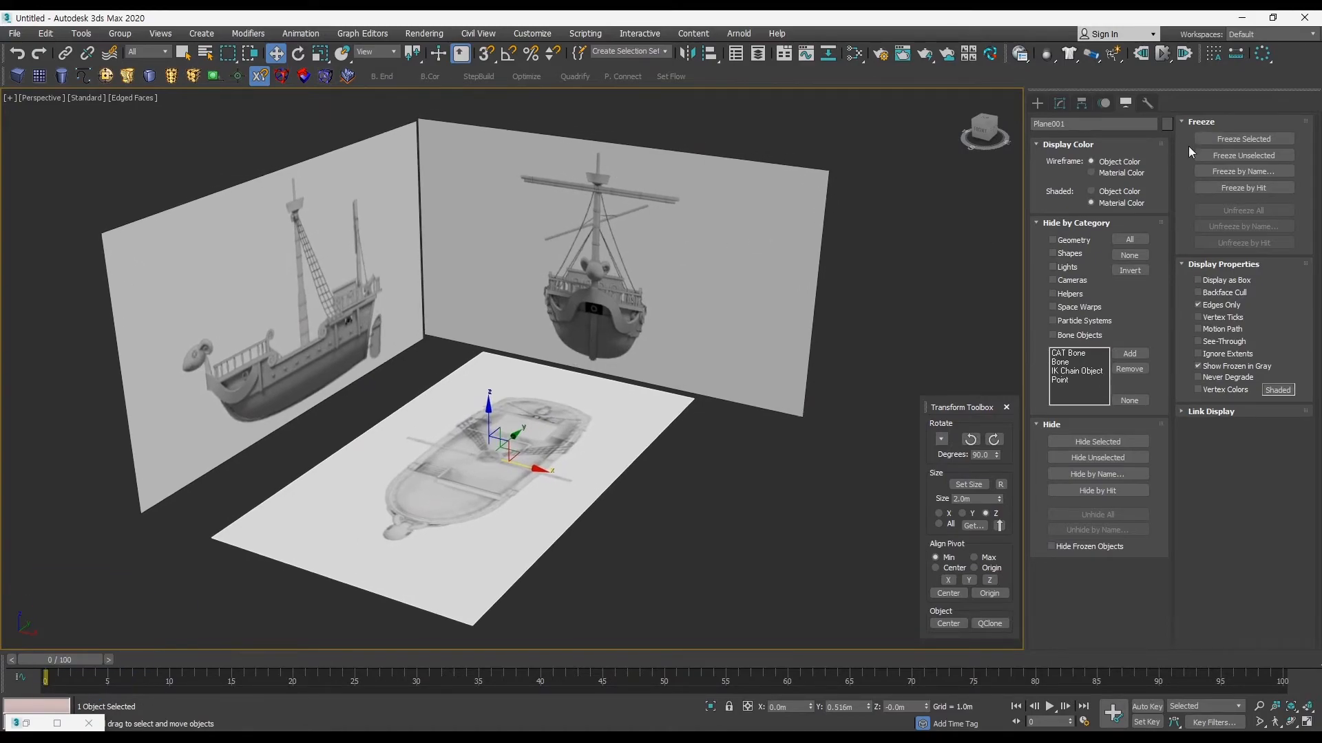
Step: Show the object display and freeze options and select all three reference planes
click(1038, 103)
click(1125, 103)
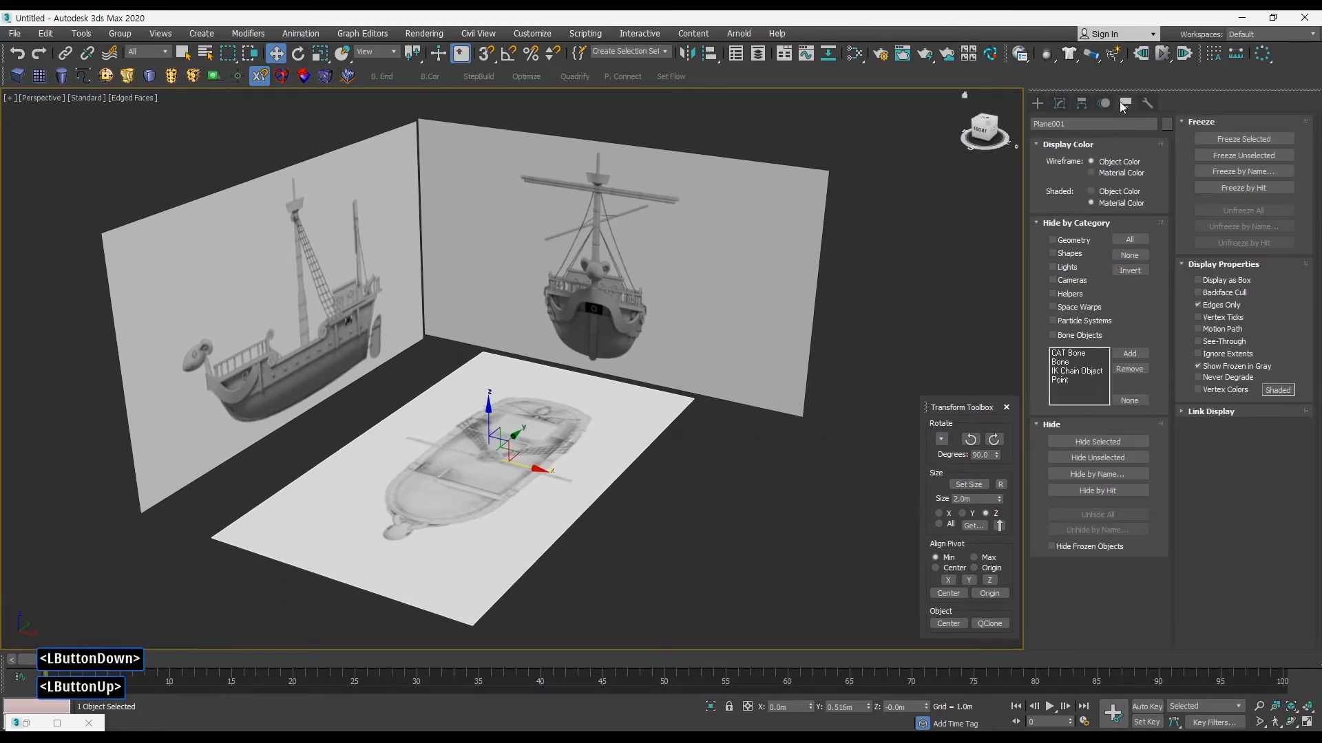
middle_drag(846, 307, 853, 314)
click(773, 365)
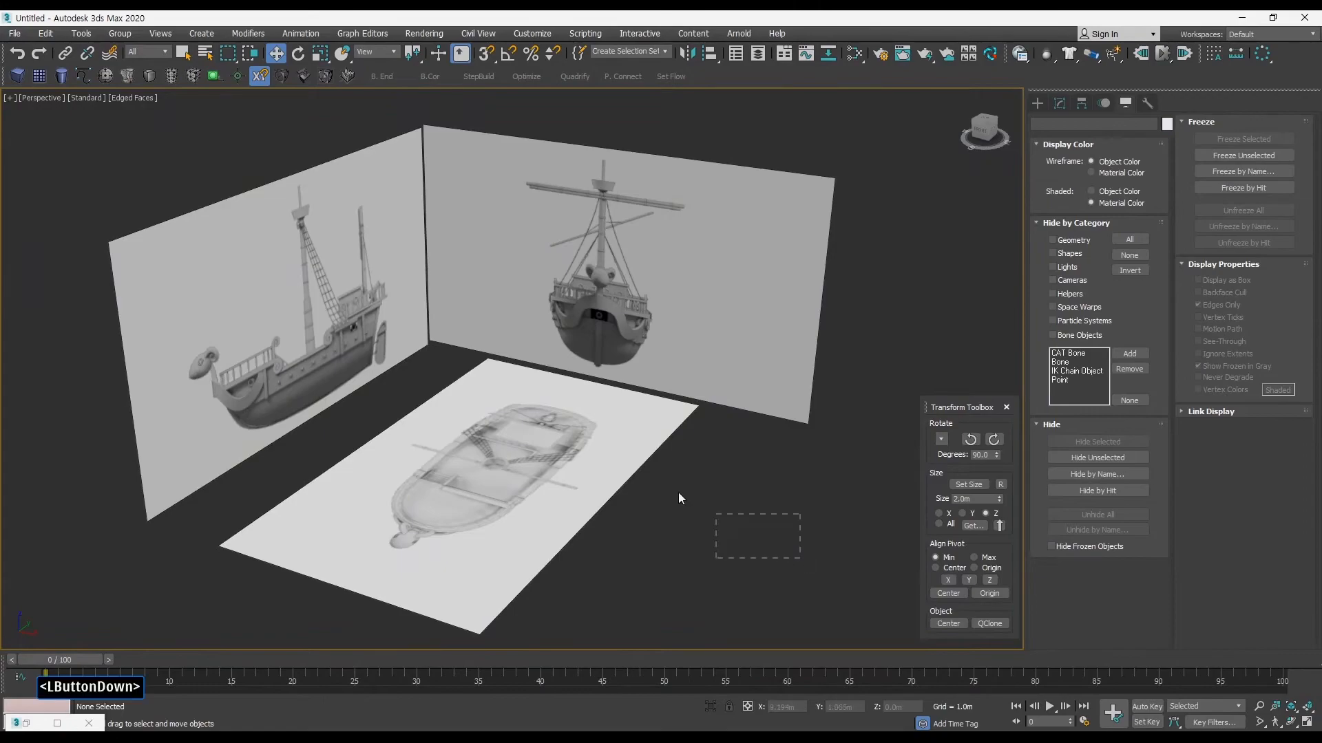
drag(717, 521, 135, 185)
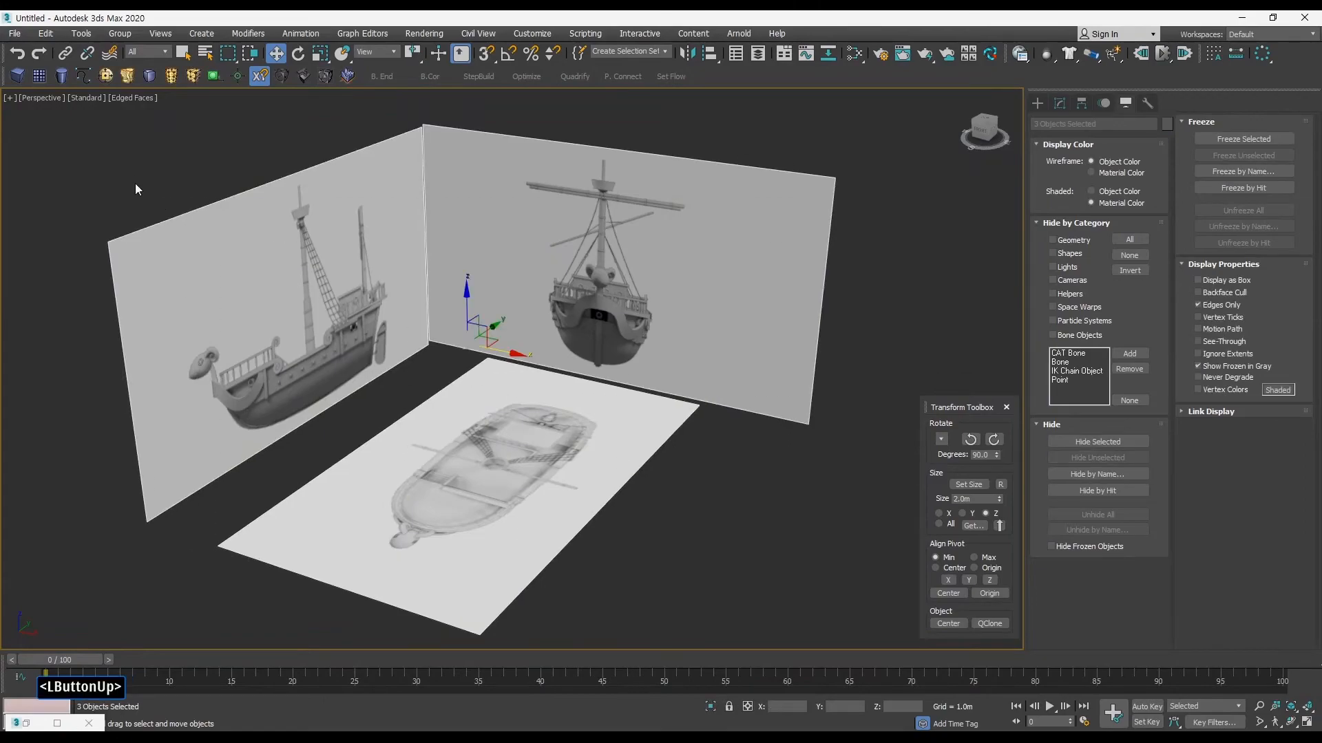
Step: Try freezing the selected planes with Show Frozen in Gray on, and undo the freeze
click(1240, 139)
alt+middle_drag(770, 344, 670, 403)
drag(850, 451, 185, 232)
drag(368, 315, 731, 522)
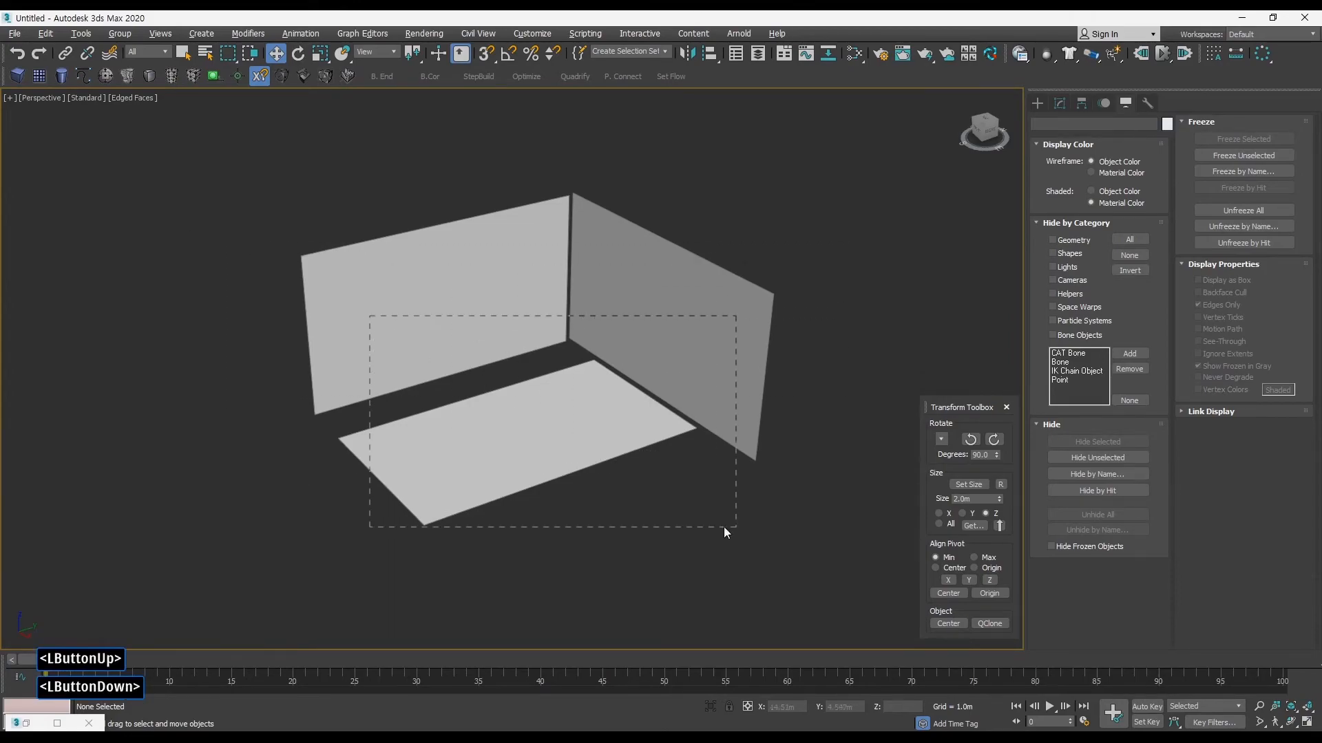
alt+middle_drag(660, 513, 618, 377)
key(ctrl+z)
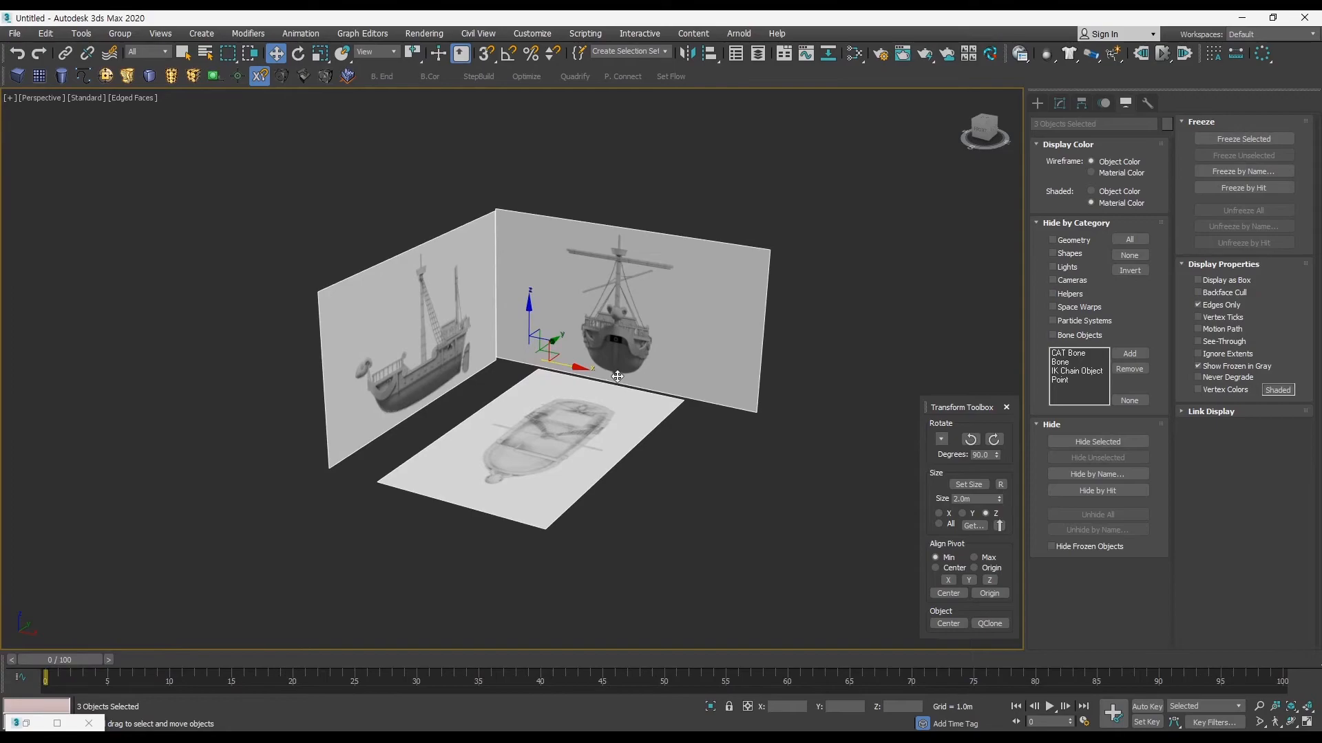
Step: Review the object properties of the three selected planes and turn off Show Frozen in Gray
right_click(614, 375)
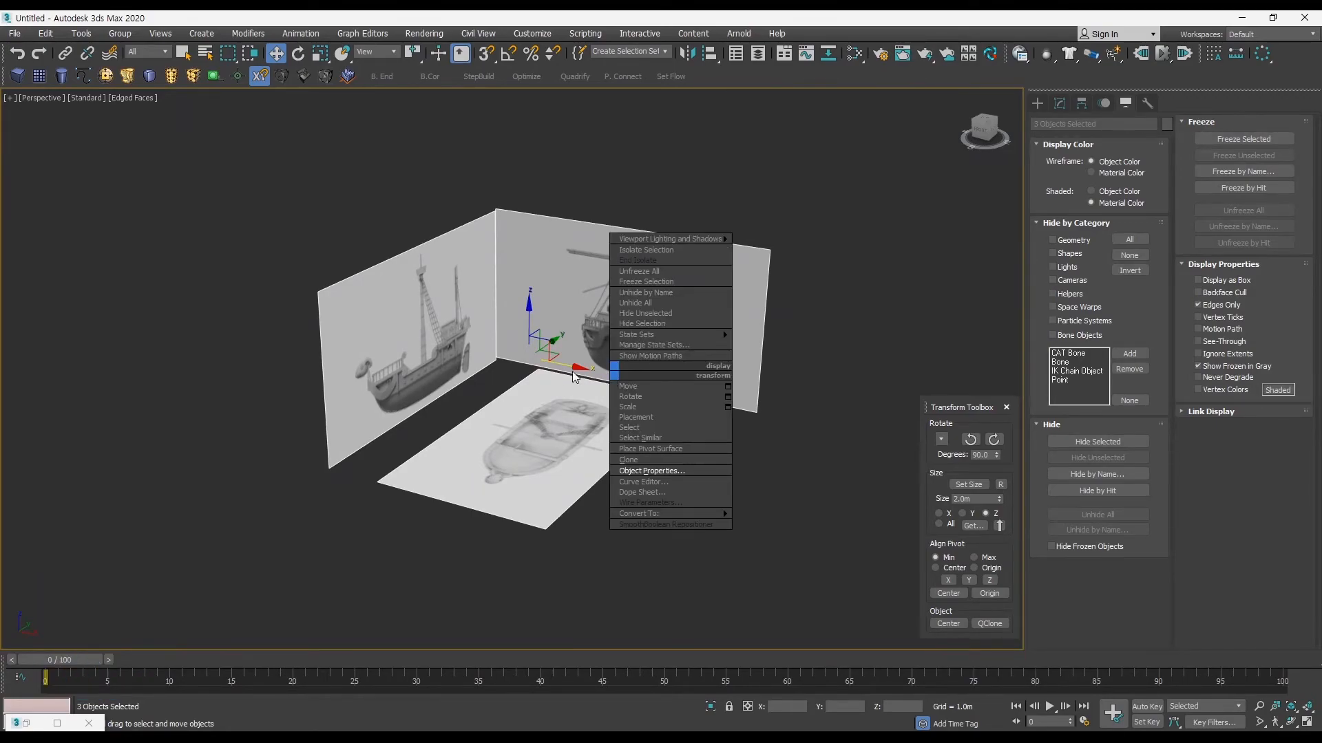
click(663, 471)
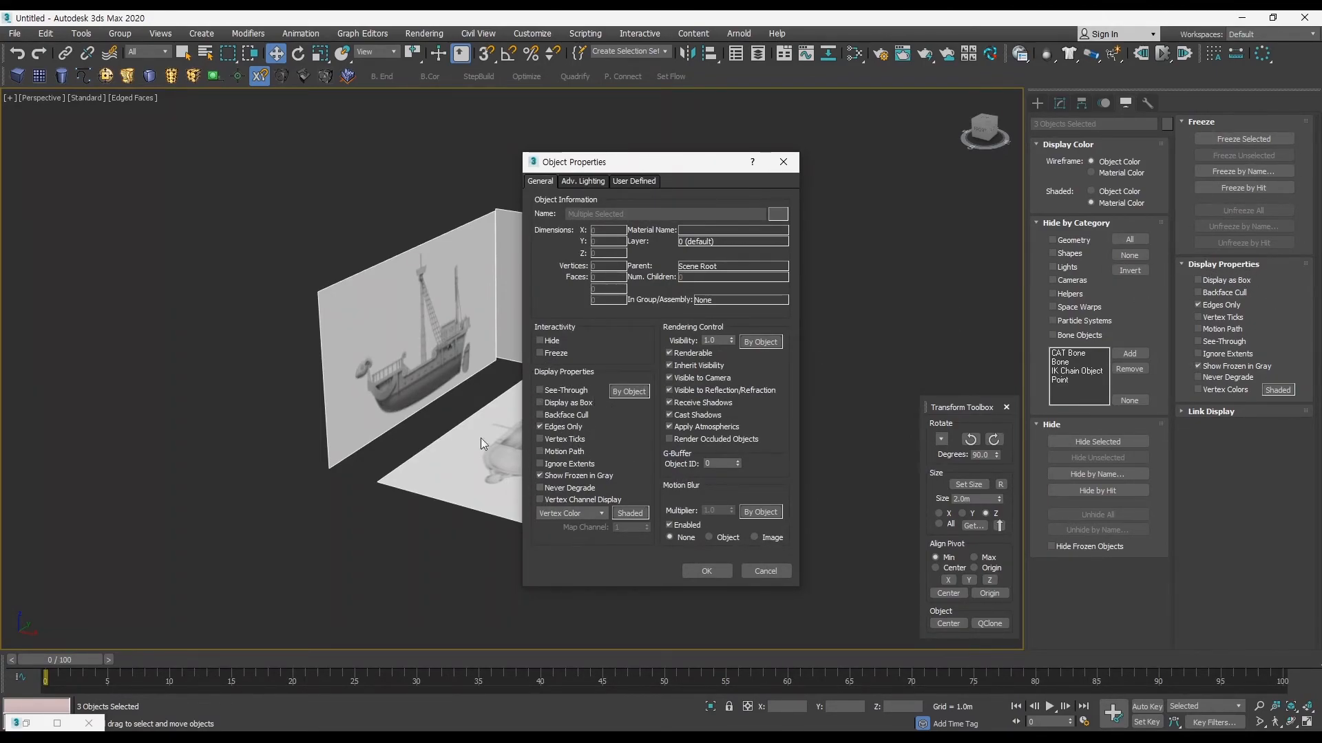
click(1217, 417)
click(709, 573)
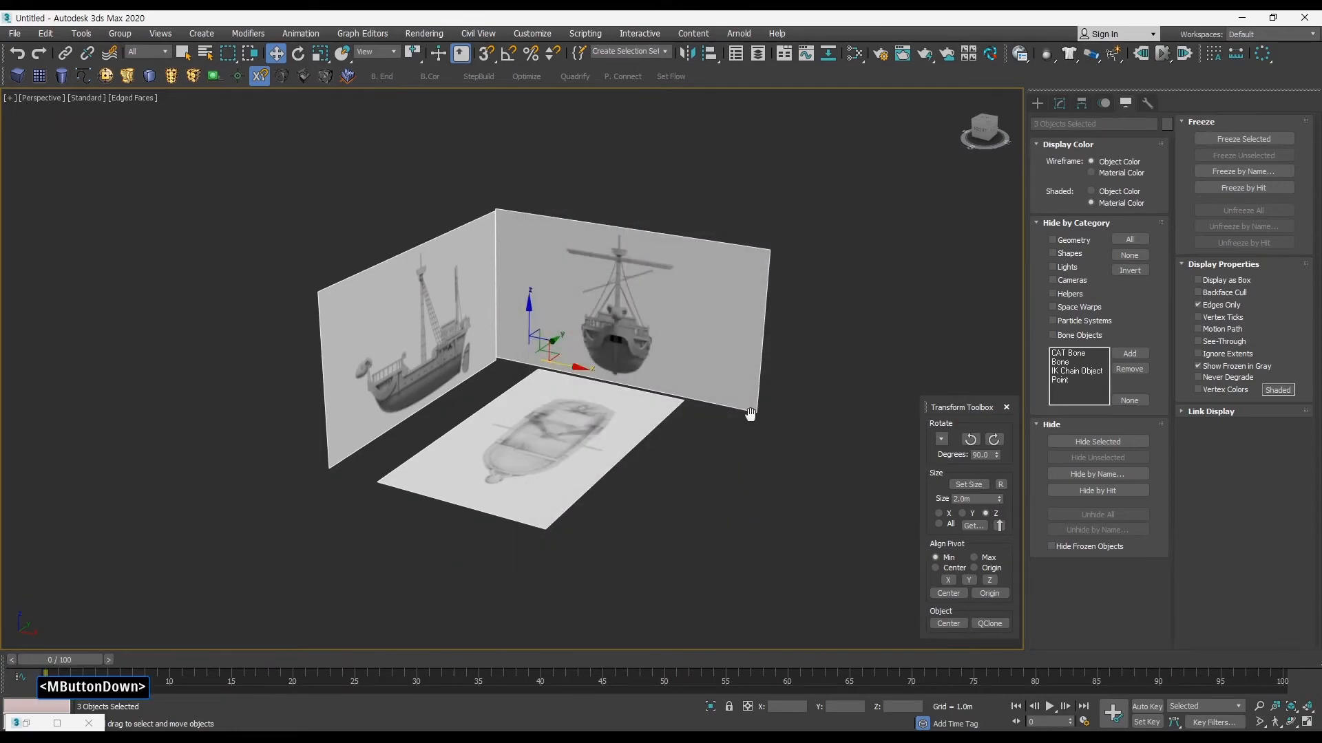
middle_drag(750, 415, 792, 339)
alt+middle_drag(819, 384, 874, 365)
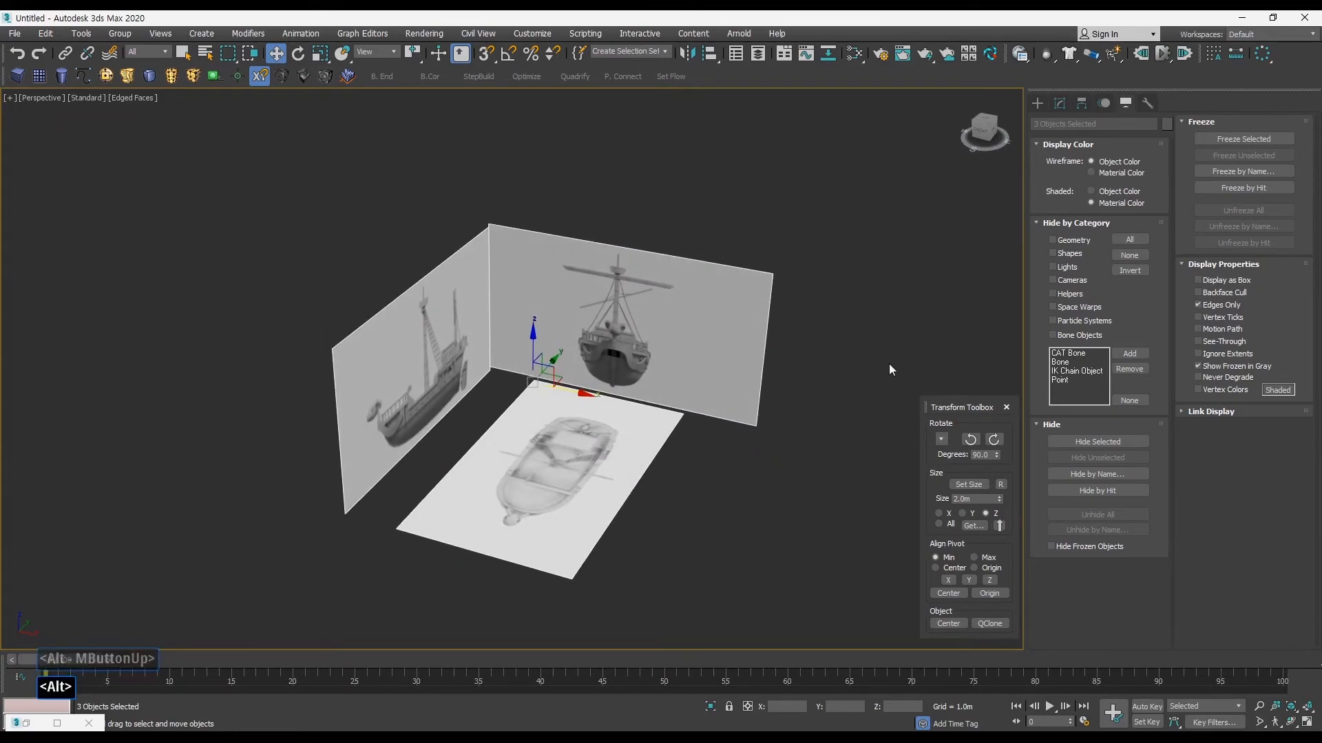
click(1201, 366)
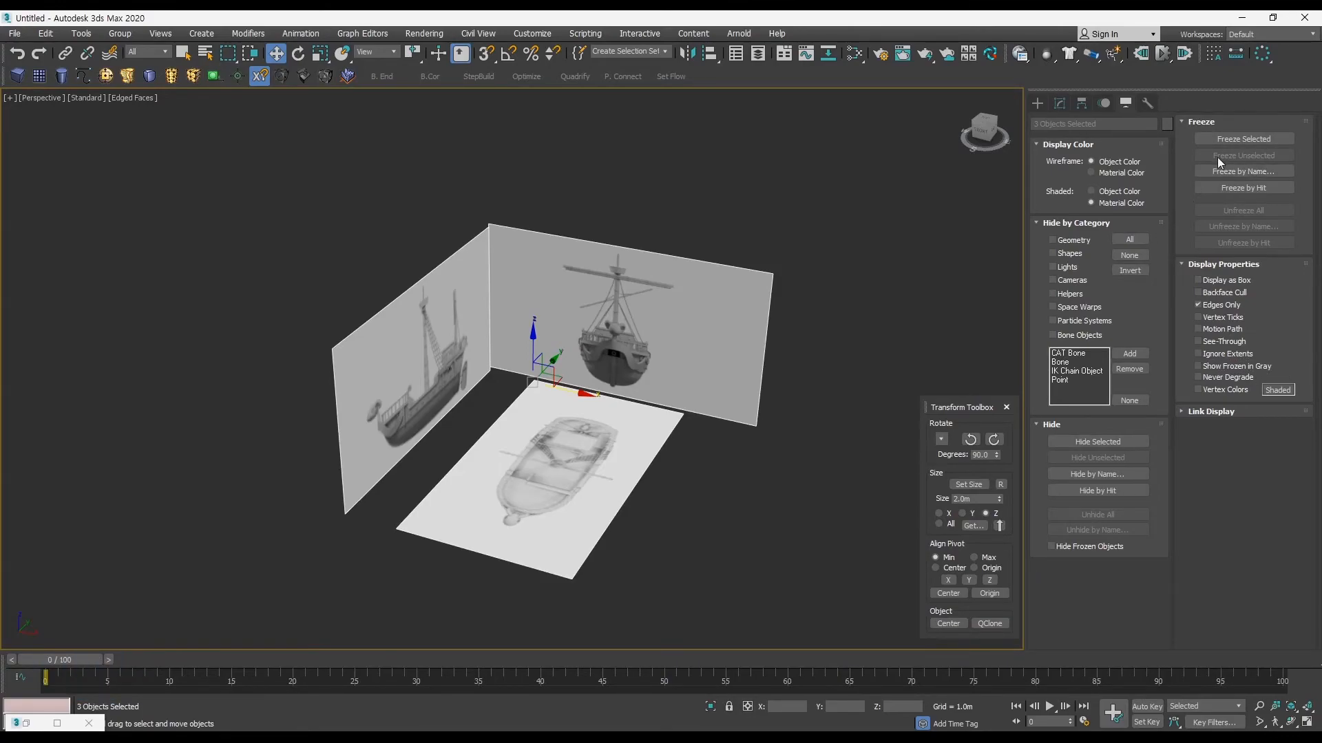
Step: Freeze the three reference planes to test selecting them, and unfreeze them all
click(1244, 139)
alt+middle_drag(803, 320, 738, 485)
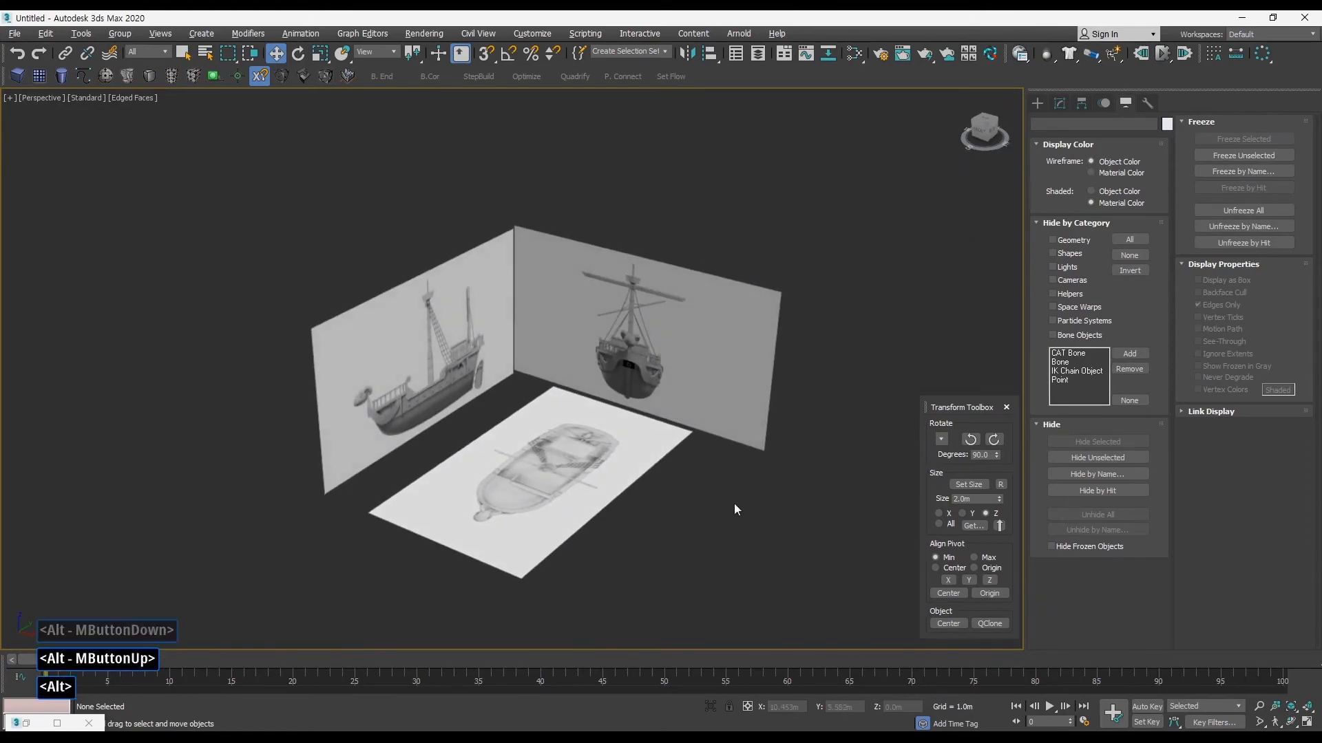
drag(205, 266, 315, 328)
alt+middle_drag(587, 476, 533, 435)
click(877, 375)
alt+middle_drag(877, 374, 491, 447)
alt+middle_drag(394, 465, 538, 364)
alt+middle_drag(435, 332, 544, 413)
middle_drag(544, 413, 592, 360)
alt+middle_drag(758, 424, 712, 392)
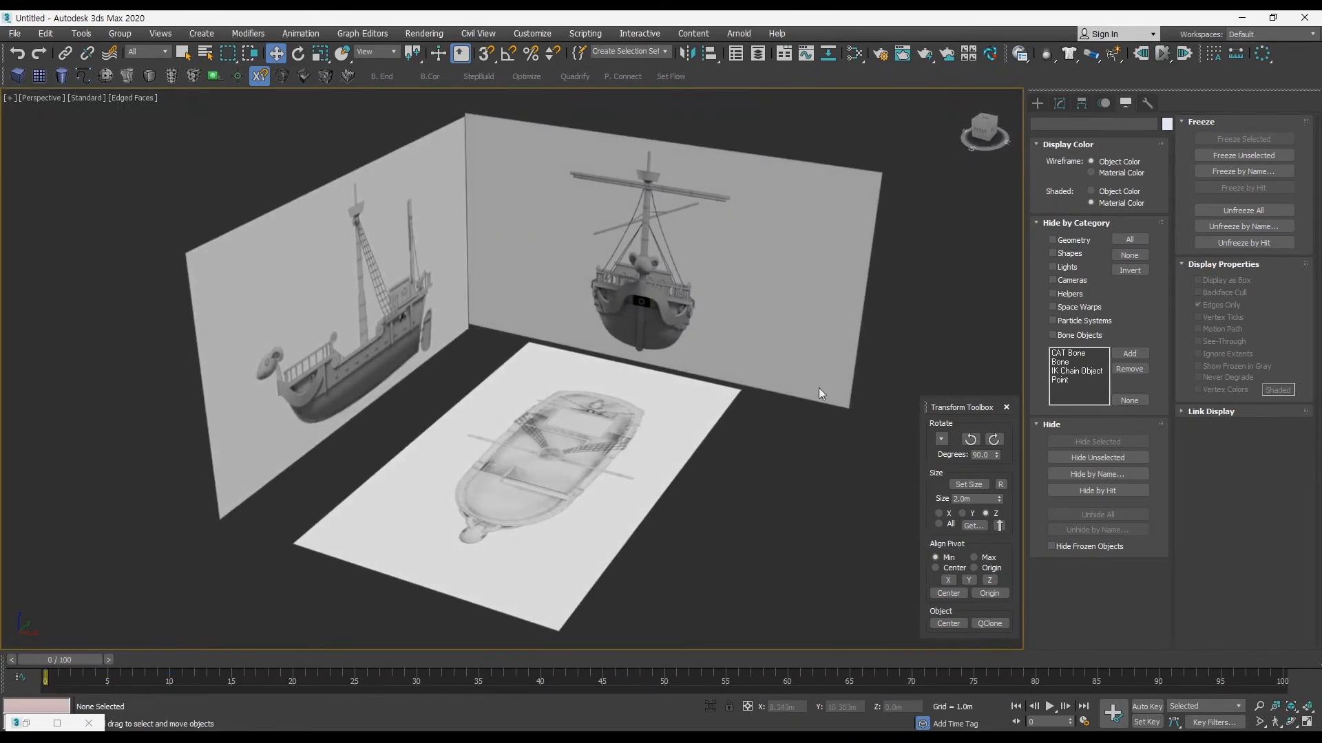
click(1237, 209)
Step: Turn on Backface Cull for all three reference planes and freeze them
alt+middle_drag(702, 344, 742, 352)
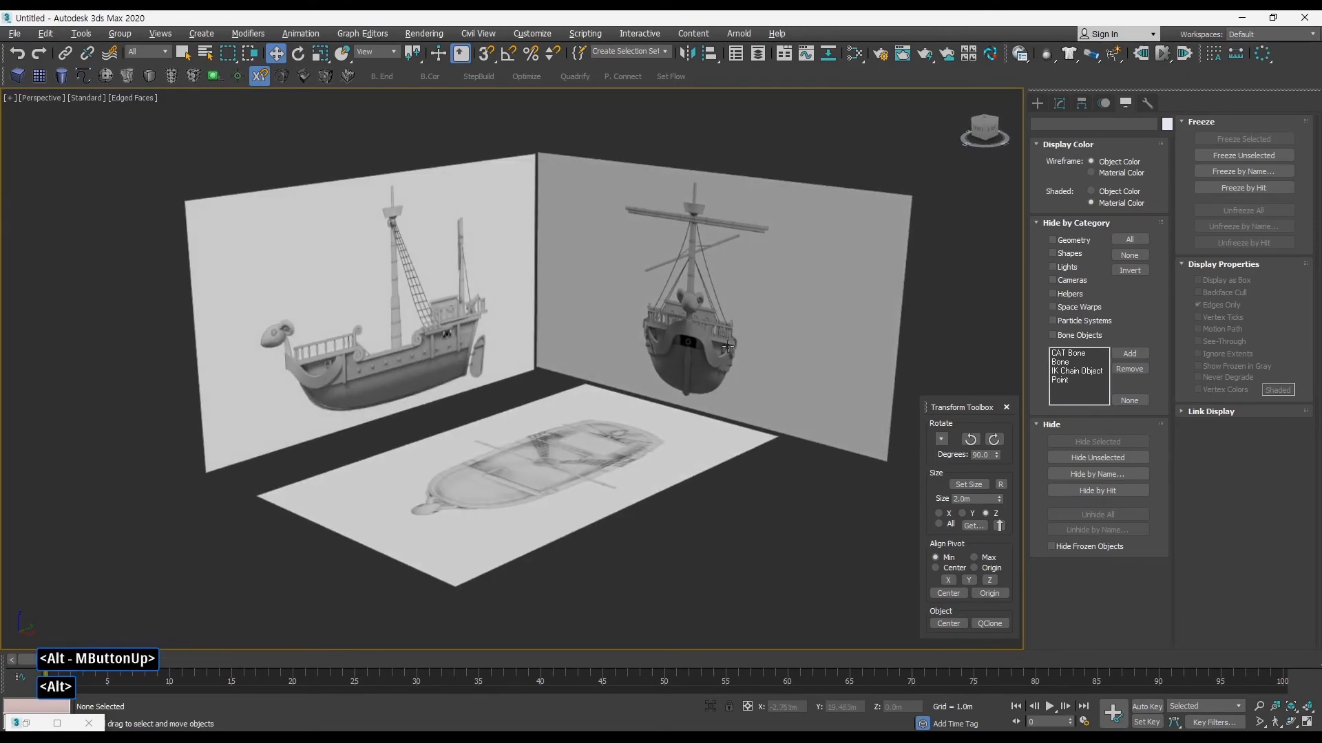
drag(397, 196, 905, 526)
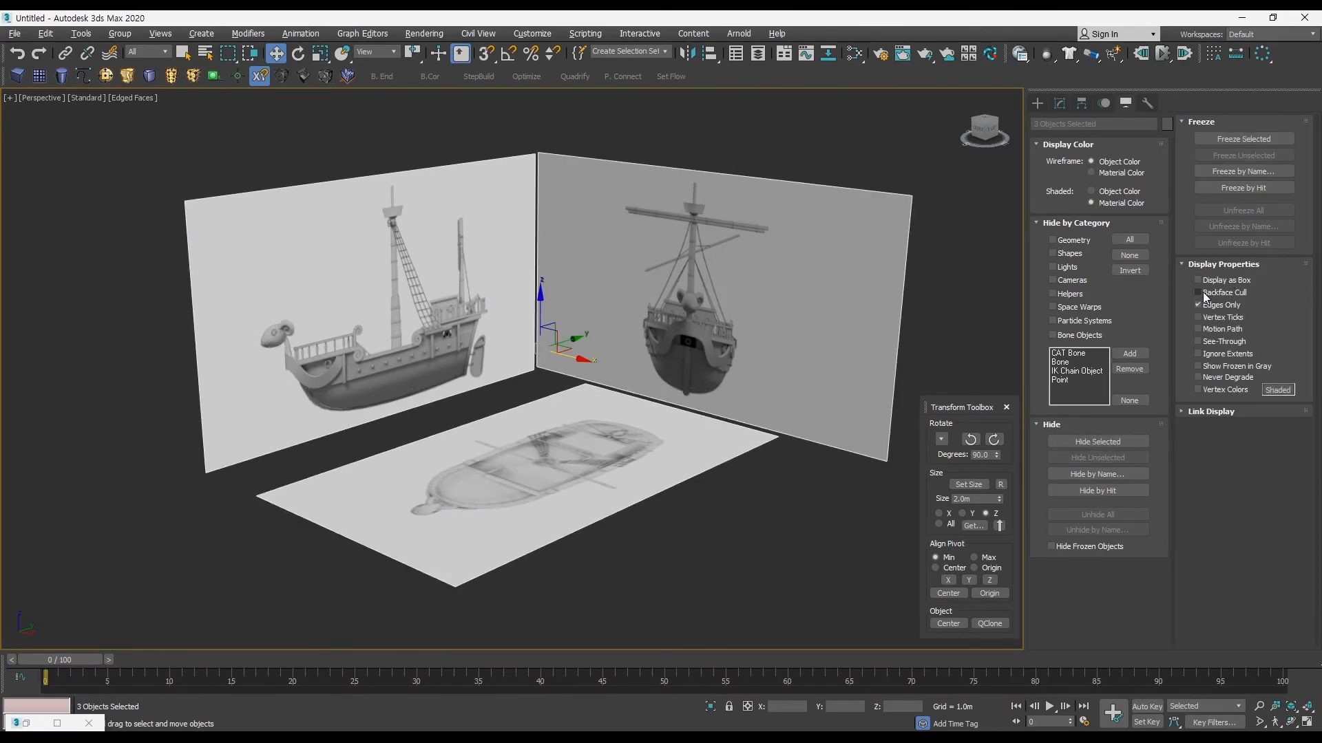
middle_drag(481, 393, 512, 391)
alt+middle_drag(433, 388, 488, 396)
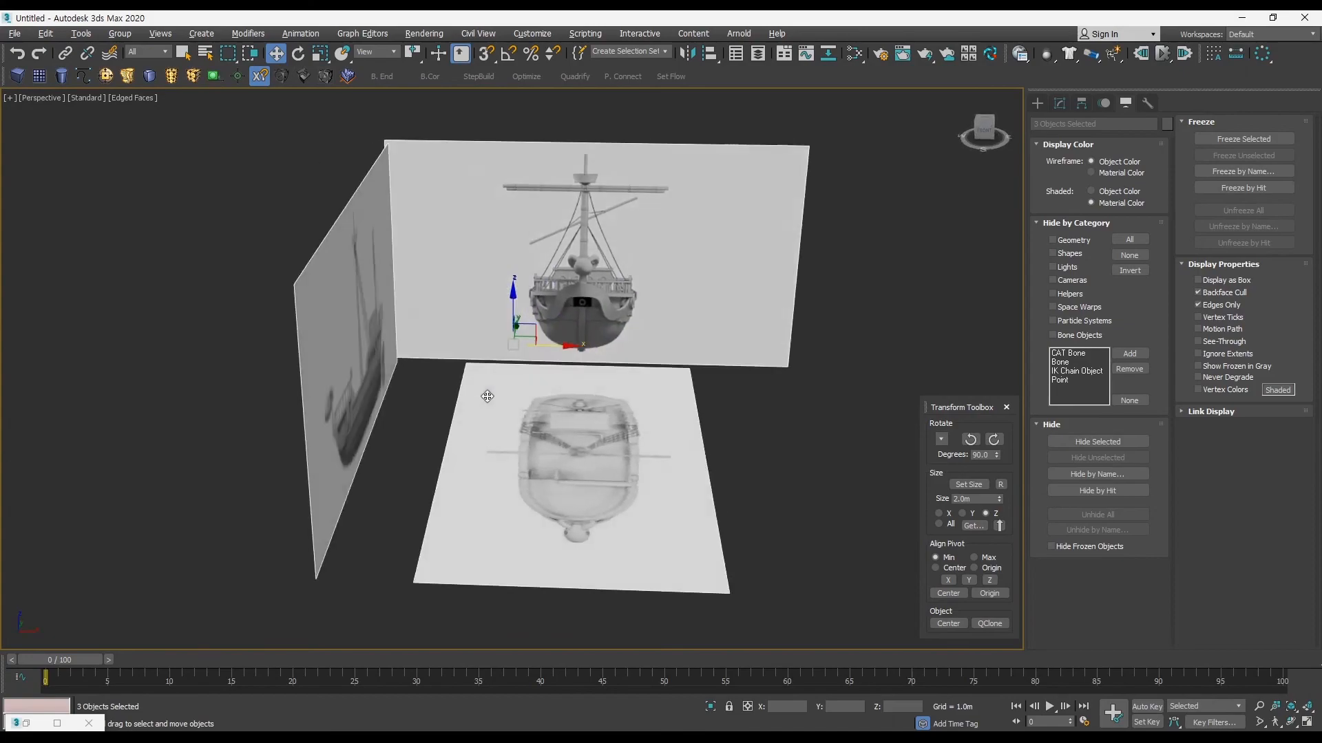
click(1237, 140)
Step: Test whether the frozen planes can be selected and examine the reference setup from several angles
alt+middle_drag(633, 345, 798, 501)
alt+middle_drag(595, 459, 697, 456)
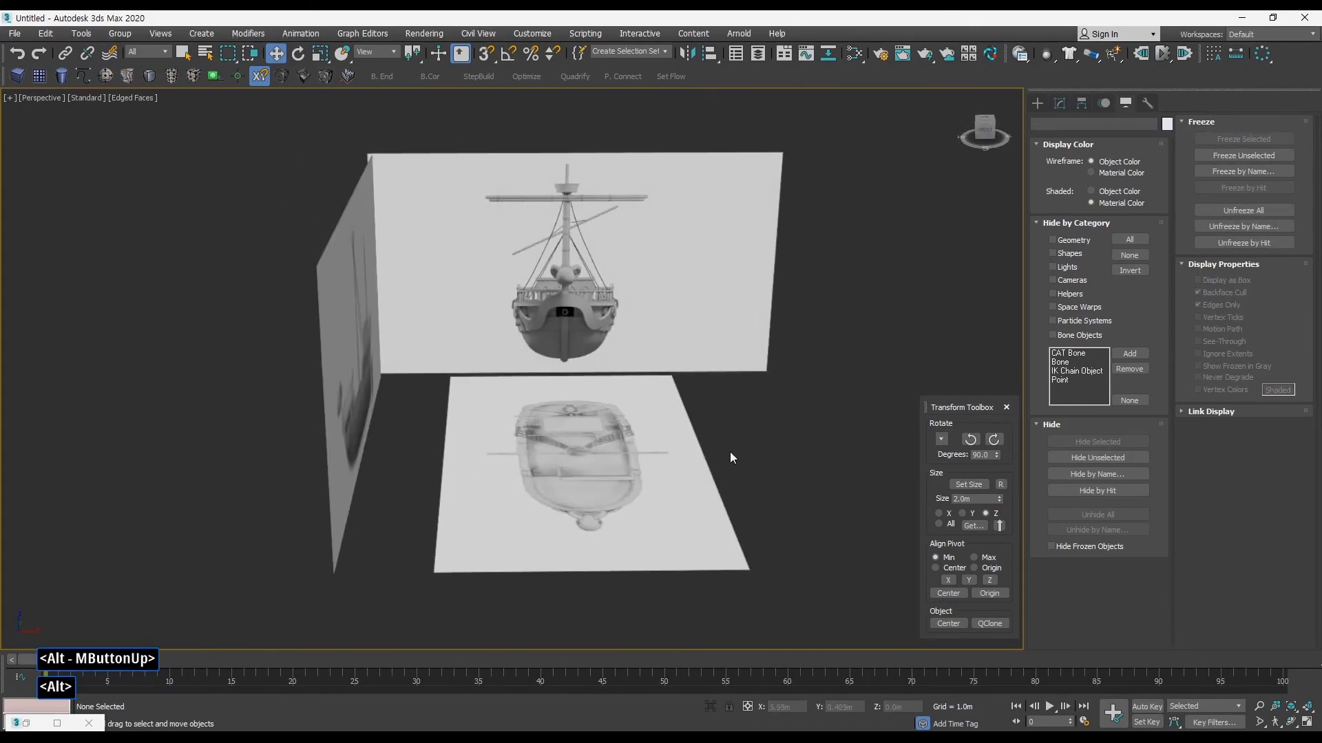
alt+middle_drag(499, 420, 721, 411)
ctrl+alt+middle_drag(629, 416, 704, 469)
alt+drag(704, 470, 446, 434)
alt+middle_drag(607, 495, 573, 454)
alt+middle_drag(572, 454, 581, 446)
ctrl+alt+middle_drag(582, 446, 592, 461)
middle_drag(592, 461, 553, 420)
middle_drag(553, 420, 628, 420)
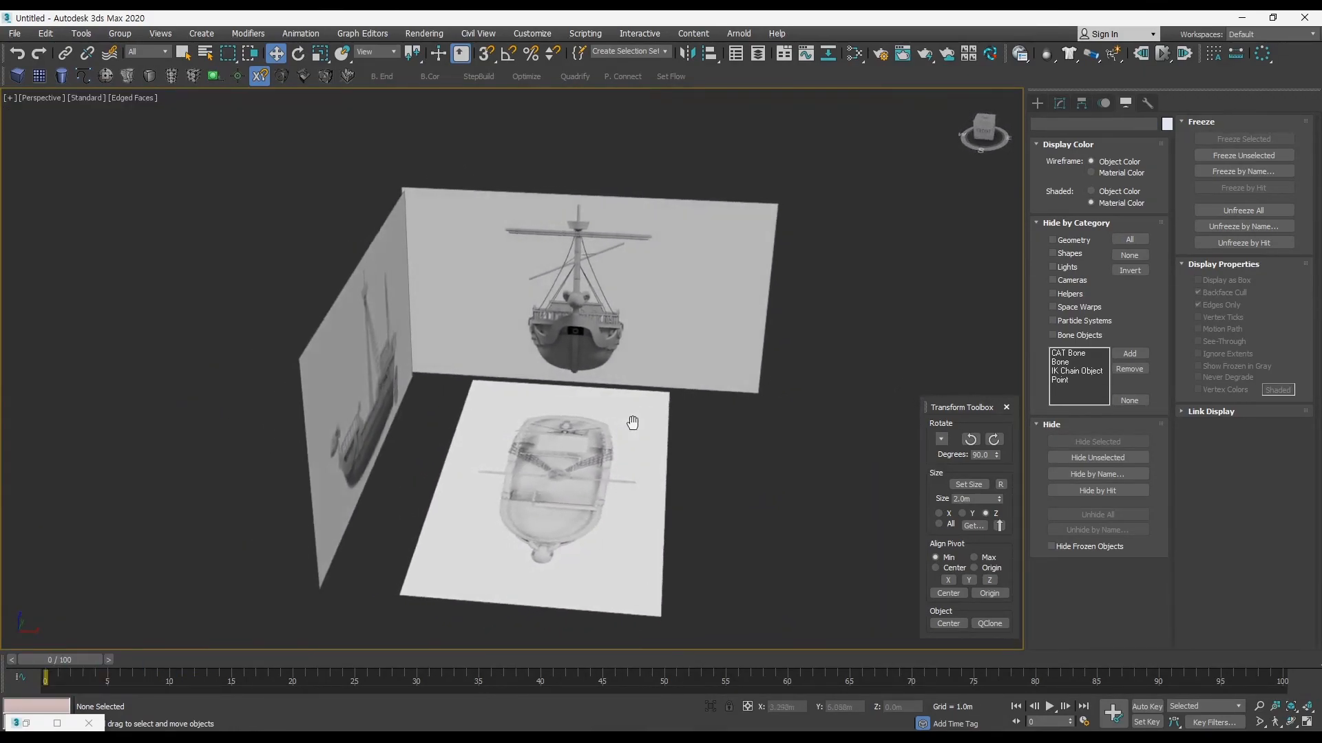